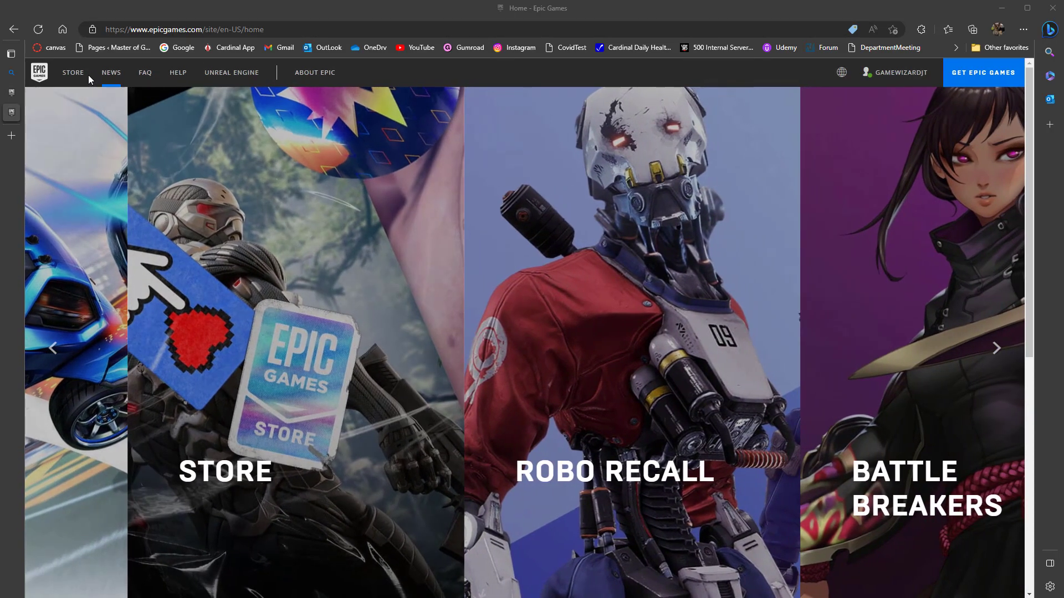
Step: Open the Epic Online Services page by rerunning the Bing search for 'epic online services'
mouse_move(15, 72)
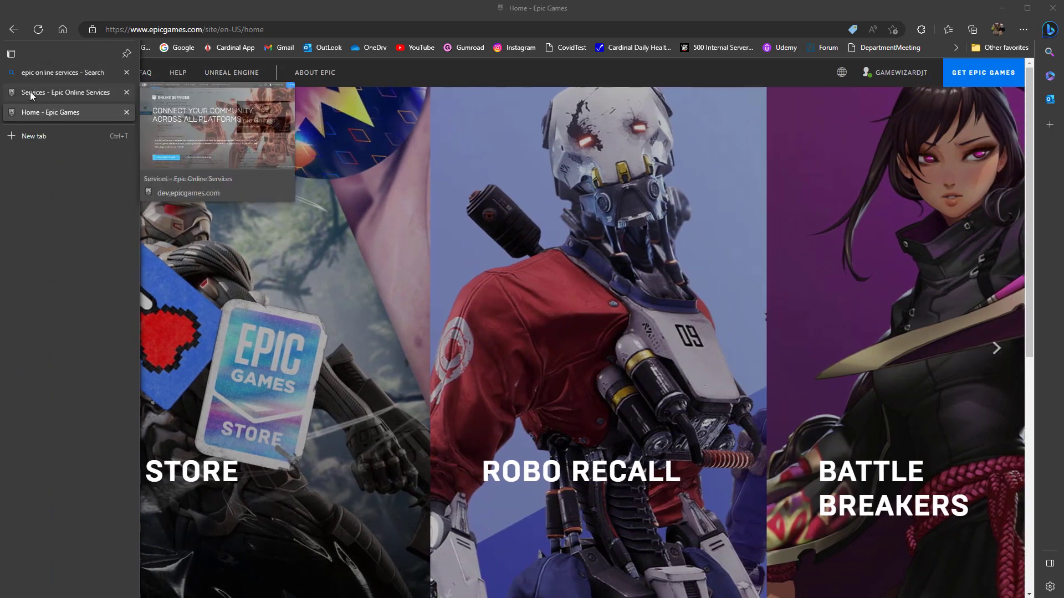
left_click(32, 93)
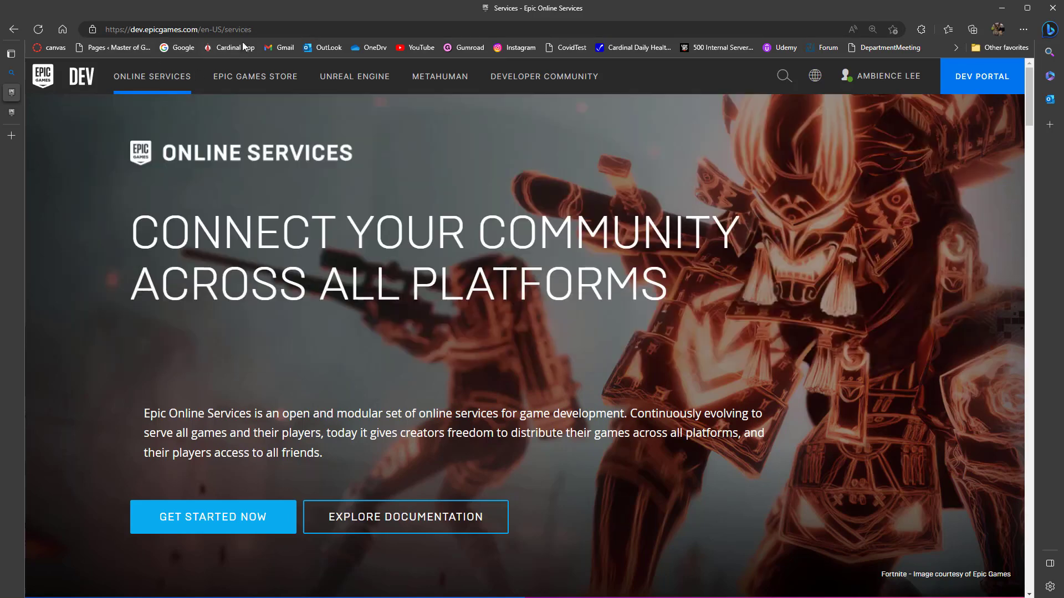
left_click(136, 30)
left_click(113, 65)
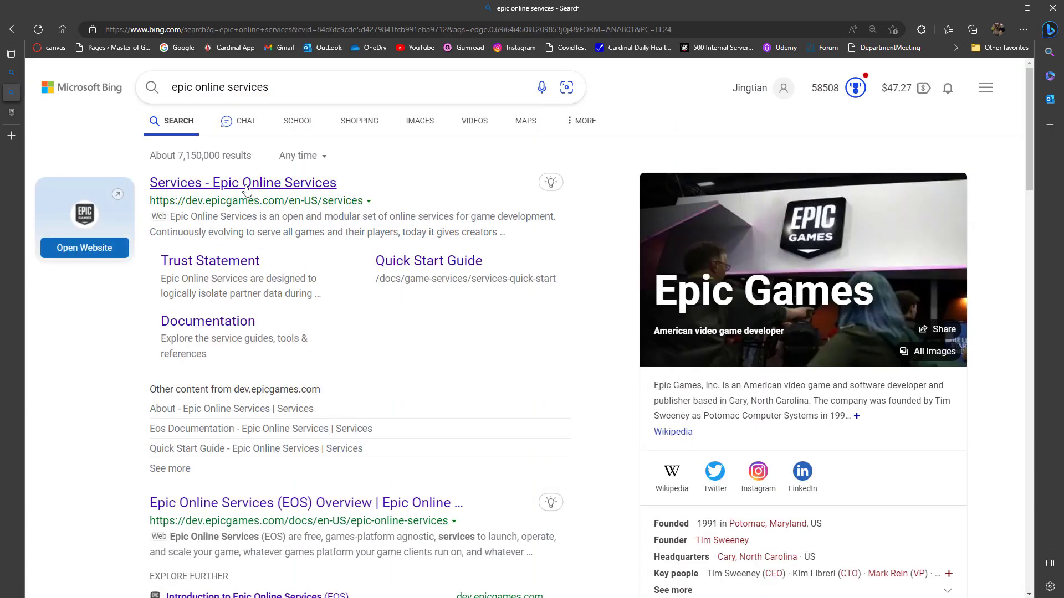
left_click(247, 183)
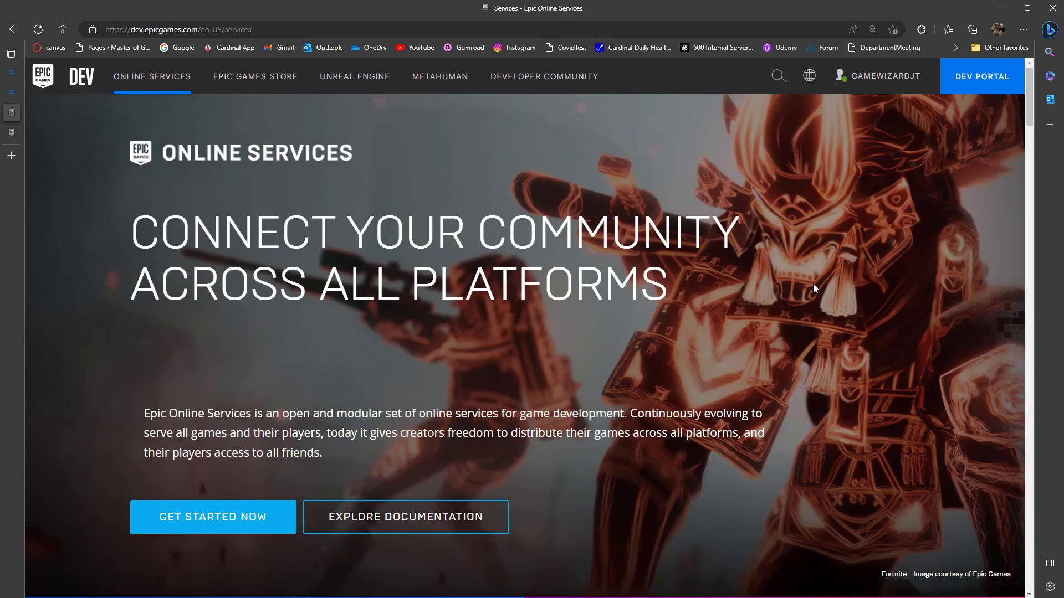
Step: Go to the Dev Portal and follow its two-factor requirement to account management
mouse_move(881, 80)
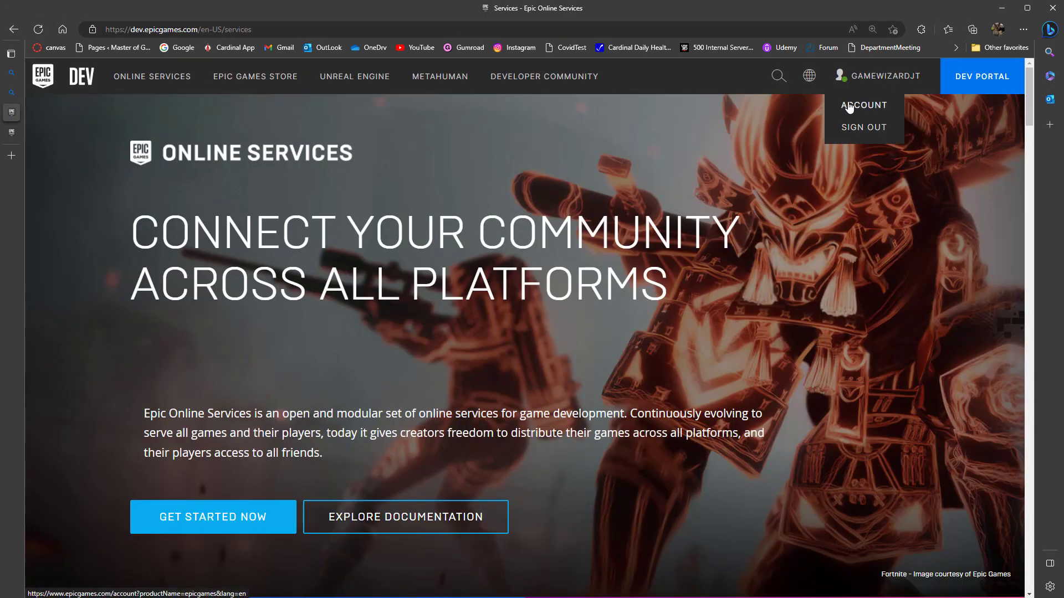
left_click(995, 77)
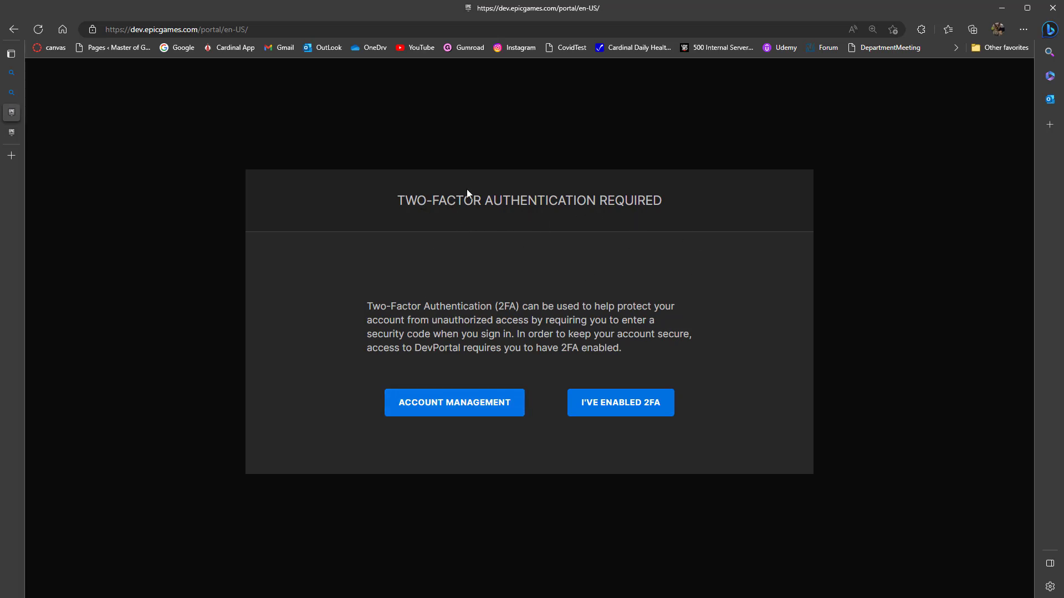
left_click(432, 411)
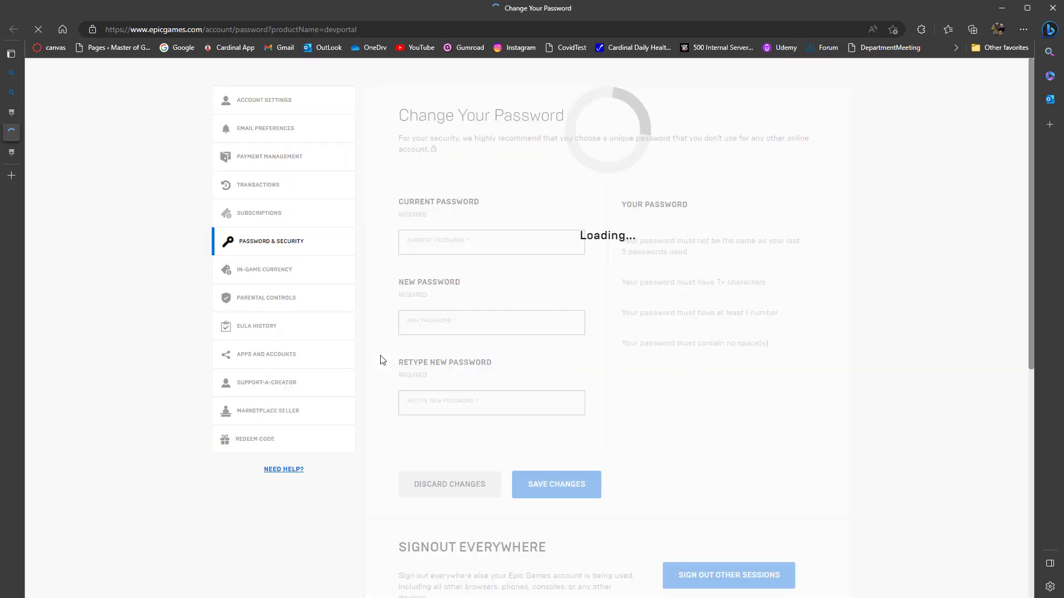
Step: Autofill the new password fields, then scroll down to the Two-Factor Authentication section
scroll(464, 341, "down", 2)
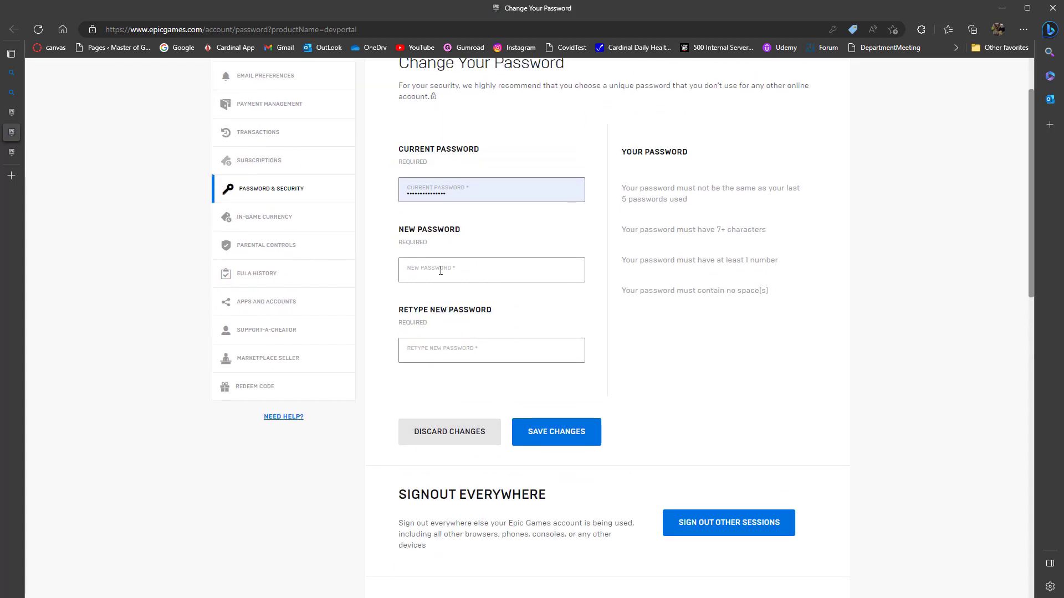
left_click(440, 271)
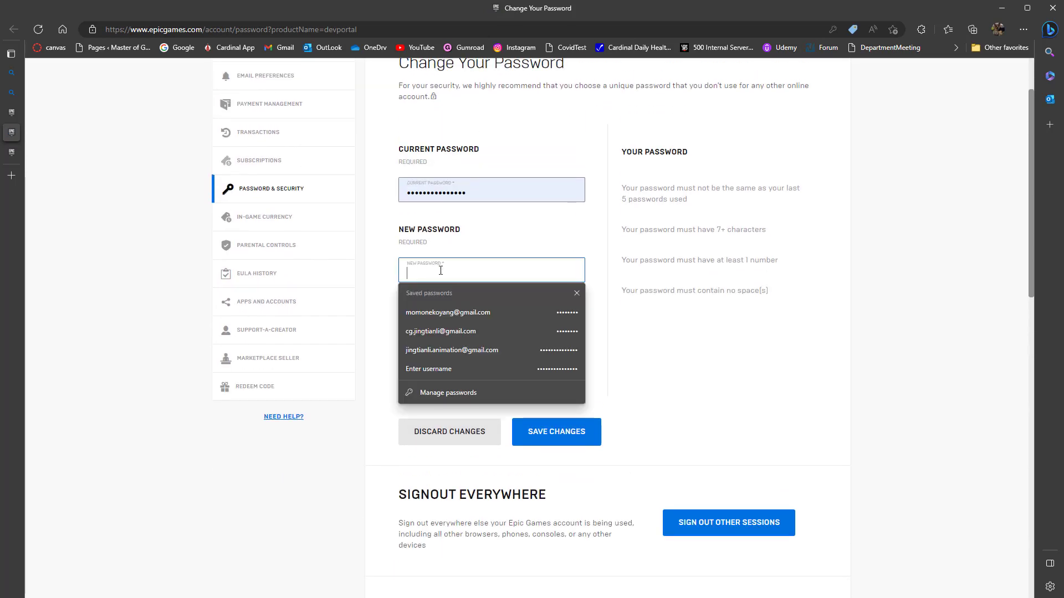
left_click(482, 313)
left_click(471, 352)
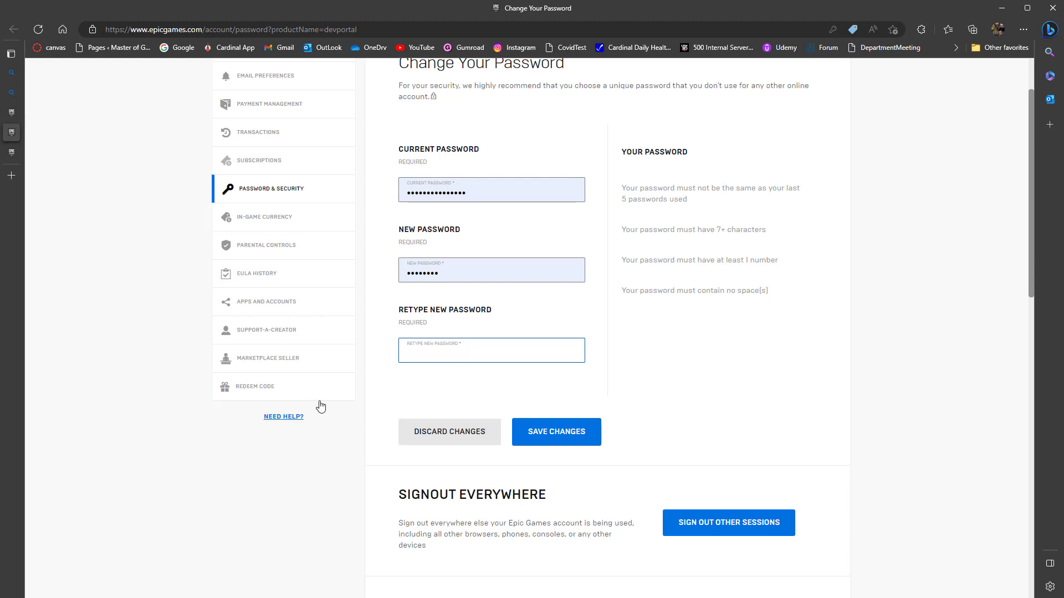
left_click(252, 469)
scroll(632, 325, "down", 2)
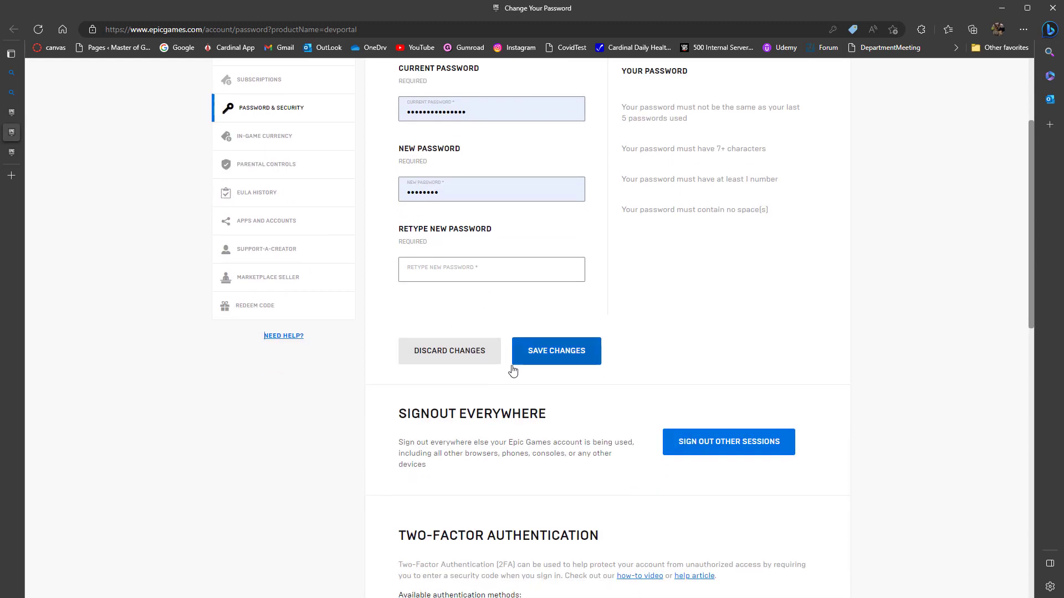
scroll(513, 372, "down", 4)
scroll(554, 387, "down", 2)
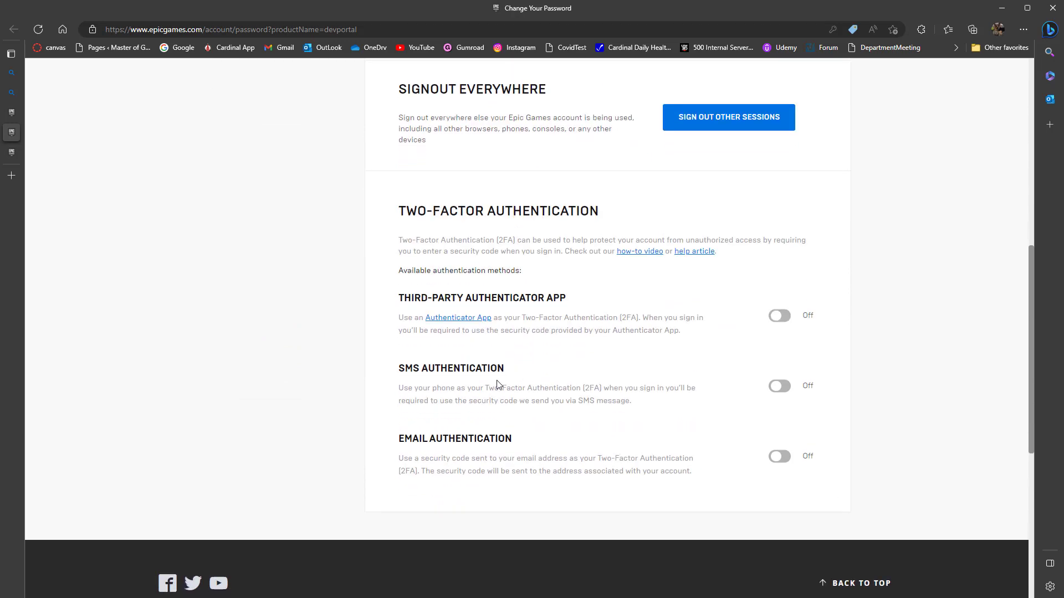
Step: Enable Email Authentication using the pasted emailed security code, and dismiss the password update prompt
left_click(786, 460)
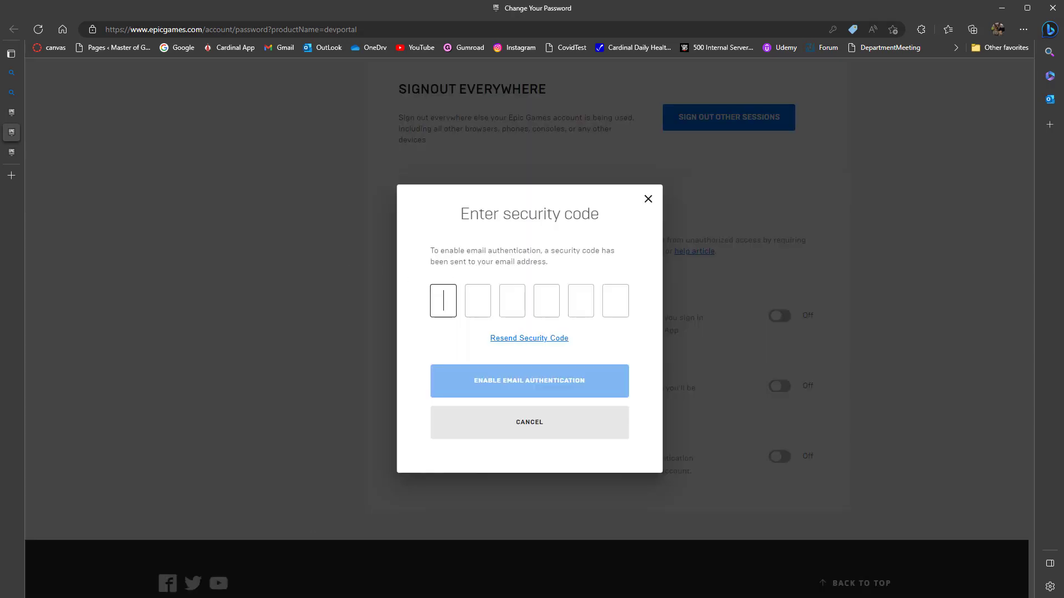
mouse_move(469, 597)
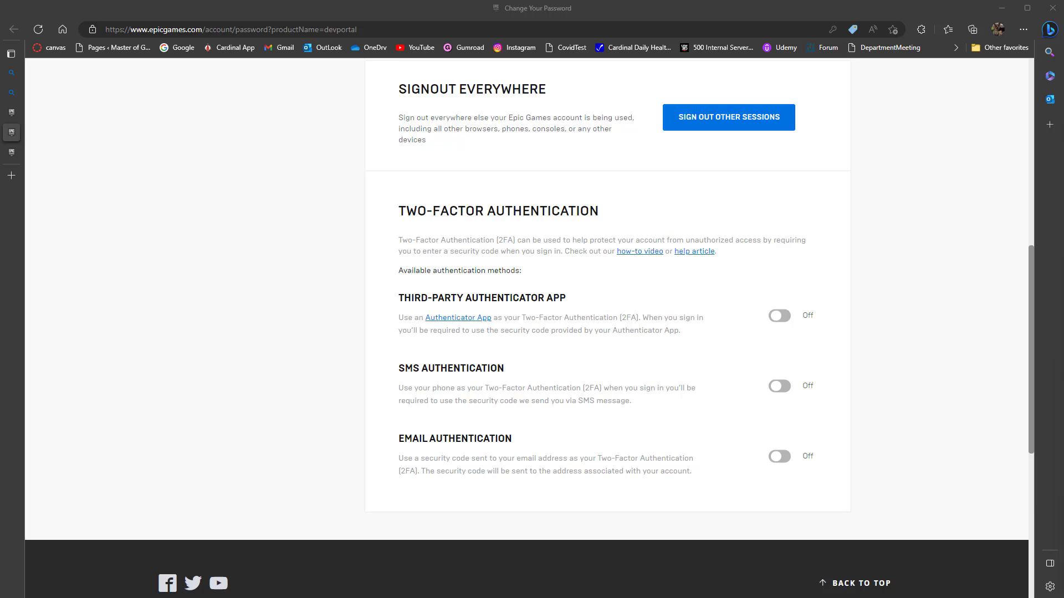
left_click(227, 288)
left_click(781, 456)
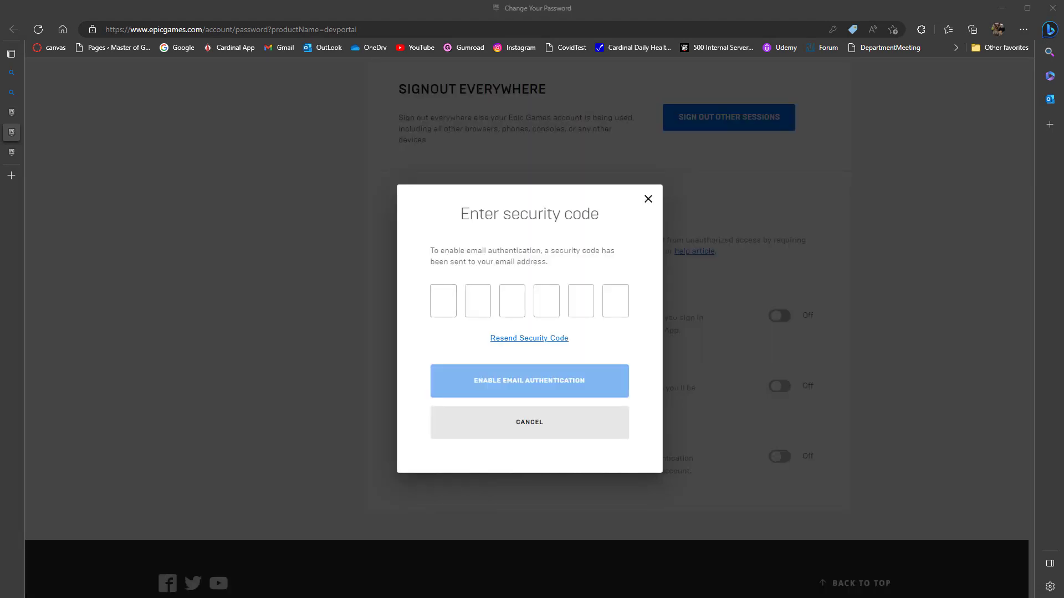
left_click(443, 302)
left_click(541, 394)
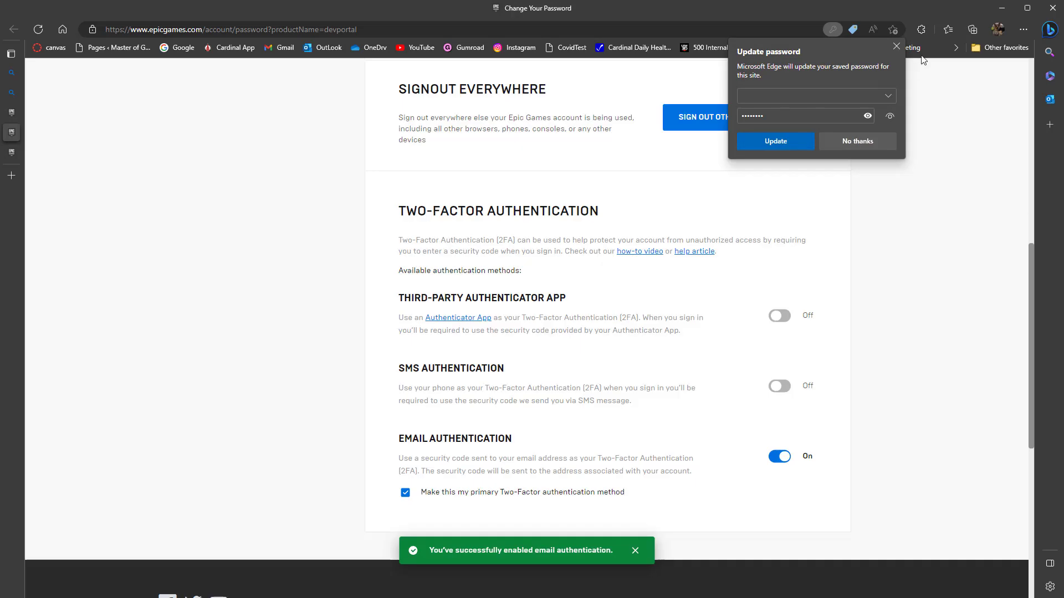
left_click(896, 46)
scroll(701, 332, "up", 2)
scroll(701, 331, "up", 7)
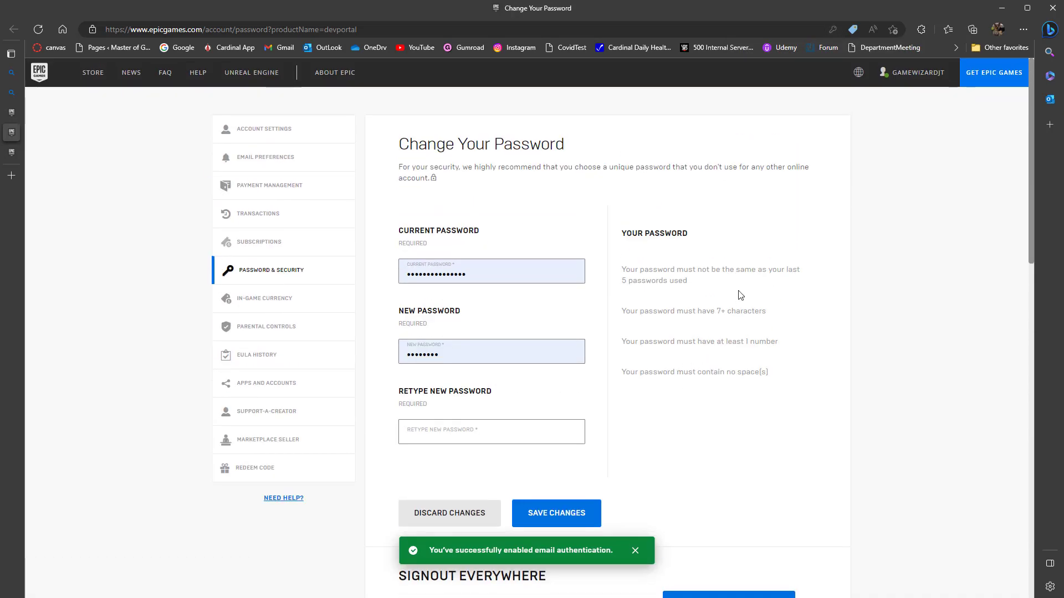
Step: Confirm 2FA is enabled and create the organization 'GameWiz' with country United States
left_click(10, 113)
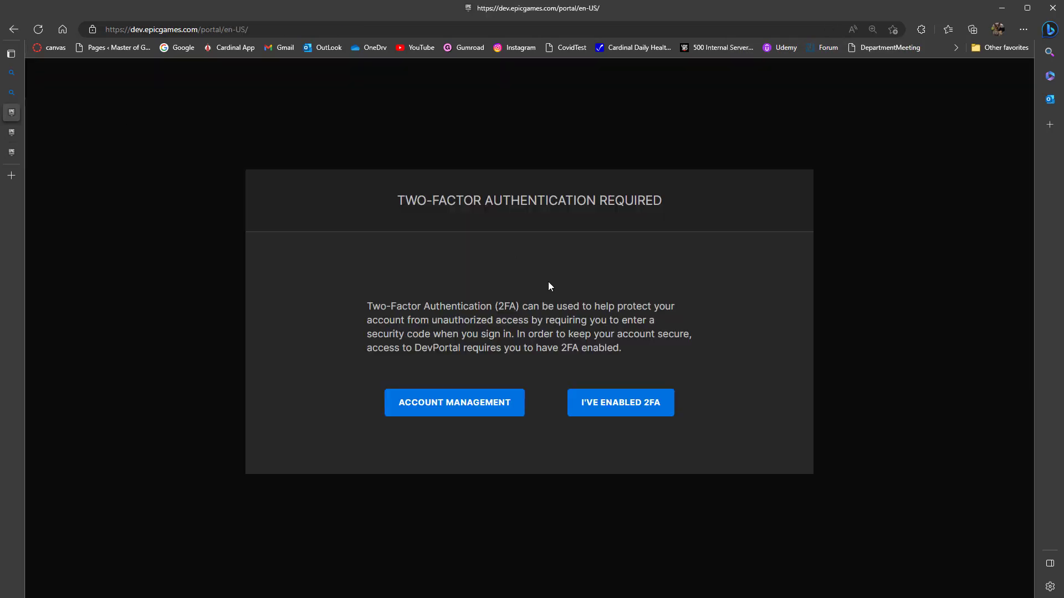
left_click(610, 411)
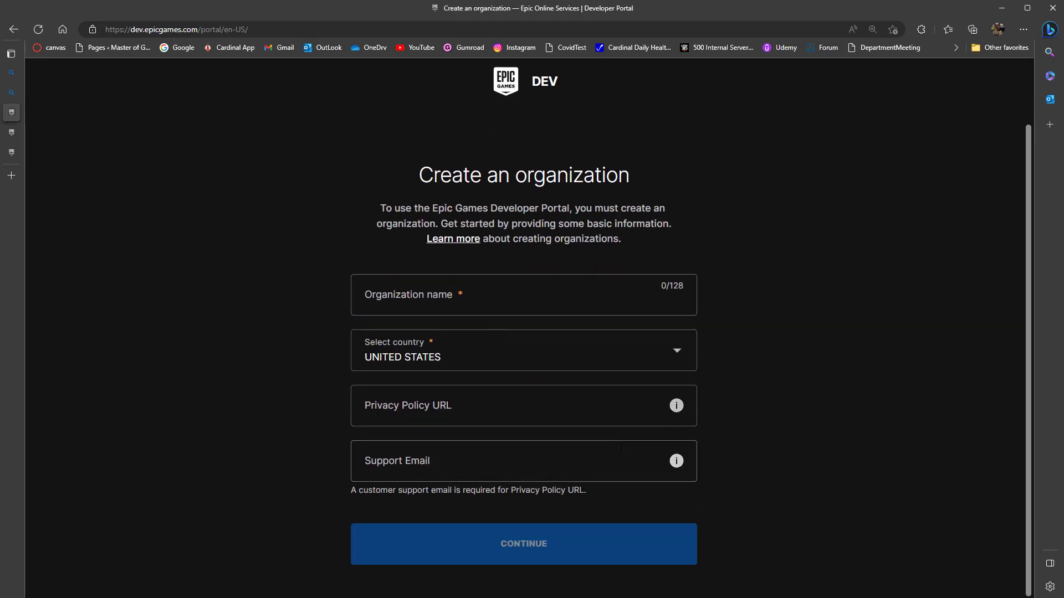
scroll(529, 347, "down", 1)
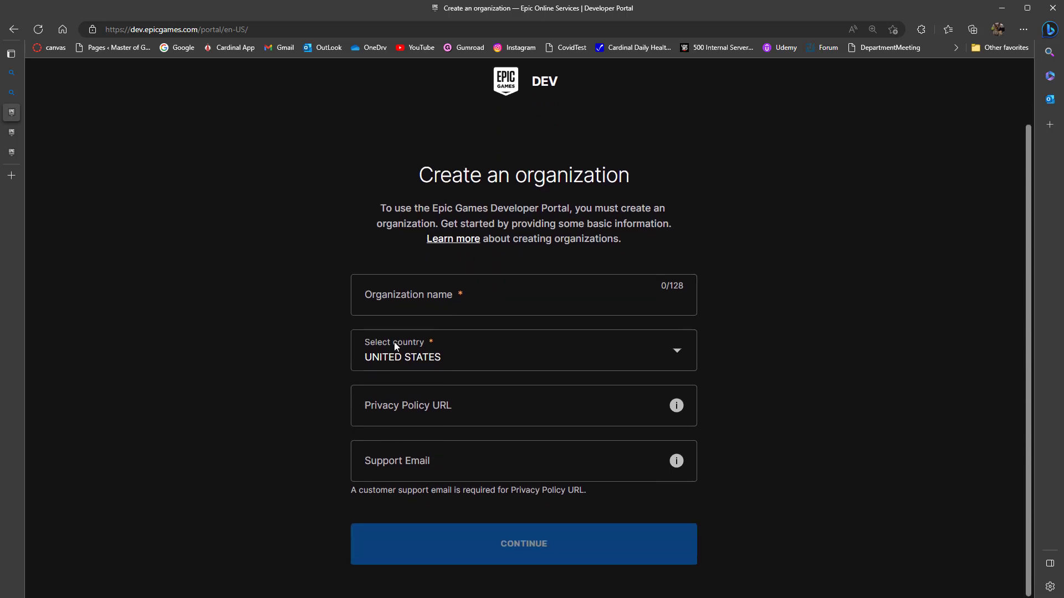
left_click(411, 297)
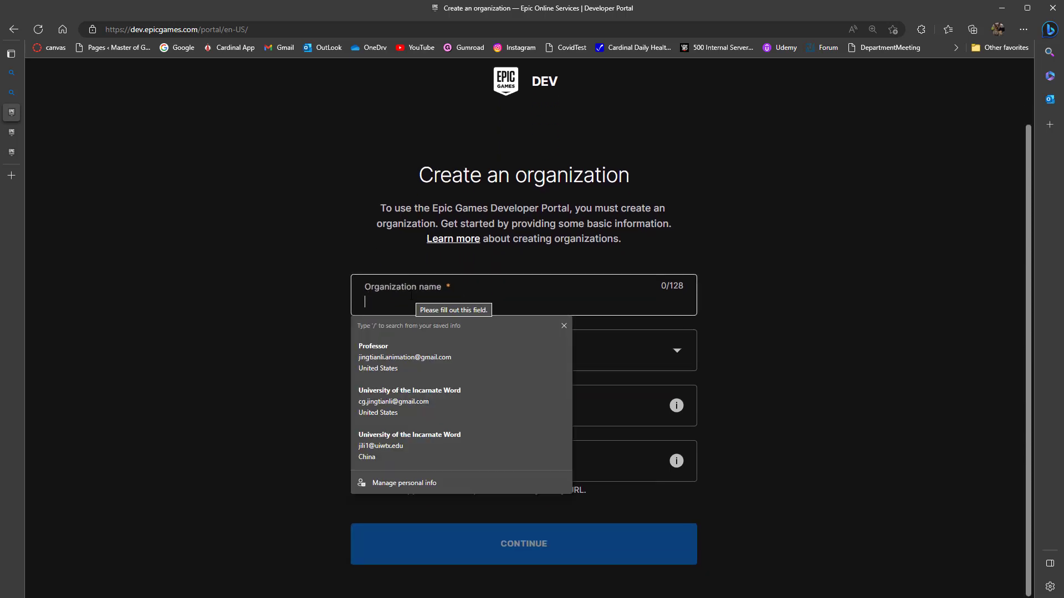
type("g")
key("BackSpace")
type("Gam")
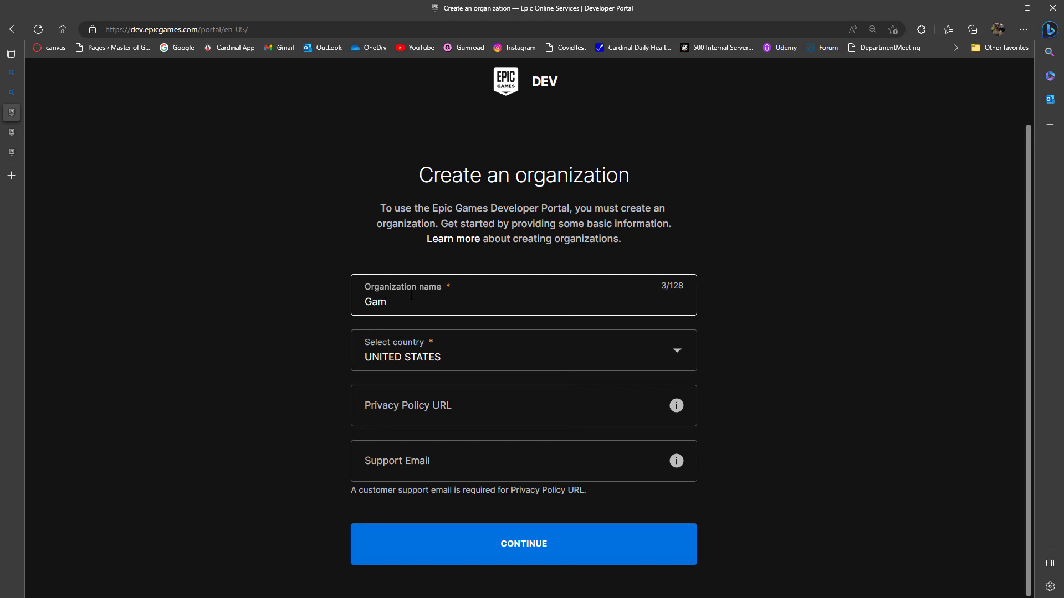
type("eWiz")
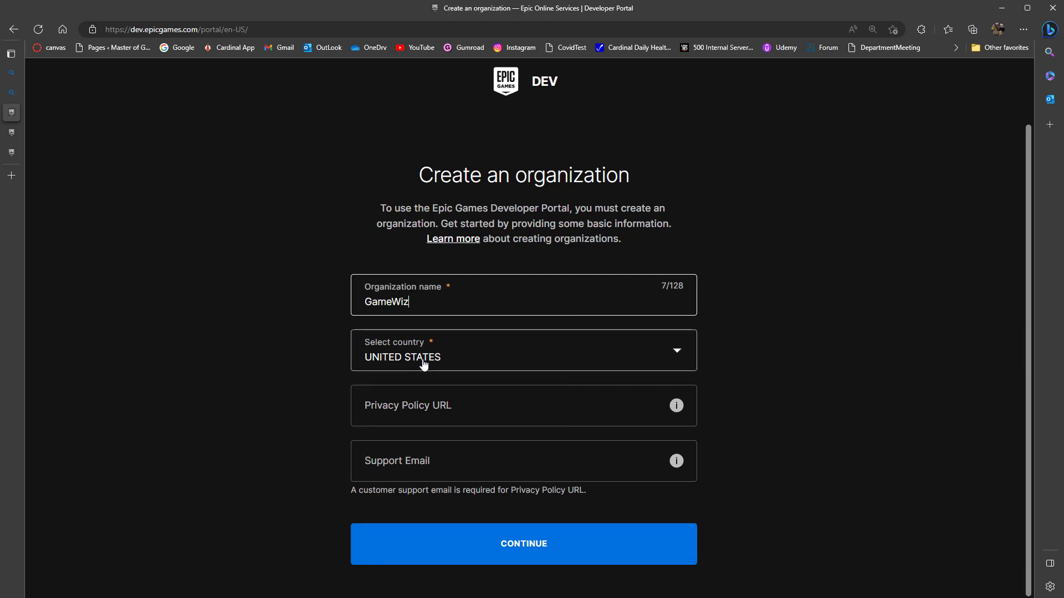
left_click(421, 408)
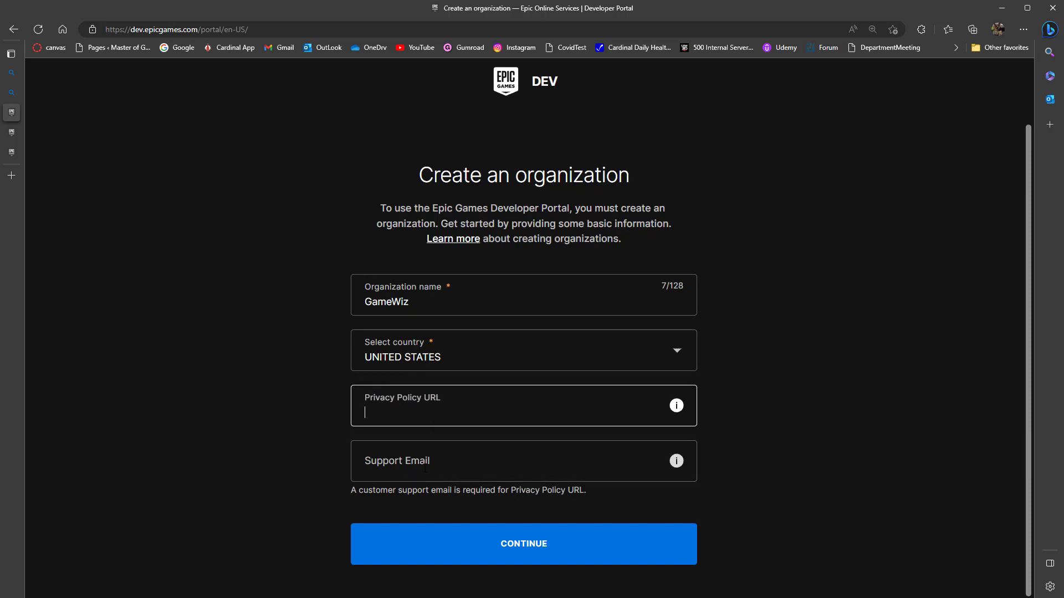
left_click(557, 554)
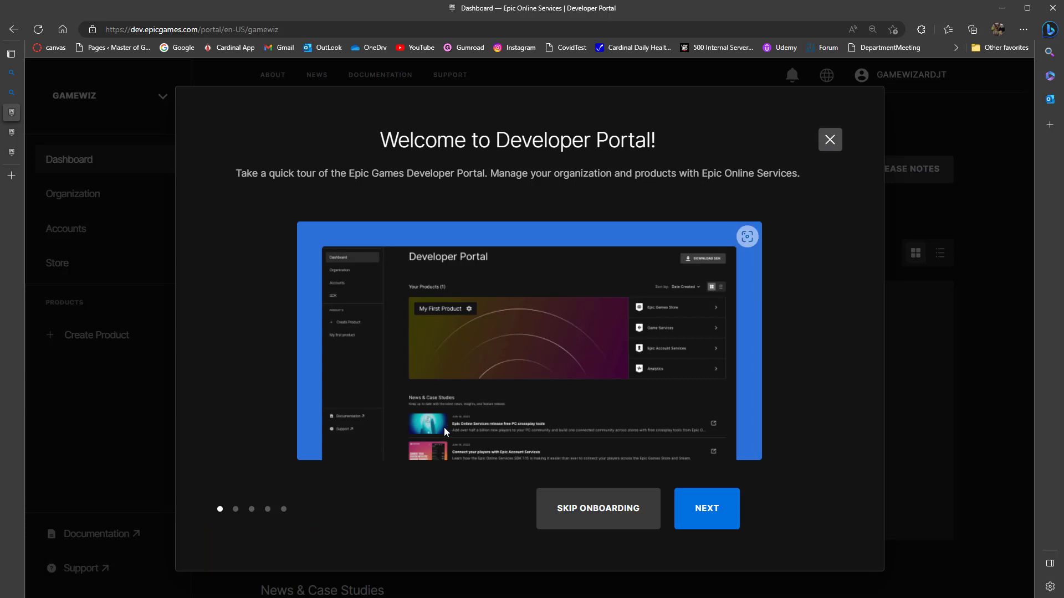
Step: Close the welcome tour and open the Create a Product dialog from the dashboard
left_click(829, 139)
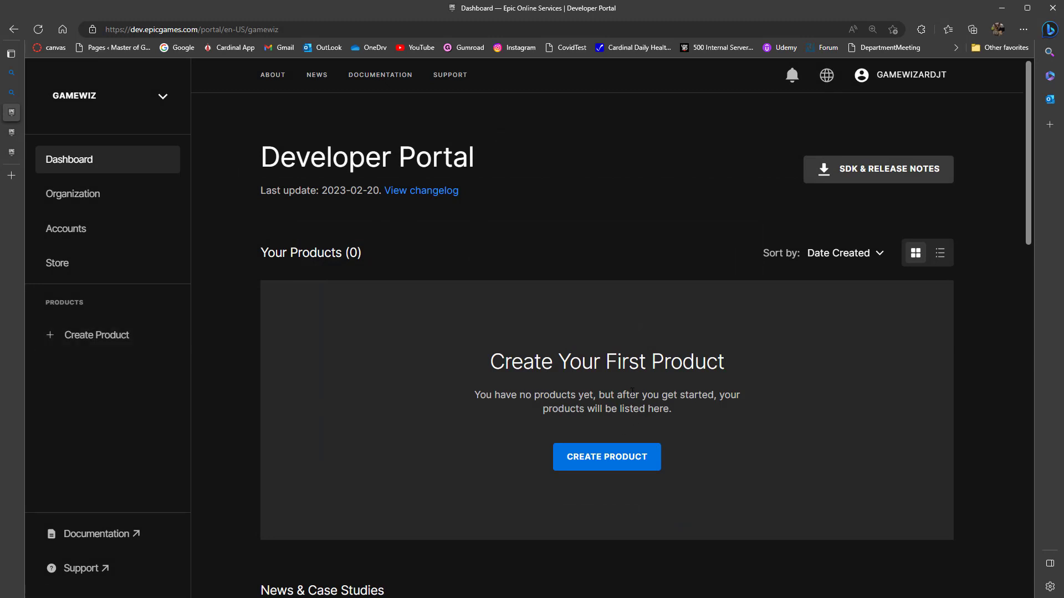
left_click_drag(490, 361, 728, 360)
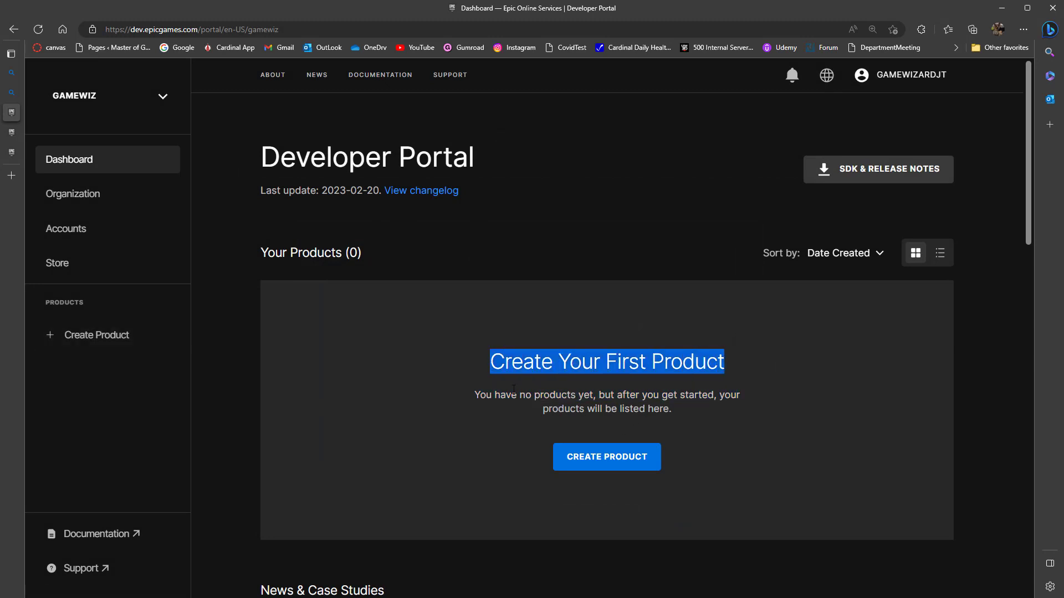
left_click(493, 495)
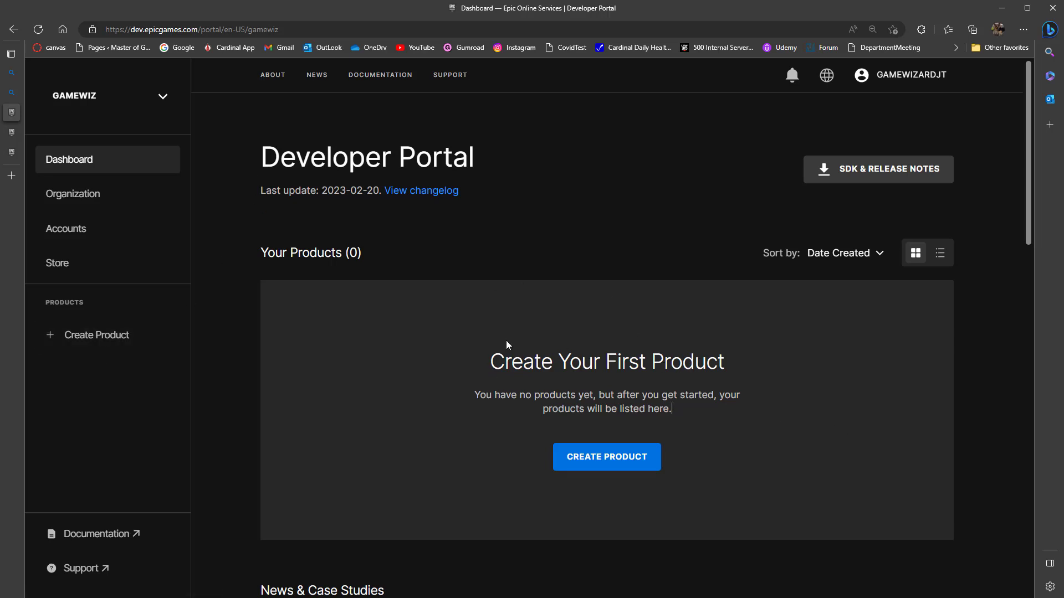
left_click(599, 465)
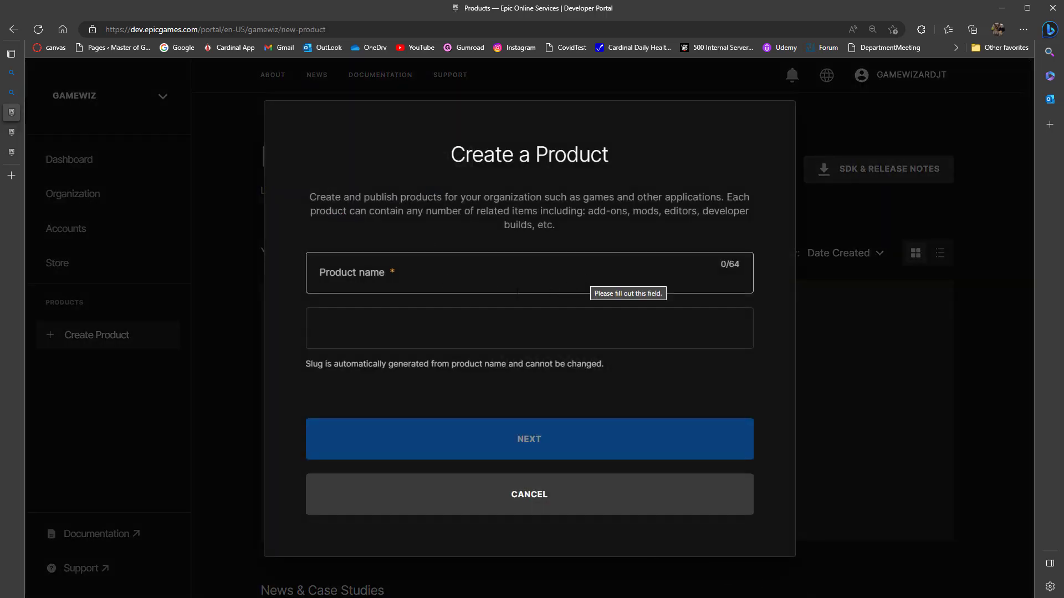
Step: Name the product 'UnrealEOS', skip the cover image, and wait for its dashboard card
left_click(459, 286)
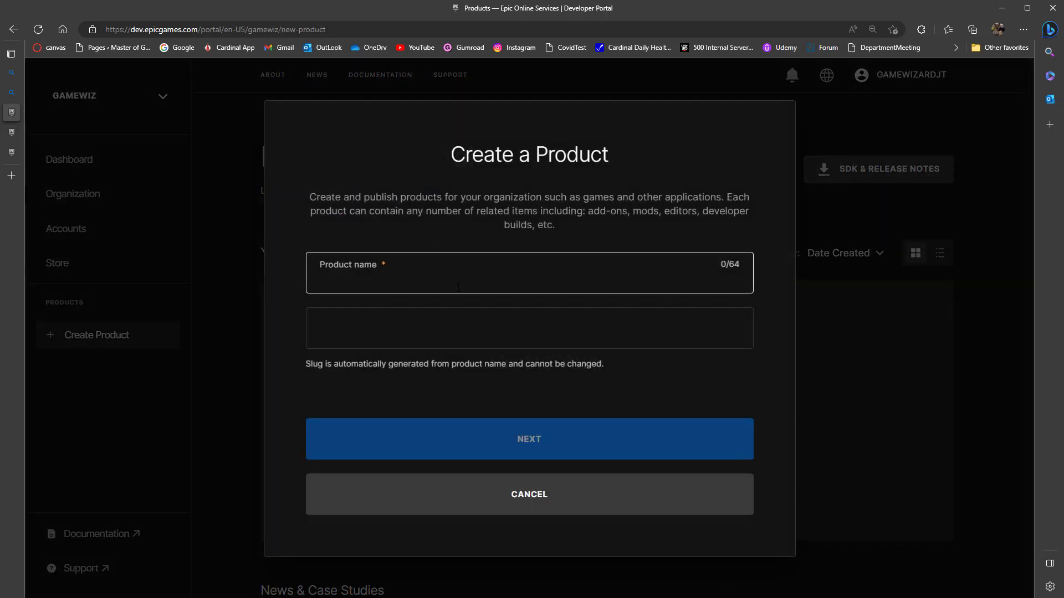
type("Unr")
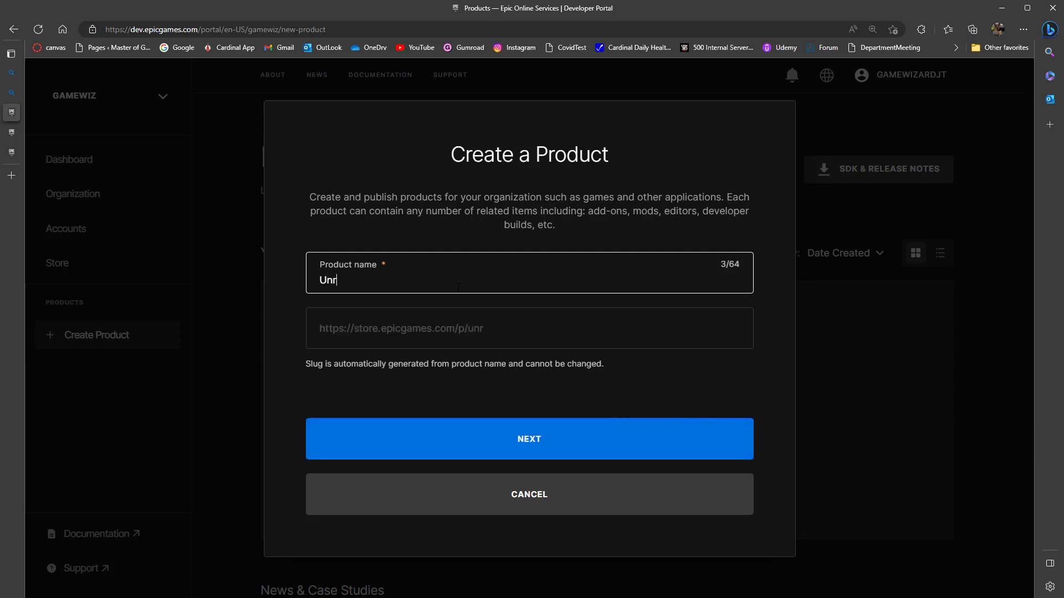
type("ealEOS")
left_click(459, 450)
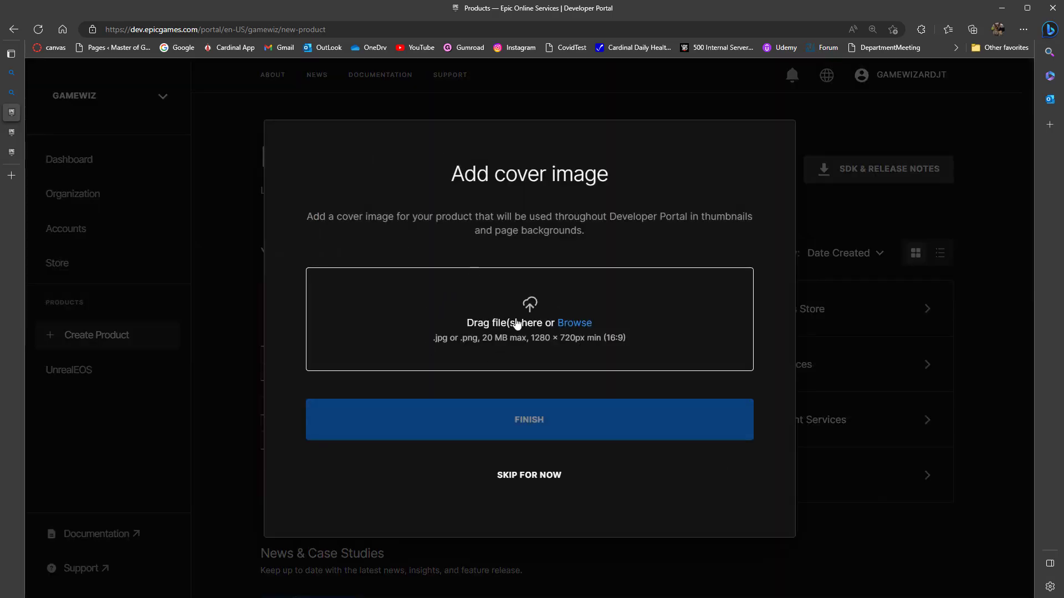
left_click(523, 489)
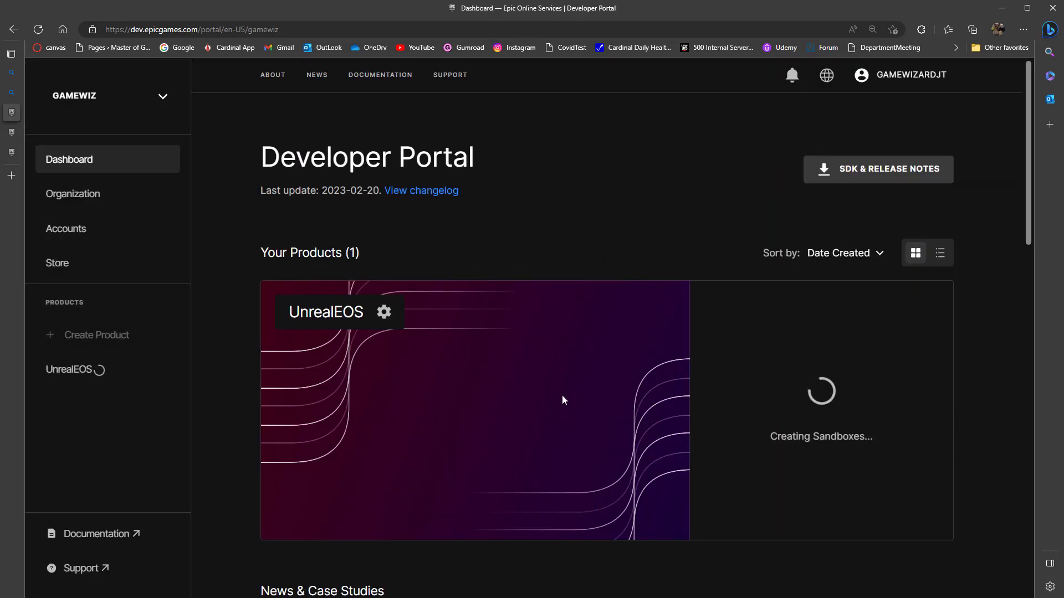
scroll(245, 453, "down", 5)
scroll(245, 453, "up", 4)
scroll(913, 373, "up", 2)
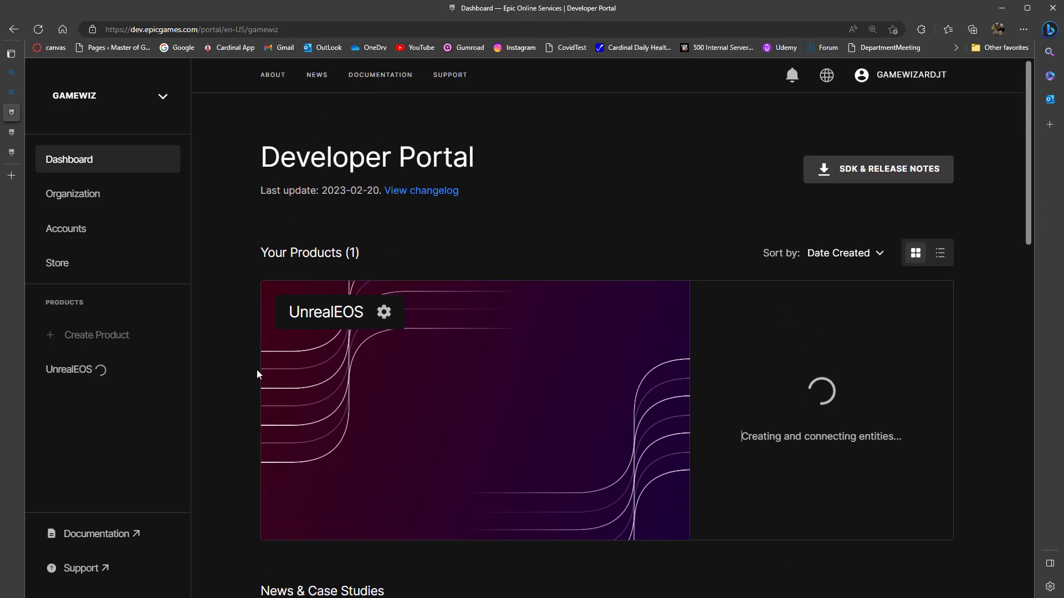
scroll(464, 430, "down", 4)
scroll(414, 419, "up", 4)
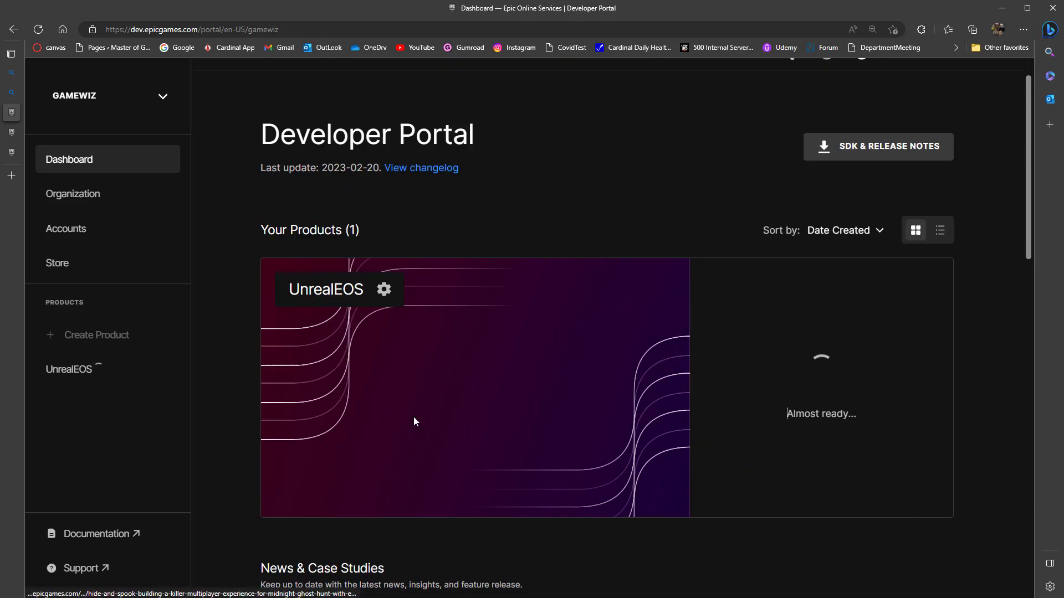
scroll(413, 420, "down", 7)
scroll(414, 418, "up", 7)
scroll(416, 420, "down", 4)
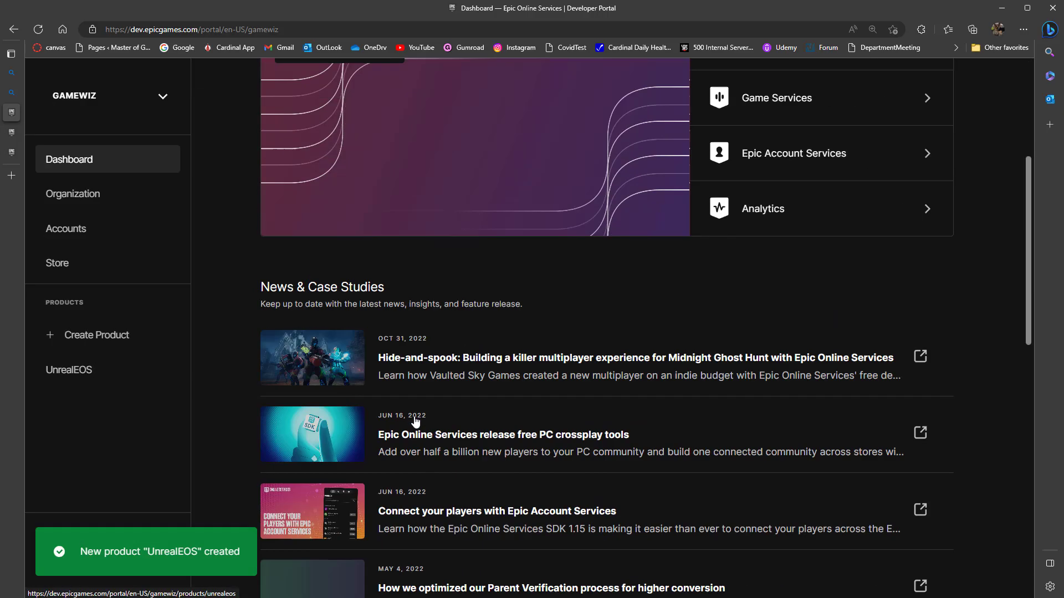
scroll(416, 413, "up", 4)
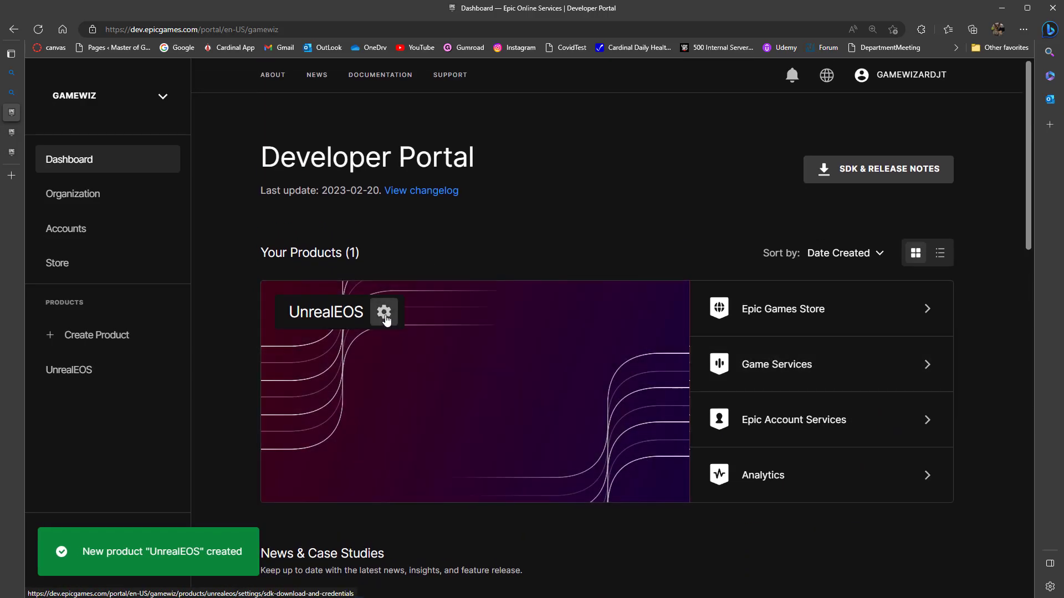
Step: Open UnrealEOS Product Settings and review its SDK credentials, product ID, sandbox and deployment
left_click(383, 312)
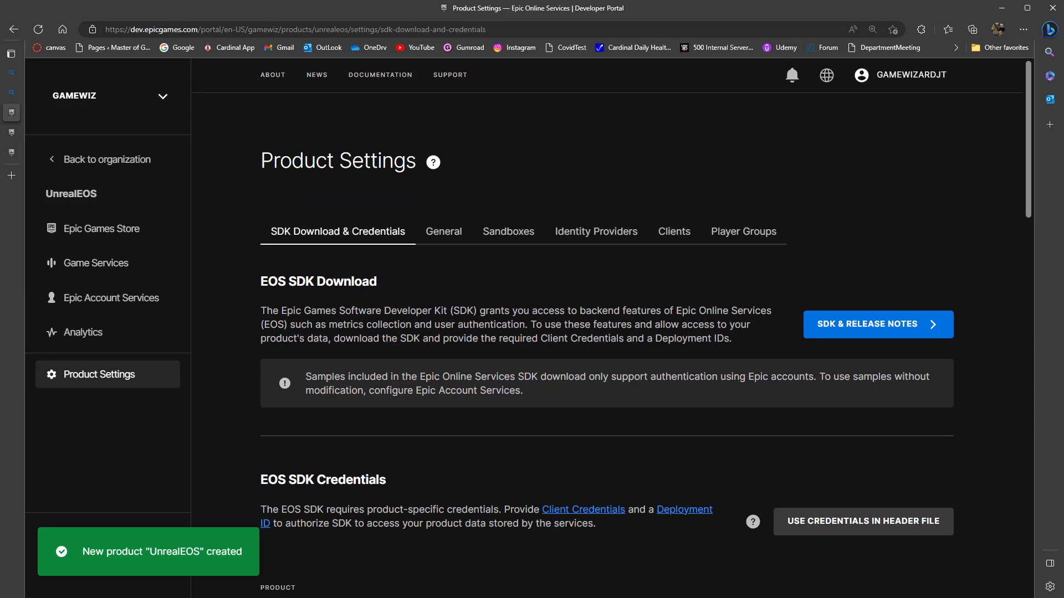
scroll(636, 338, "down", 10)
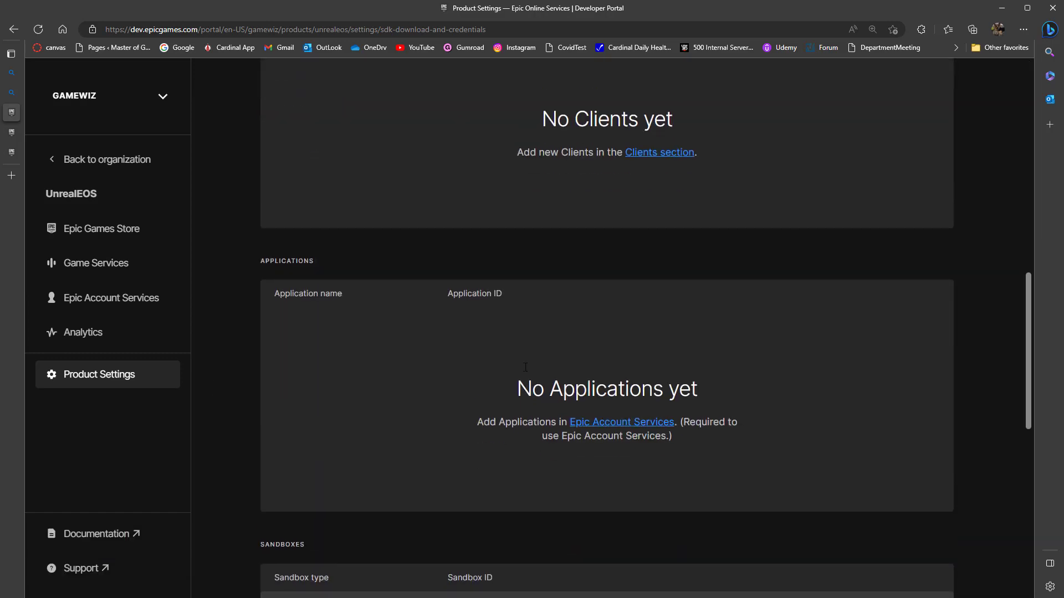
scroll(521, 367, "up", 4)
scroll(507, 353, "up", 1)
scroll(490, 321, "down", 2)
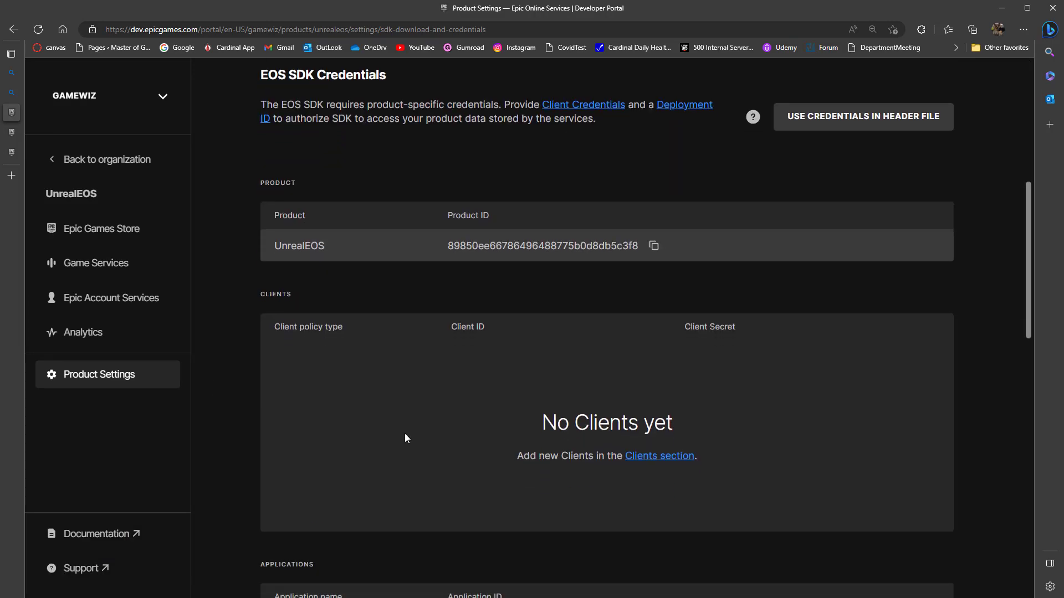
scroll(388, 355, "down", 7)
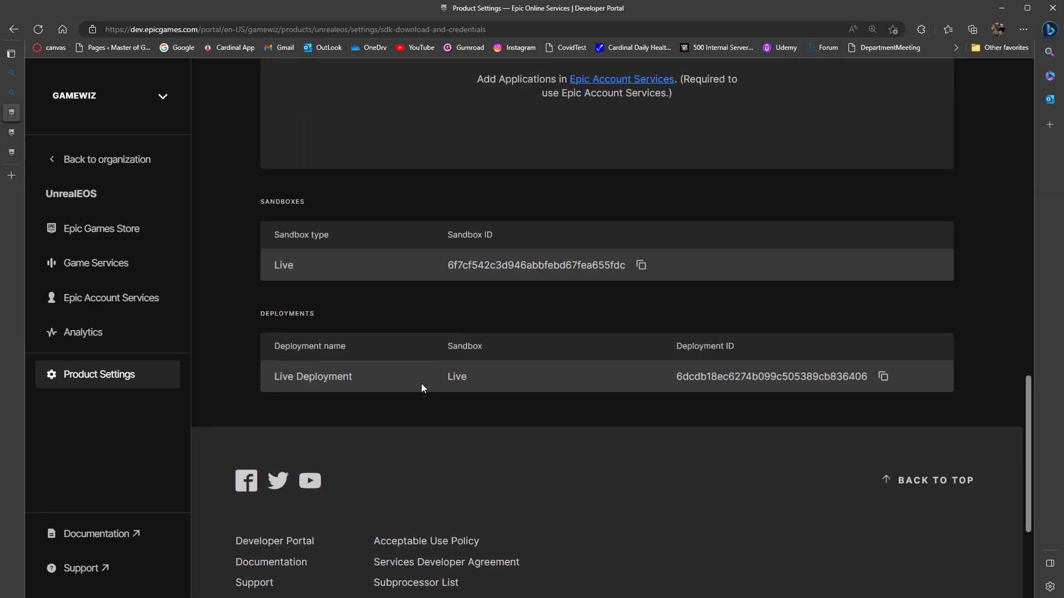
scroll(423, 385, "up", 7)
scroll(487, 328, "up", 2)
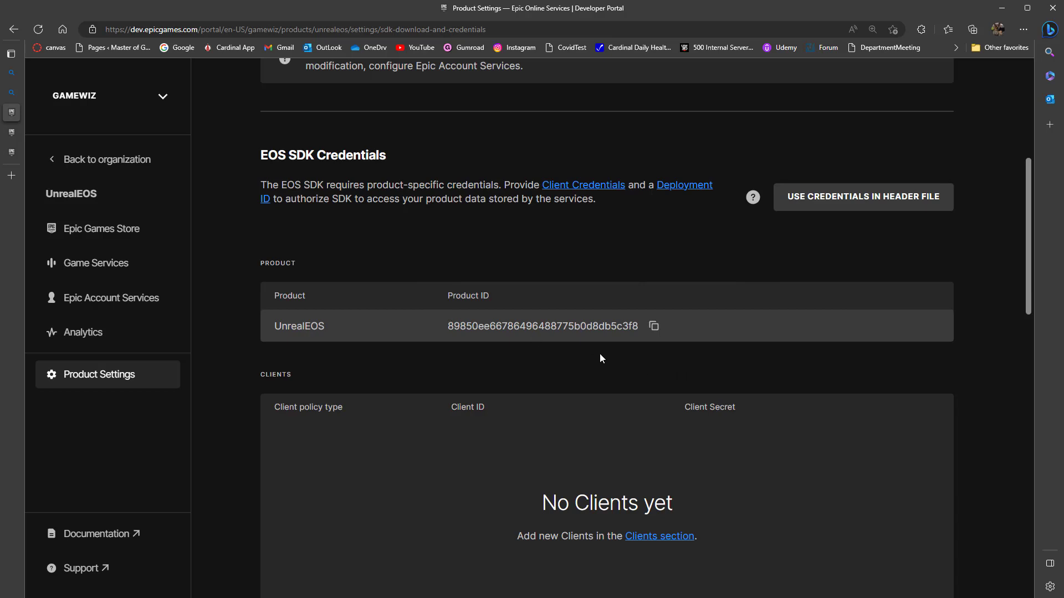
scroll(331, 321, "down", 10)
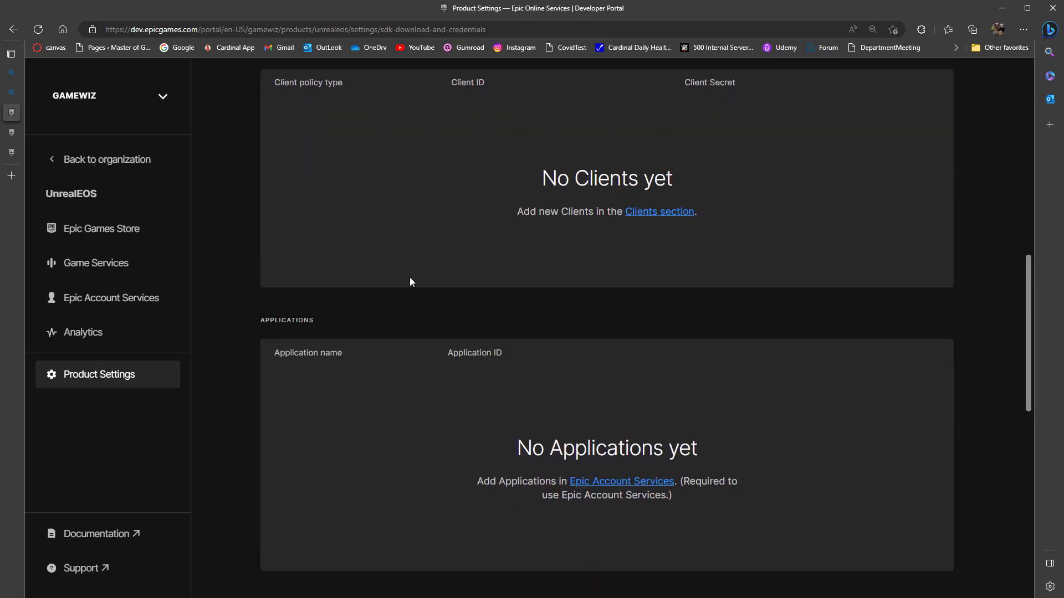
scroll(401, 441, "up", 10)
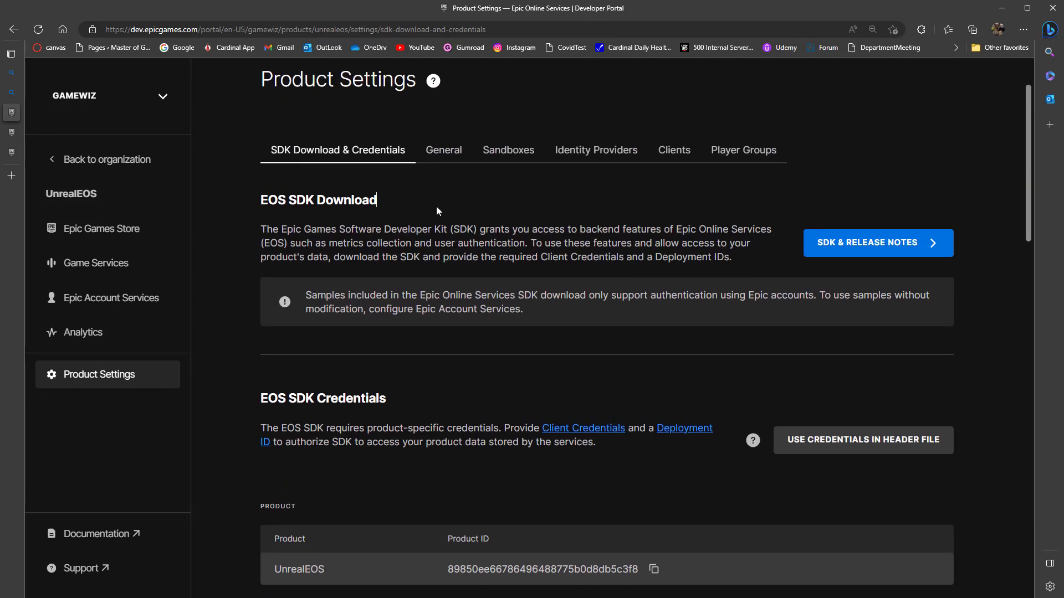
Step: From the Clients tab, read through and accept the Standard Services agreement
left_click(679, 150)
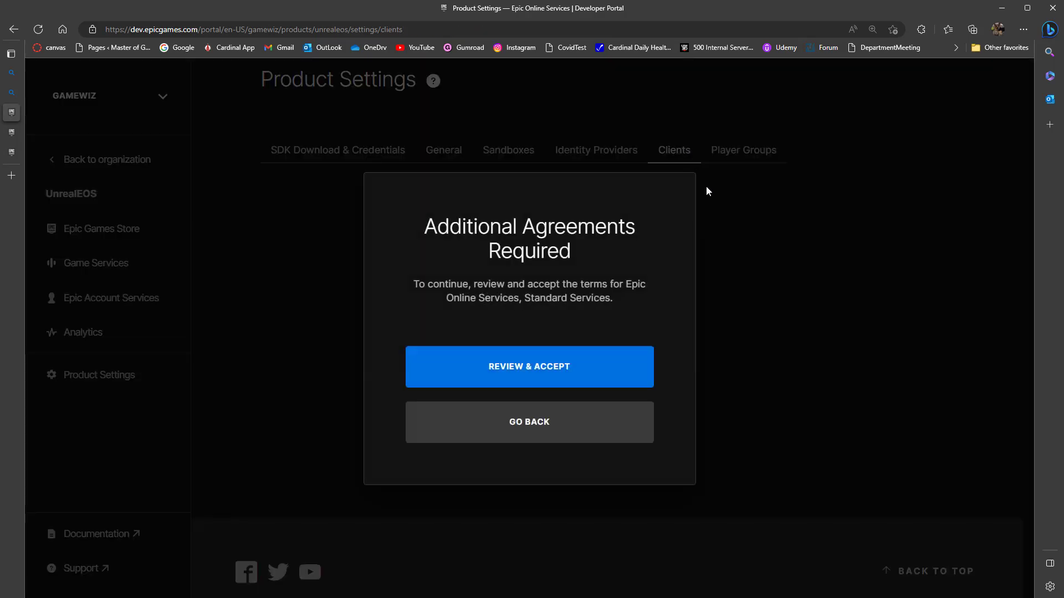
left_click(546, 377)
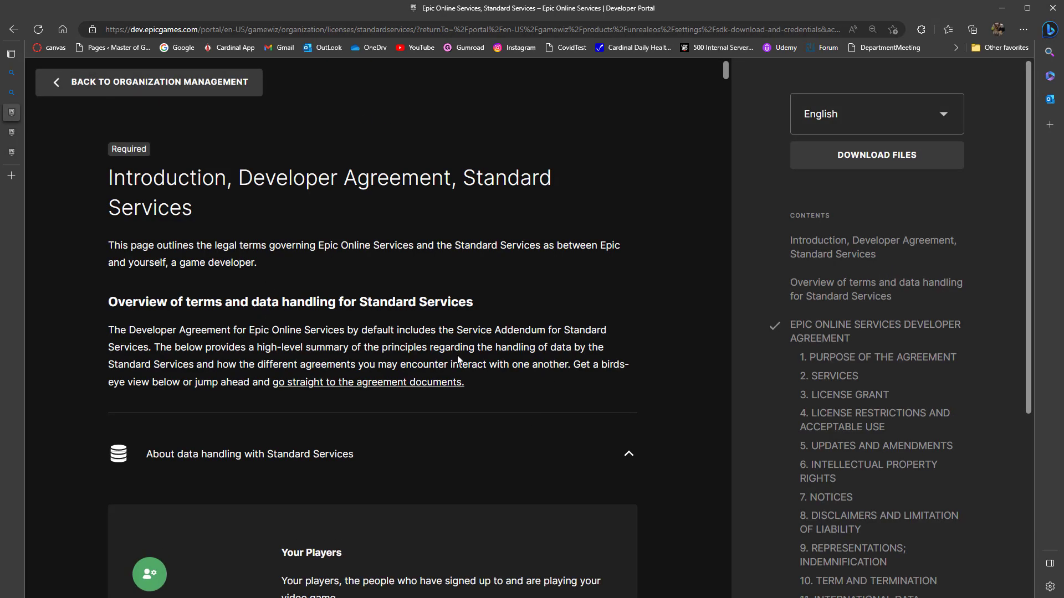
scroll(538, 363, "down", 9)
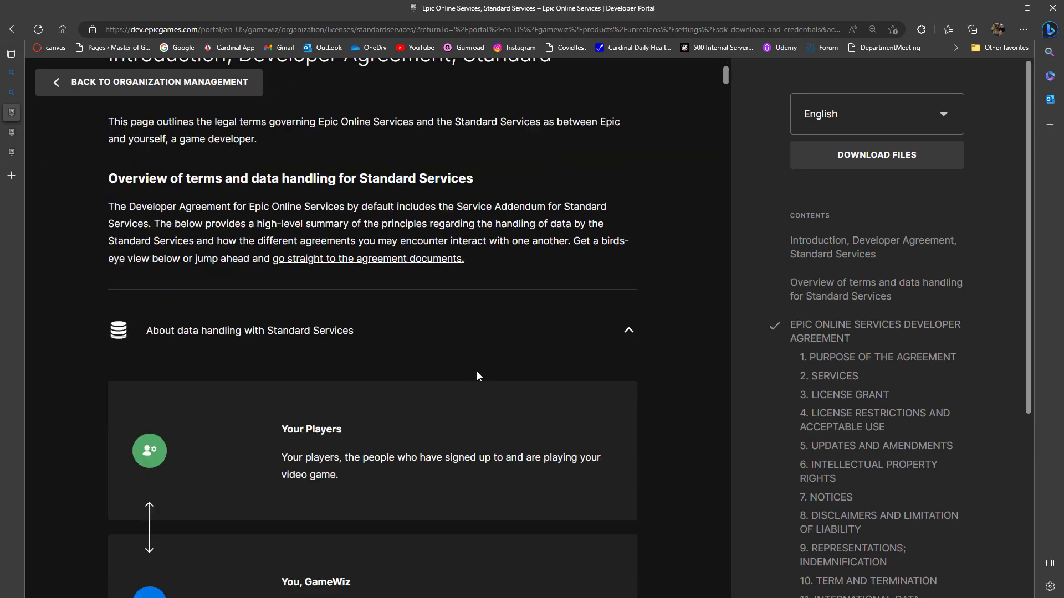
scroll(428, 378, "down", 4)
scroll(432, 377, "up", 13)
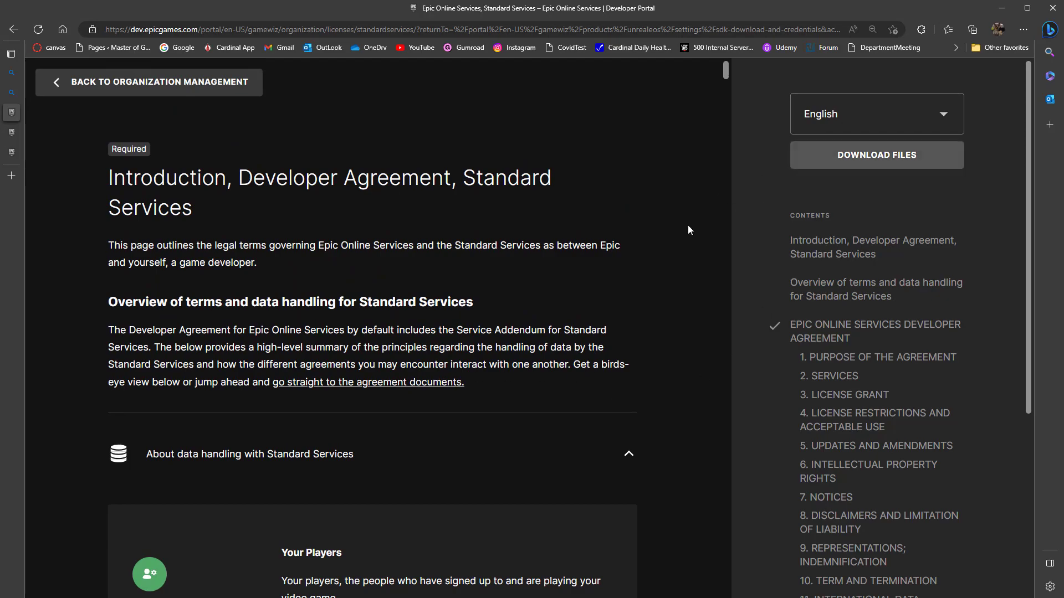
scroll(493, 365, "down", 12)
scroll(469, 390, "down", 20)
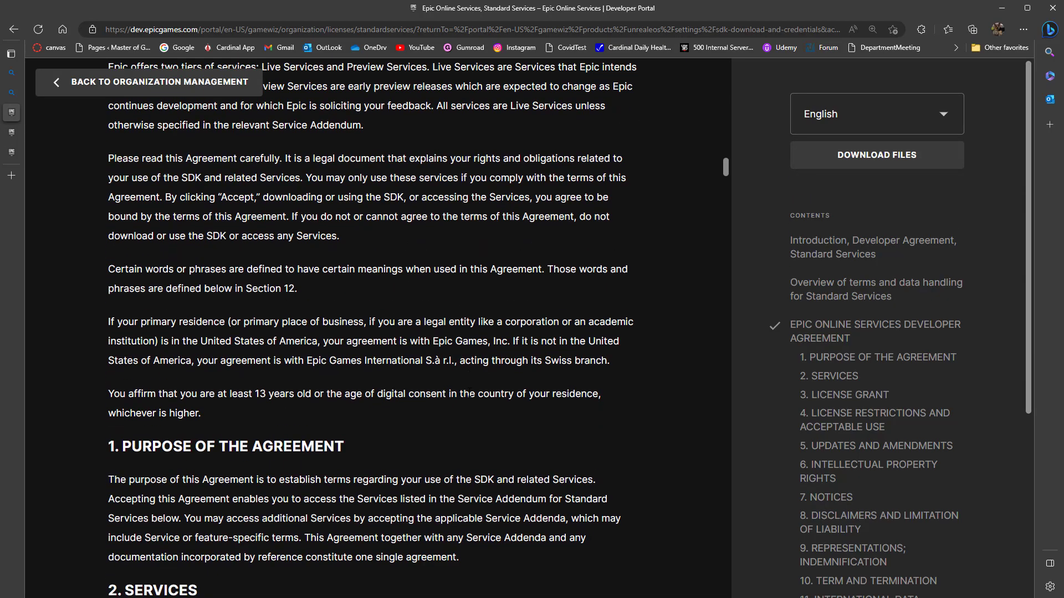
scroll(495, 400, "down", 20)
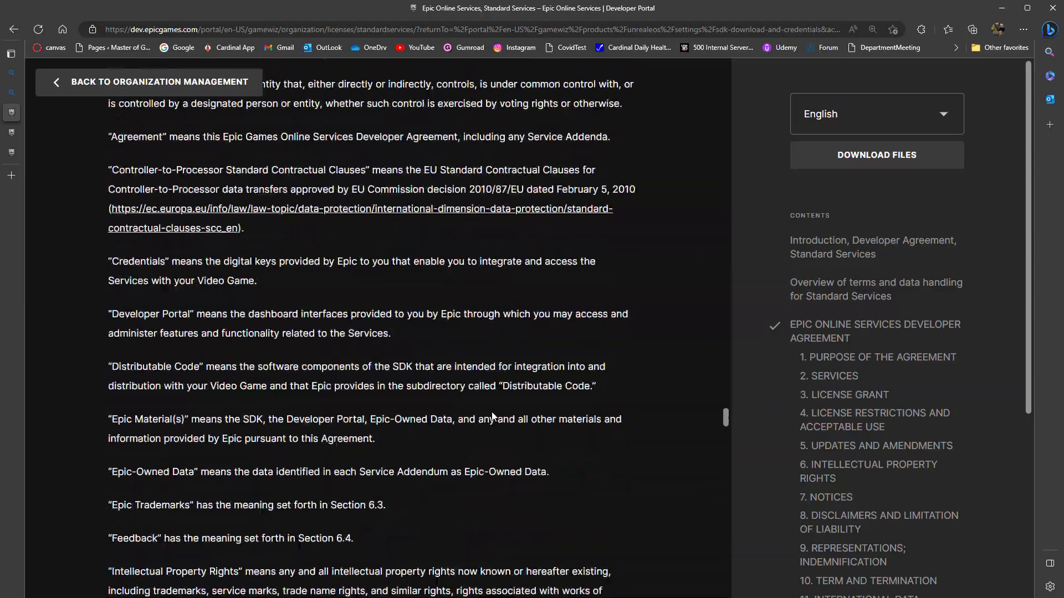
middle_click(490, 445)
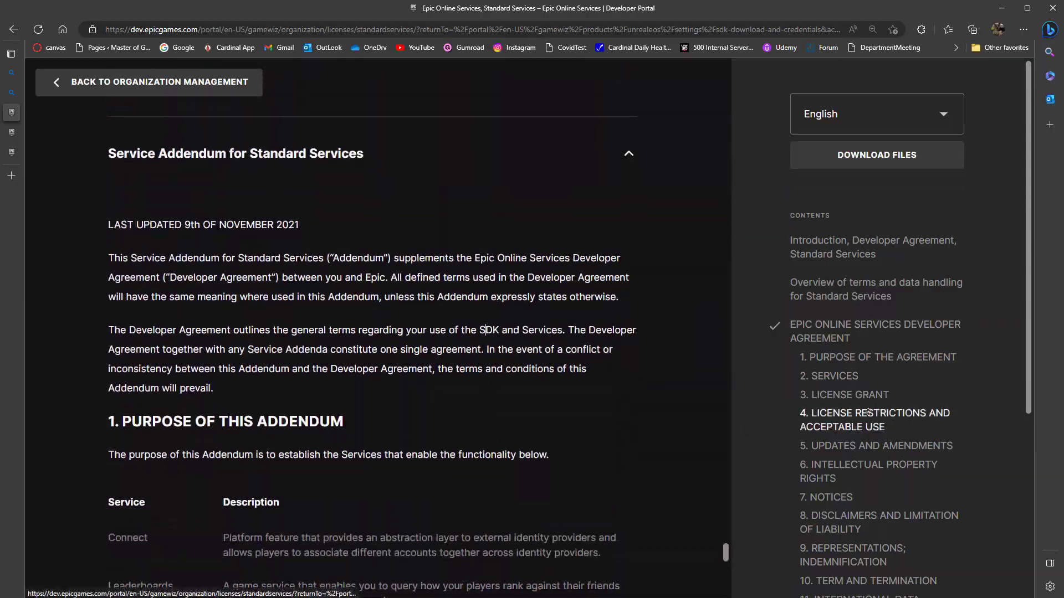
scroll(1043, 348, "up", 11)
scroll(1014, 388, "down", 5)
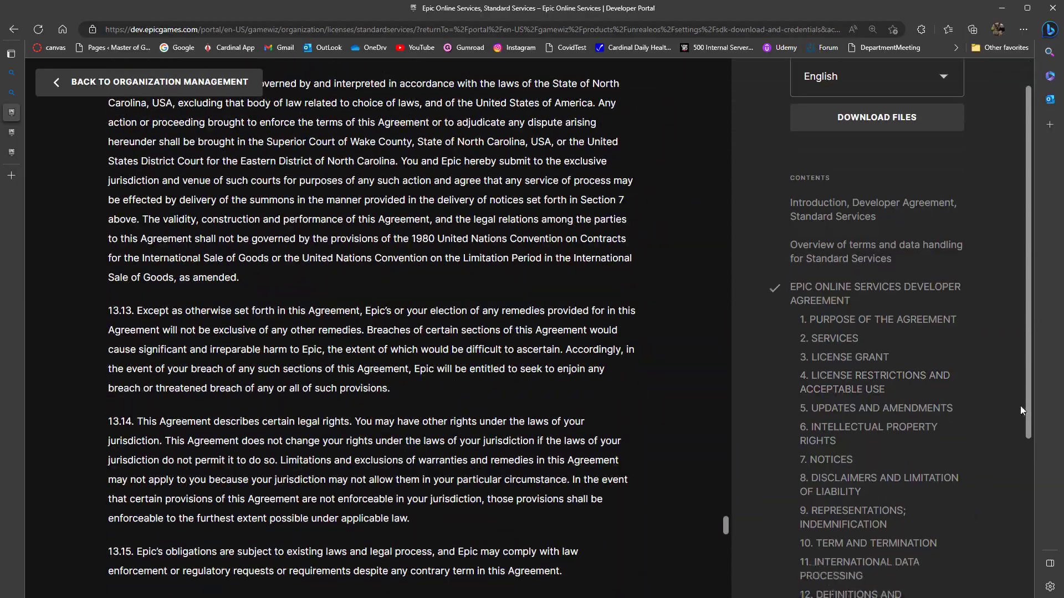
scroll(441, 480, "down", 1)
scroll(441, 481, "down", 10)
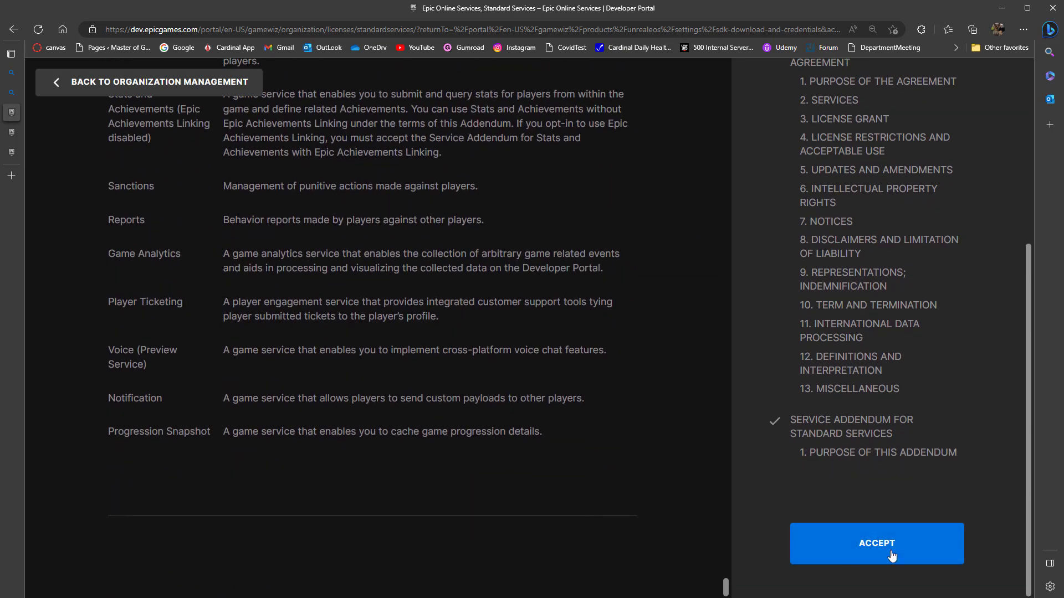
left_click(890, 553)
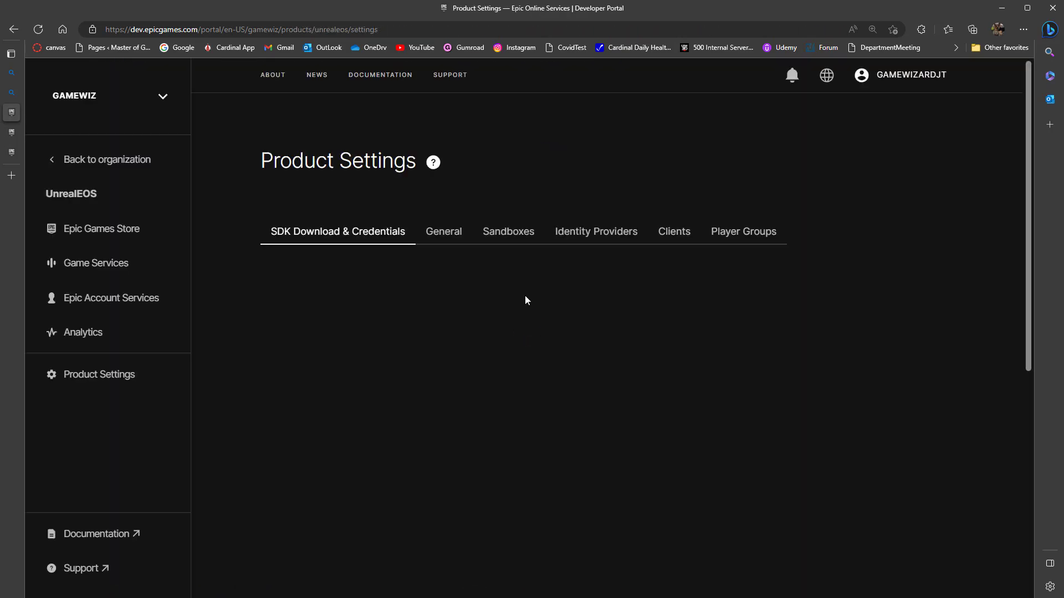
Step: Review and accept the updated Anti-Cheat Services agreement on the organization's Agreements page
left_click(675, 240)
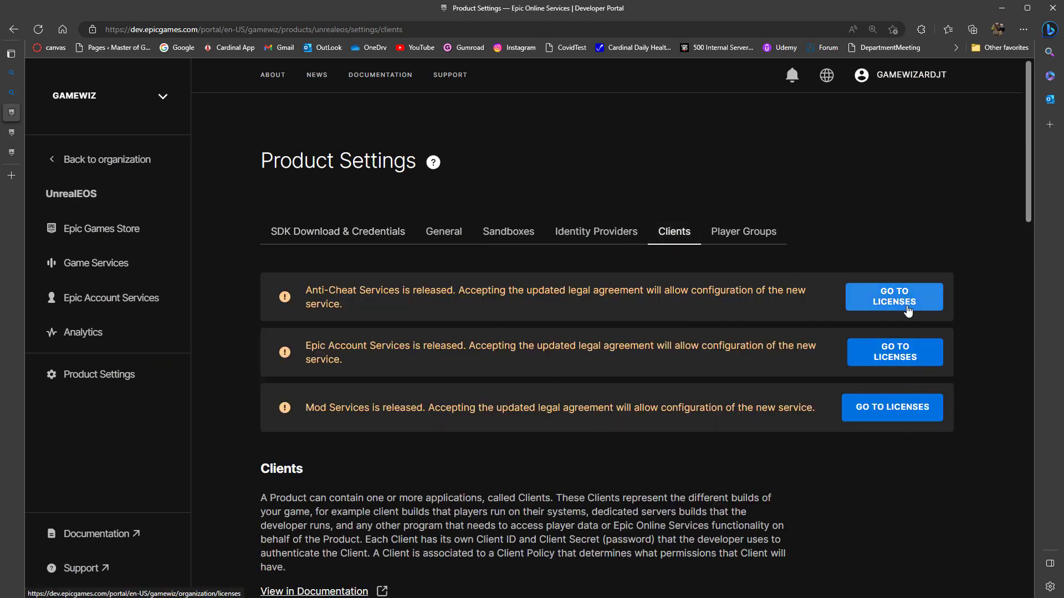
left_click(869, 297)
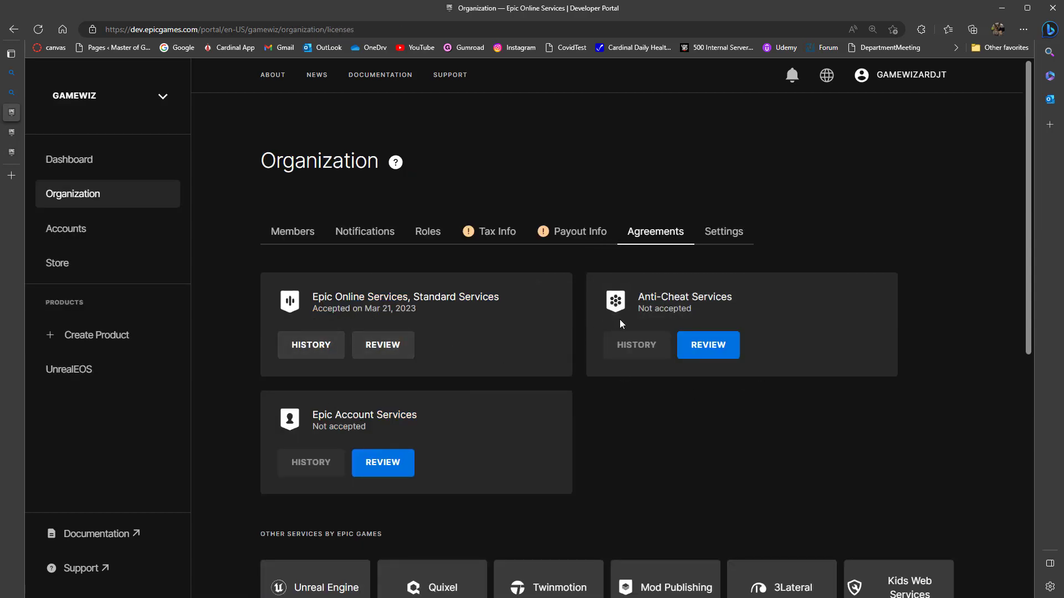
left_click(707, 345)
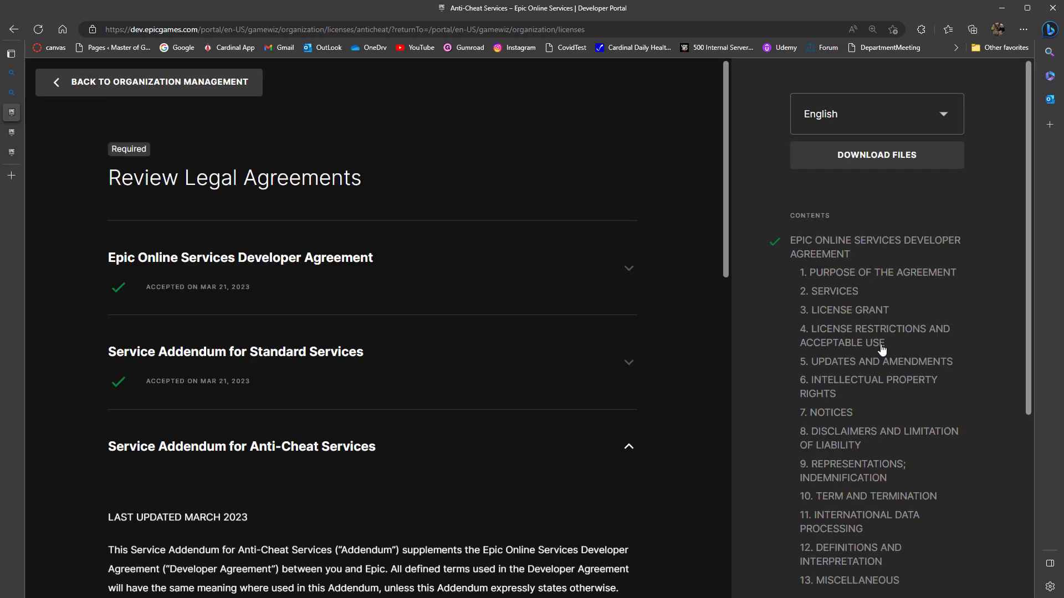
scroll(864, 360, "down", 5)
scroll(589, 468, "down", 10)
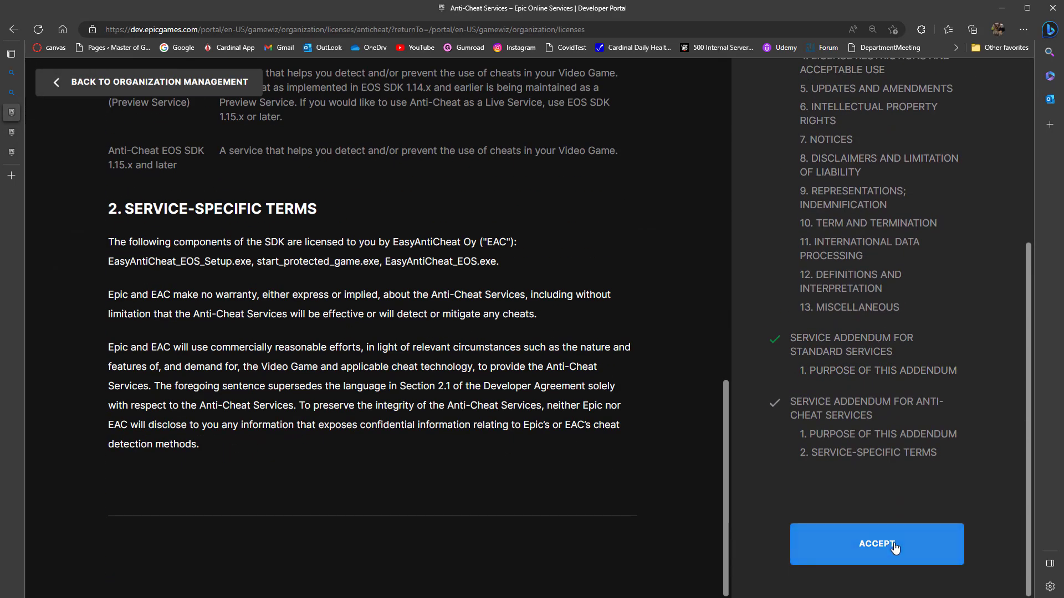
left_click(895, 547)
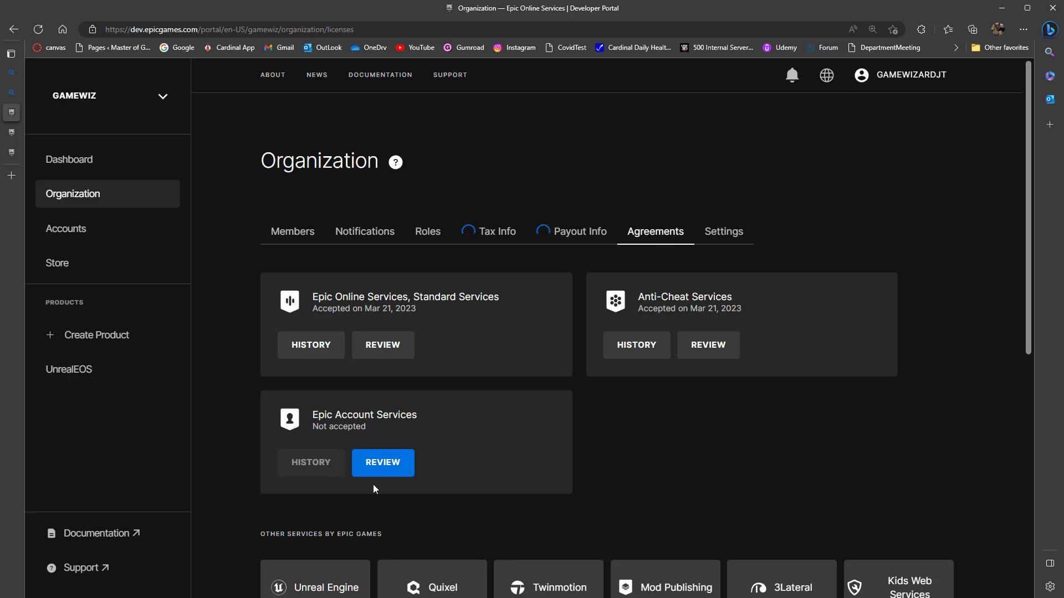
Step: Open the Epic Account Services agreement and read through it
left_click(387, 463)
scroll(581, 407, "down", 20)
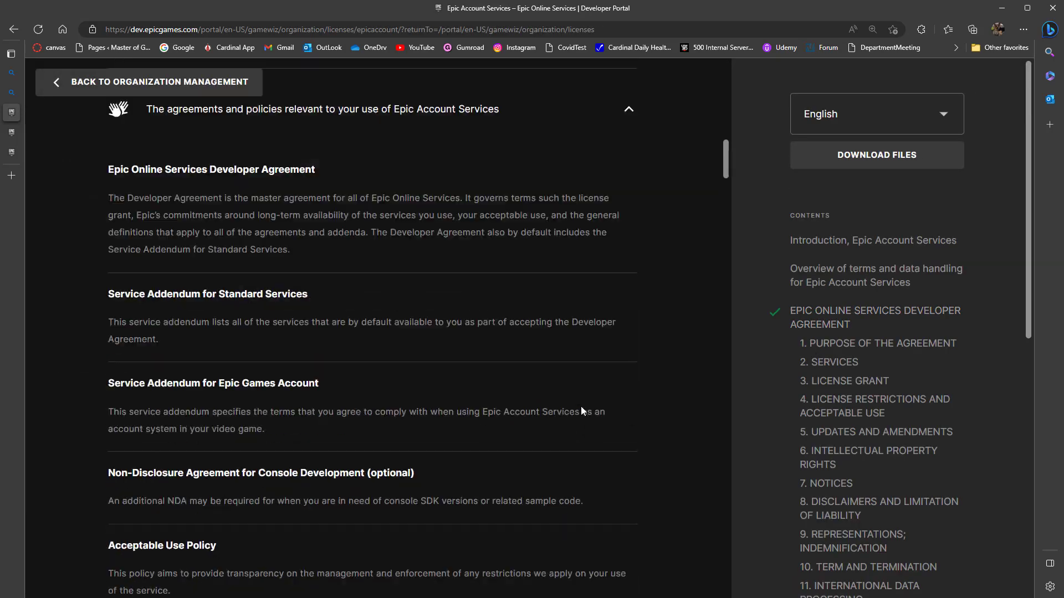
scroll(606, 453, "down", 5)
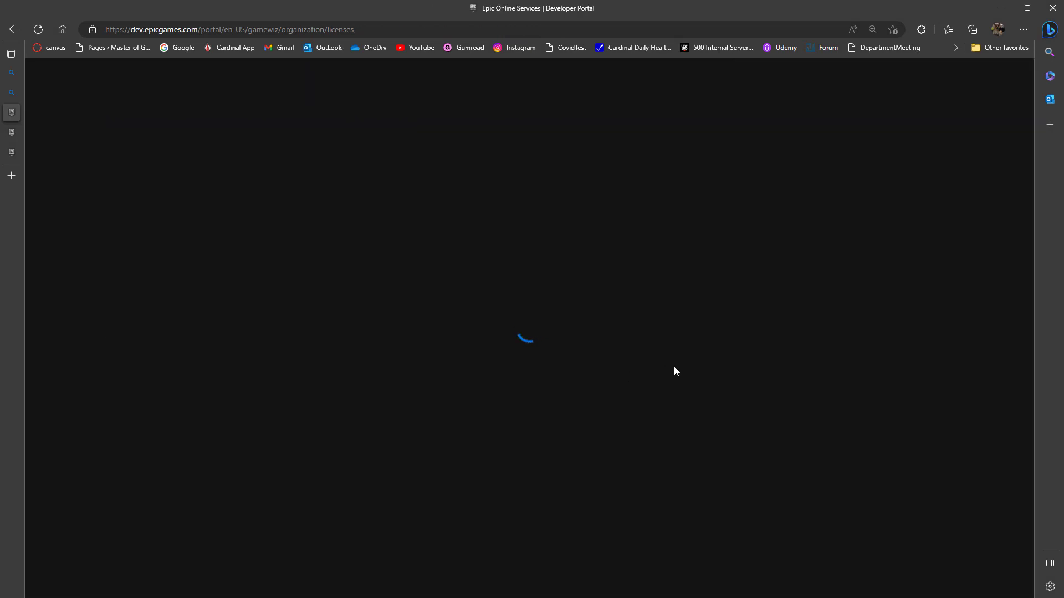
scroll(345, 370, "down", 4)
scroll(700, 280, "up", 3)
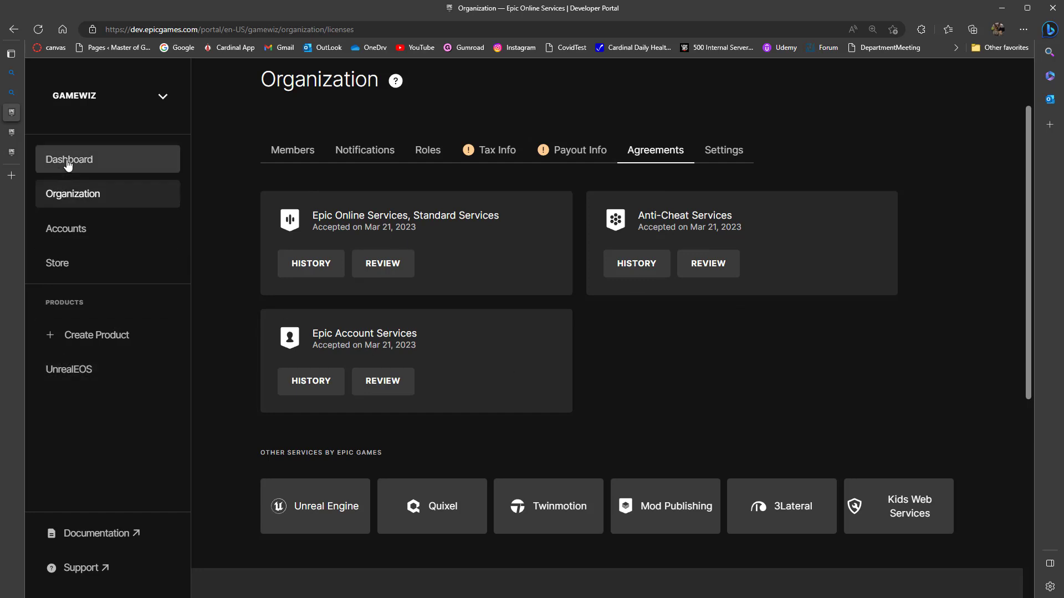
Step: Return to the dashboard and open the UnrealEOS product's Clients settings
left_click(96, 162)
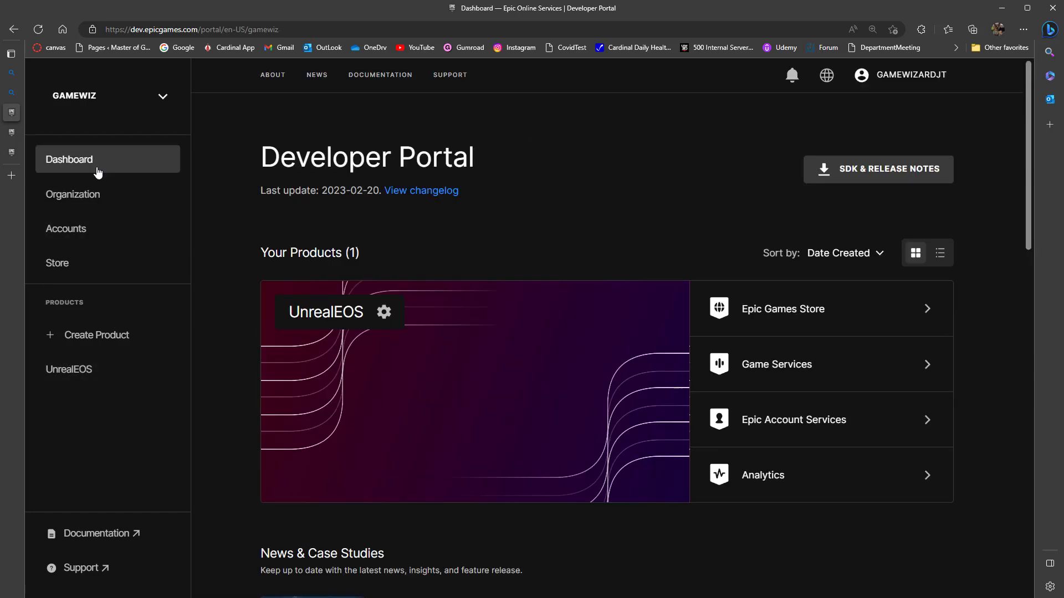
left_click(384, 312)
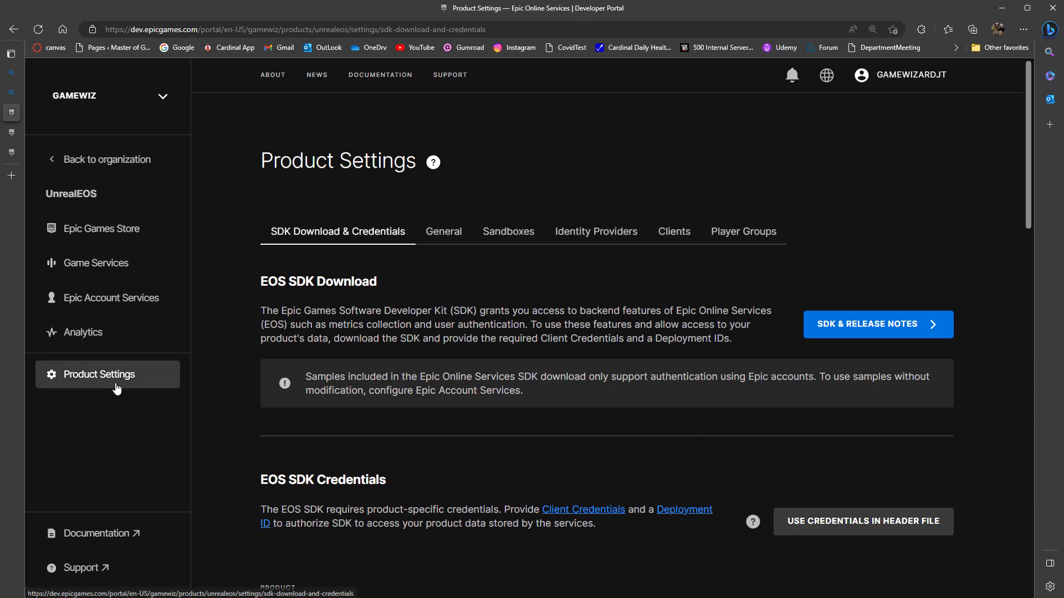
left_click(674, 232)
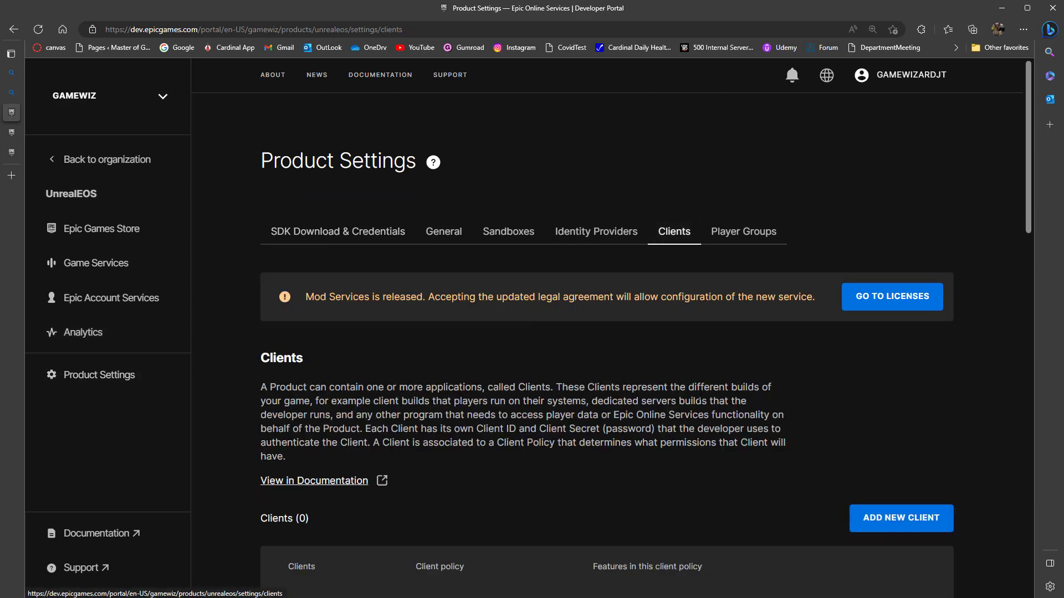
scroll(599, 388, "down", 5)
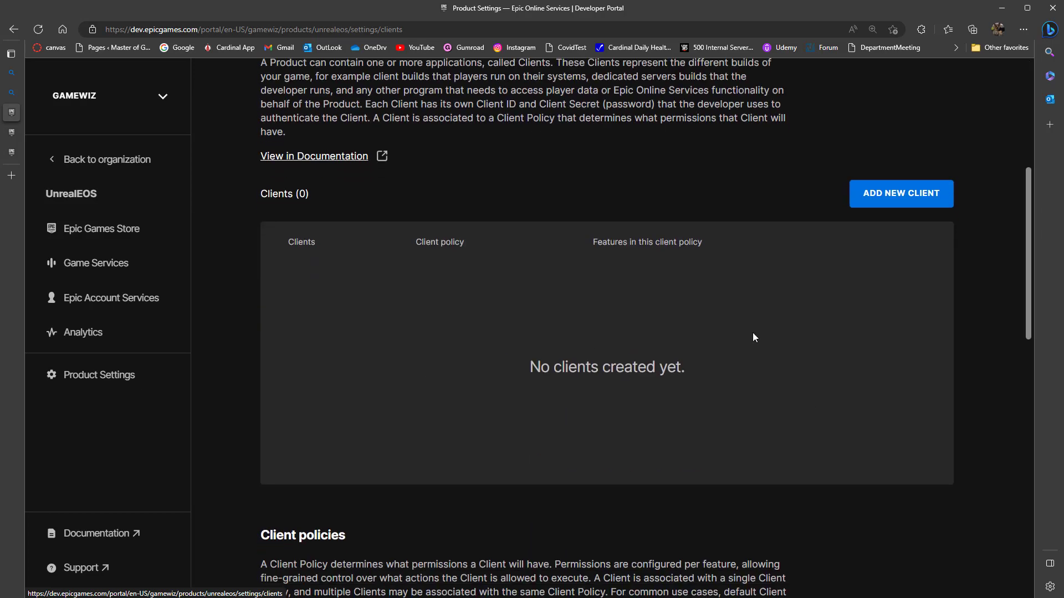
Step: Add a new client named 'EOStest' and start creating a new client policy for it
left_click(915, 202)
left_click(606, 217)
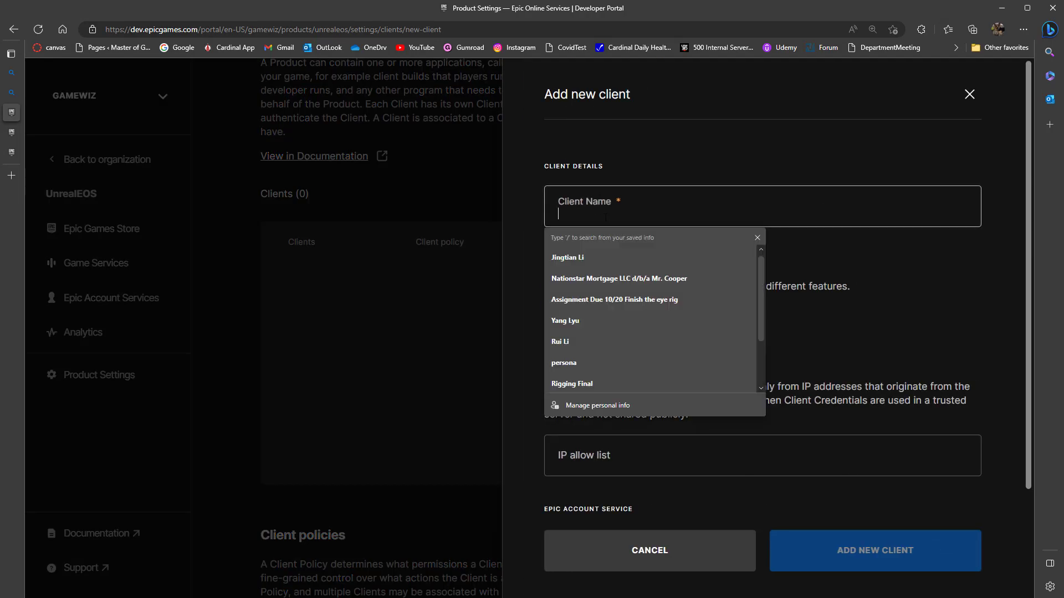
type("EOST")
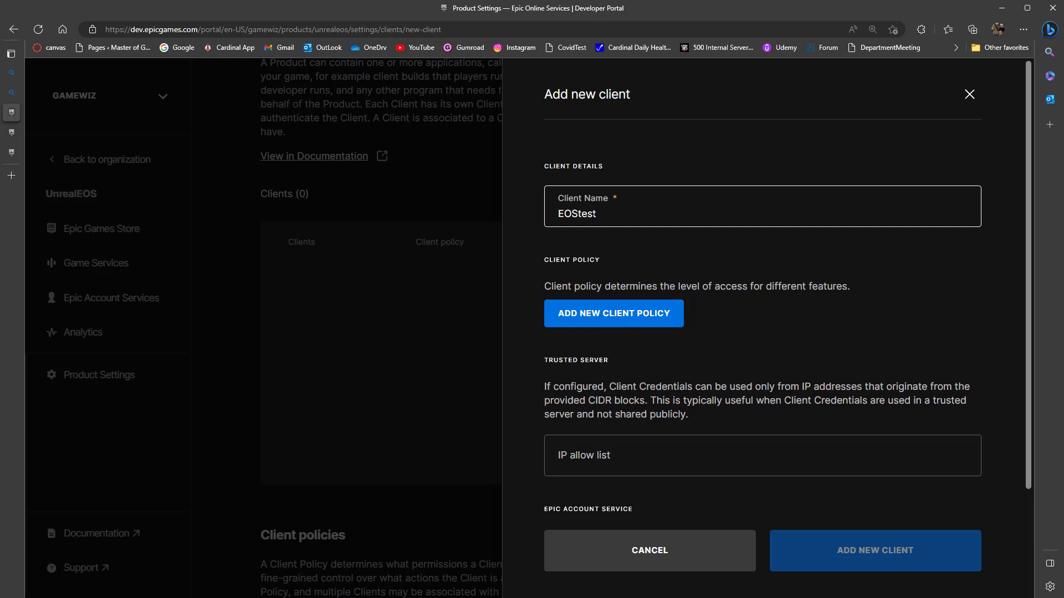
left_click(612, 313)
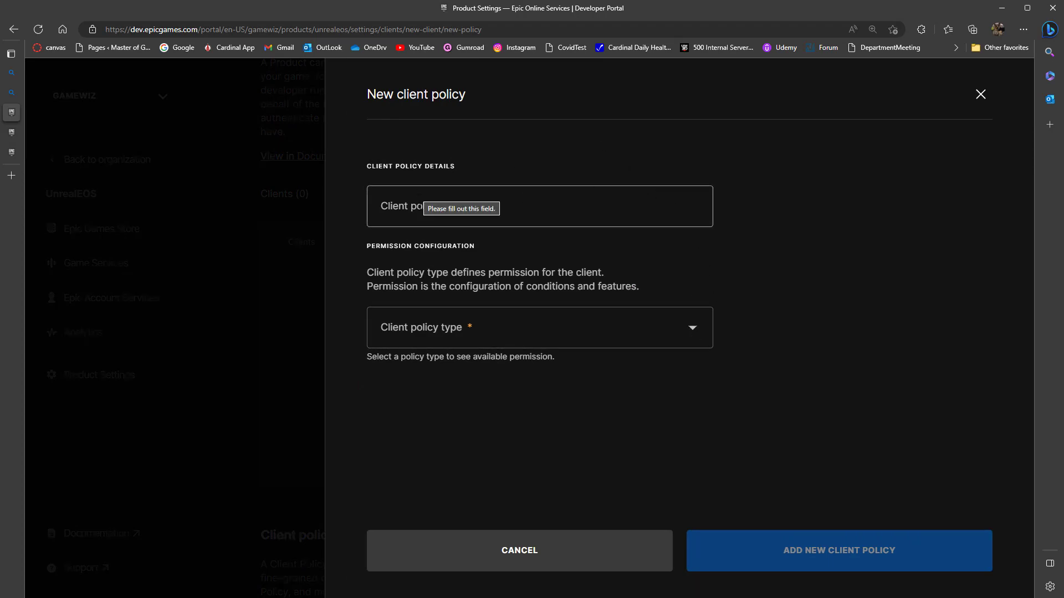
Step: Name the new client policy EOSTestPolicy
left_click(530, 214)
type("eos")
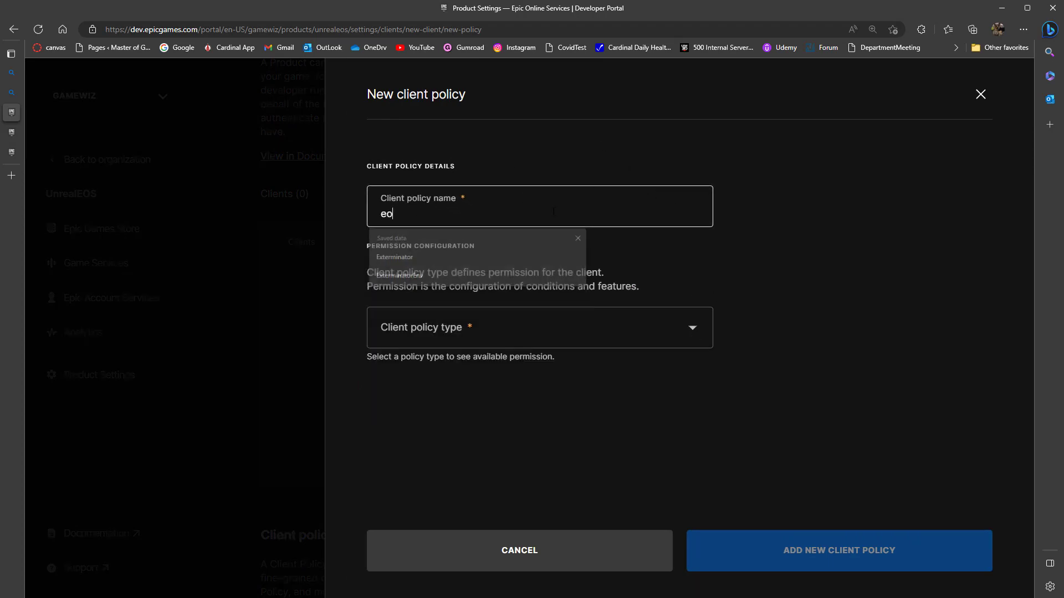
key("BackSpace")
key("BackSpace")
key("BackSpace")
type("O")
key("BackSpace")
type("EOSTestPolicy")
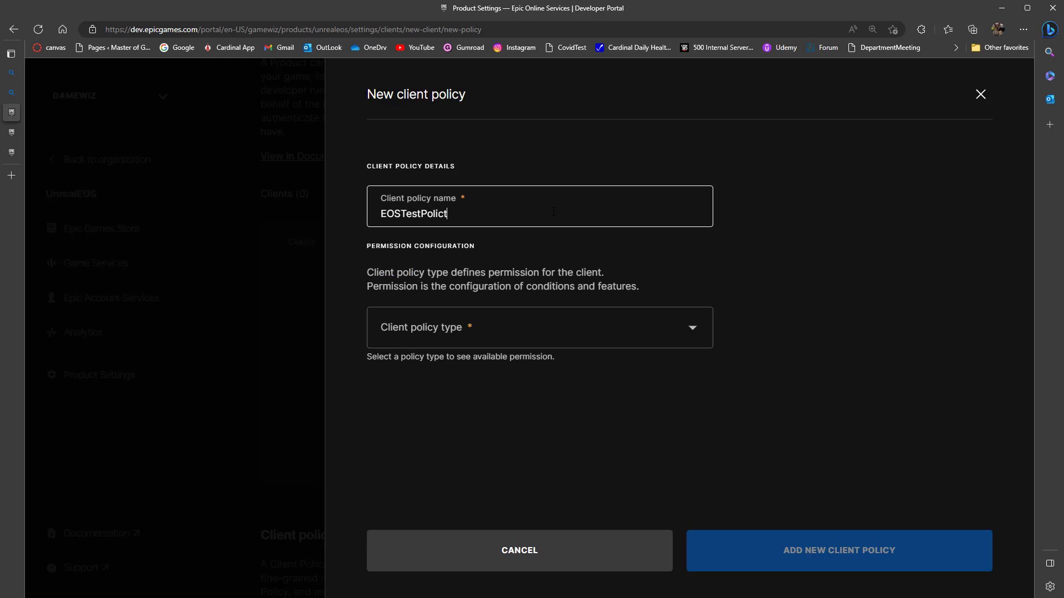
Step: Make it a Custom policy type that requires a logged-in user
left_click(482, 341)
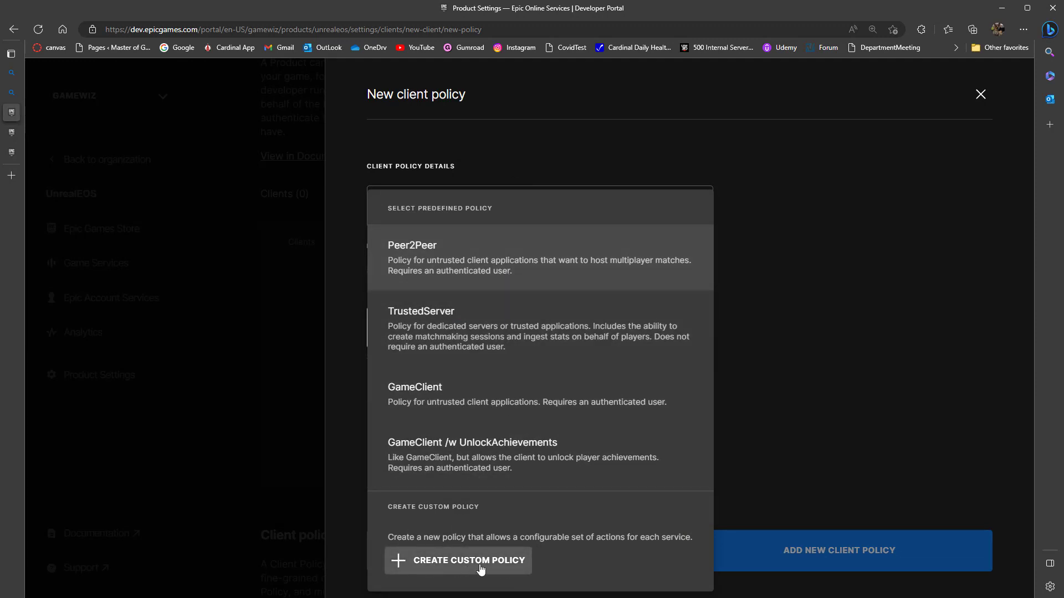
left_click(438, 573)
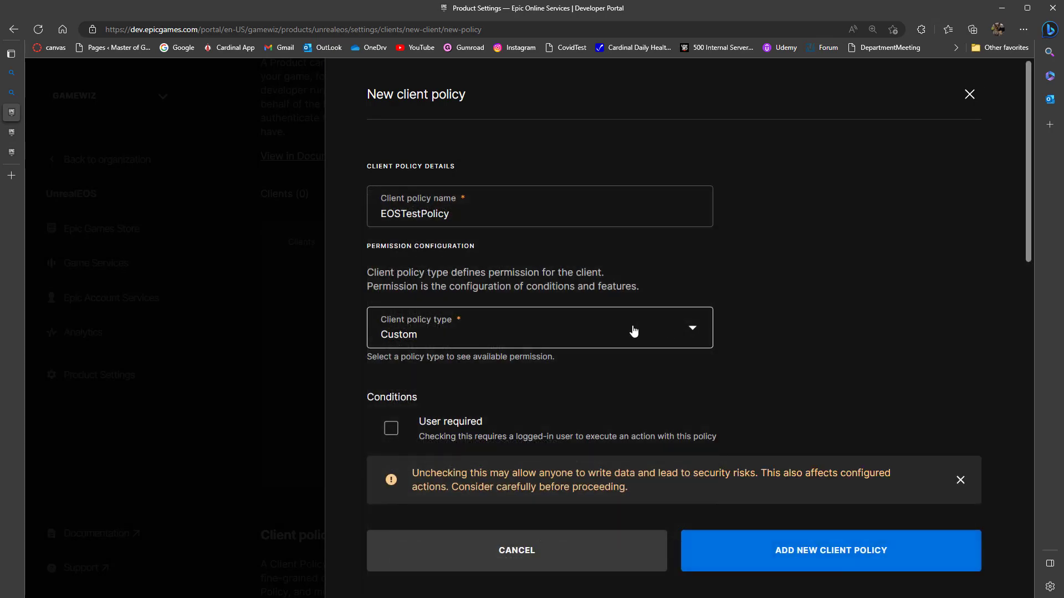
scroll(489, 338, "down", 15)
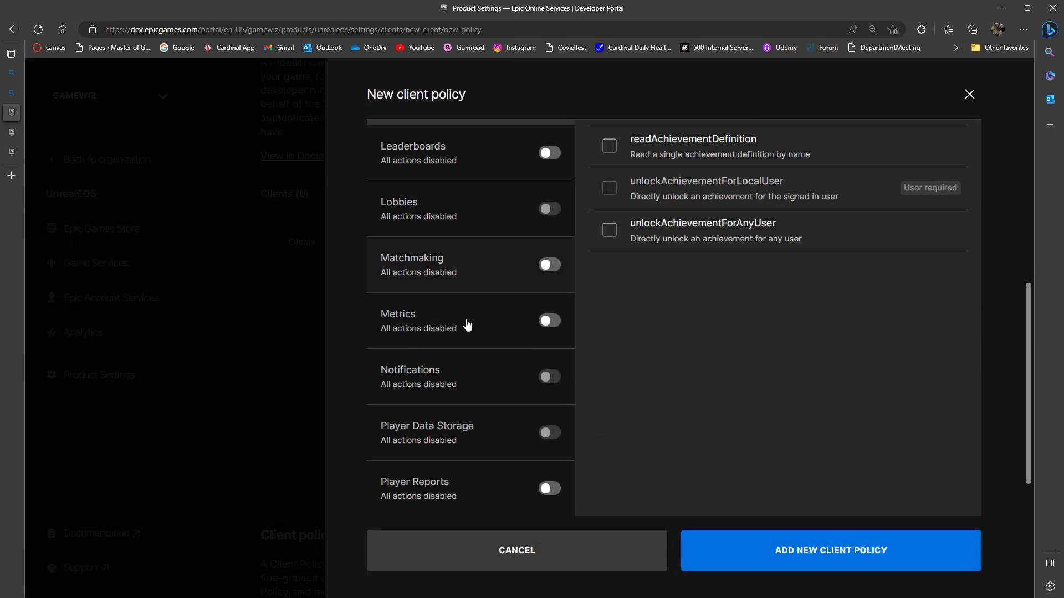
scroll(475, 340, "up", 5)
scroll(476, 340, "up", 10)
scroll(440, 334, "down", 2)
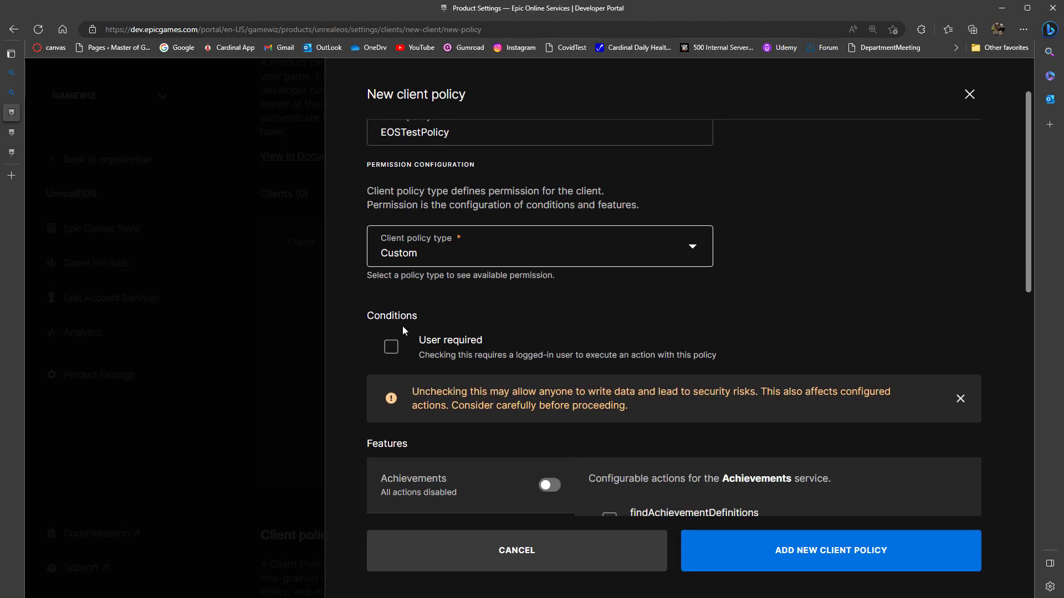
left_click(392, 348)
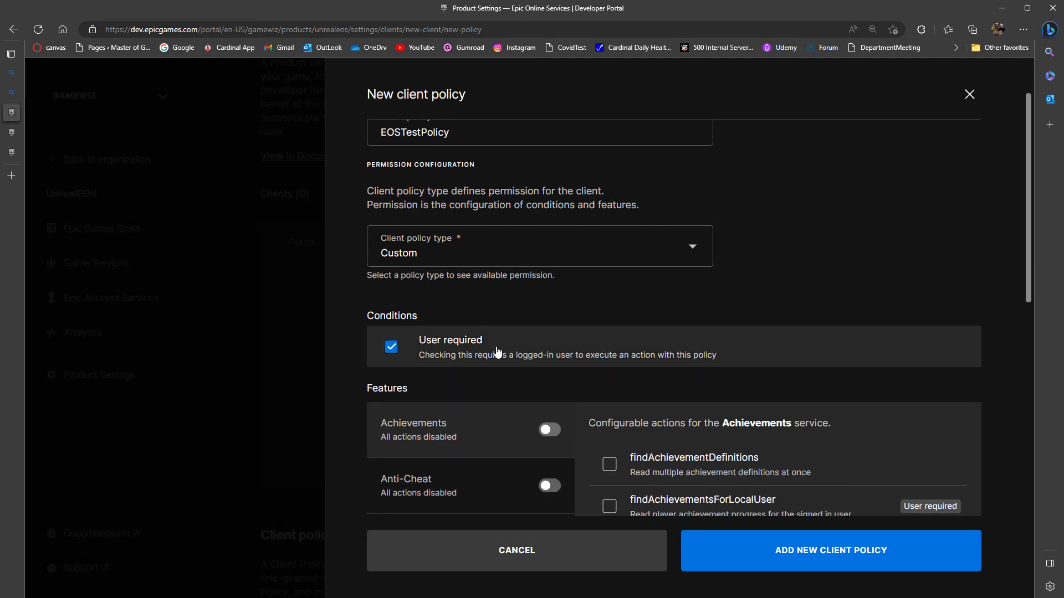
Step: Enable Achievements with all six find, read and unlock actions
scroll(605, 366, "down", 10)
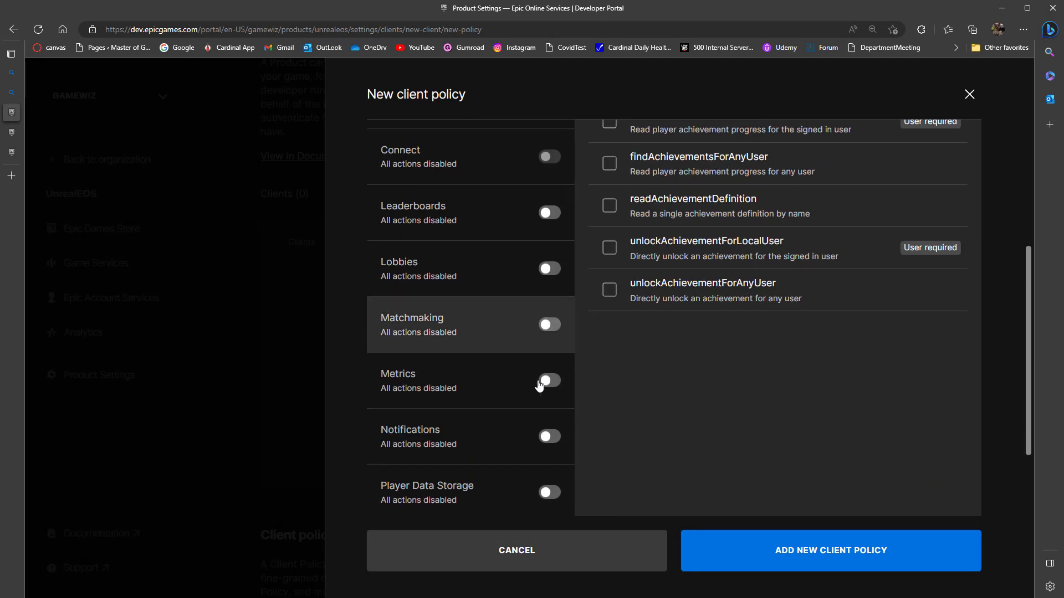
scroll(510, 430, "up", 10)
scroll(549, 388, "down", 3)
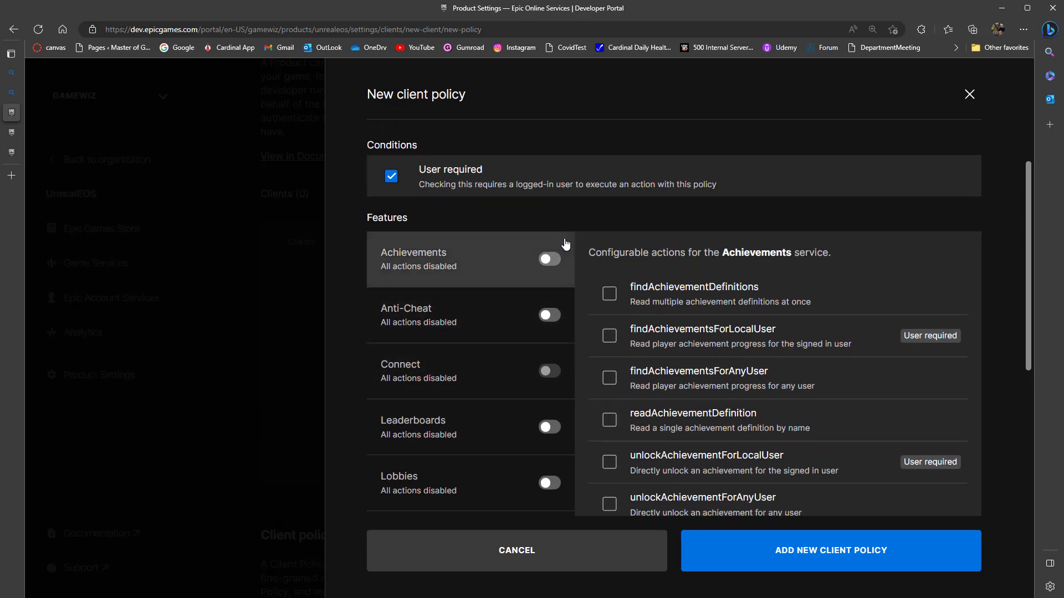
left_click(550, 260)
left_click(607, 350)
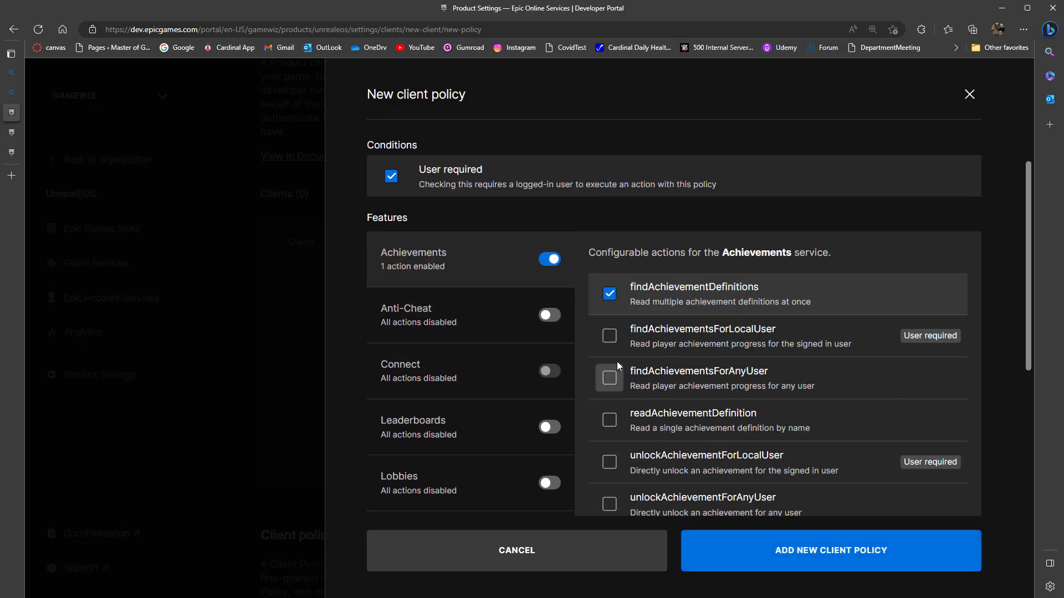
left_click(609, 339)
left_click(609, 379)
left_click(609, 421)
scroll(604, 438, "down", 5)
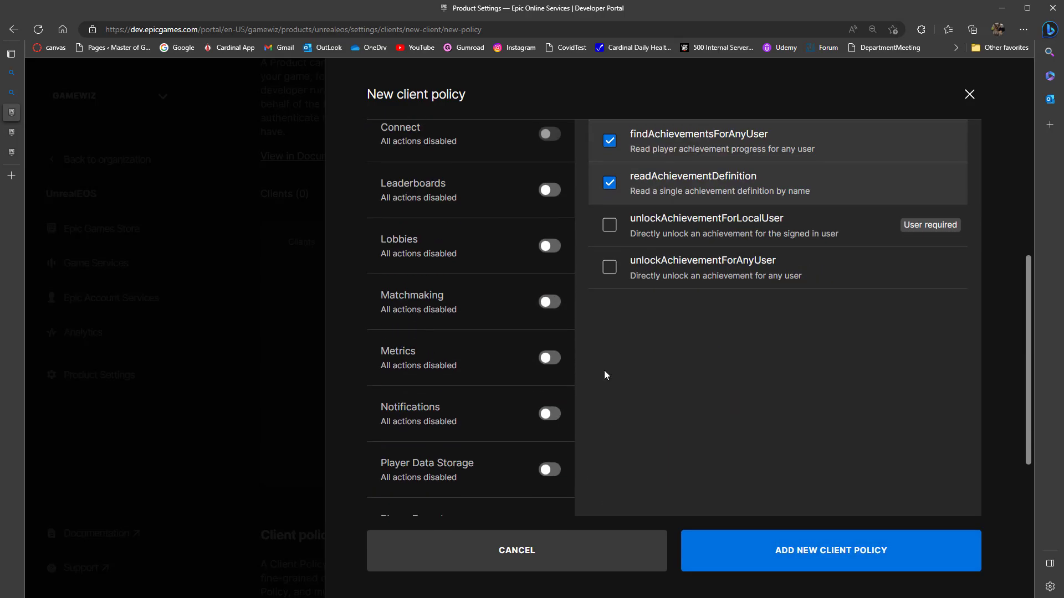
left_click(609, 215)
left_click(609, 261)
scroll(610, 266, "up", 5)
Step: Enable Anti-Cheat authenticateForLocalUser and authenticateForAnyUser, then review the Connect actions
left_click(560, 331)
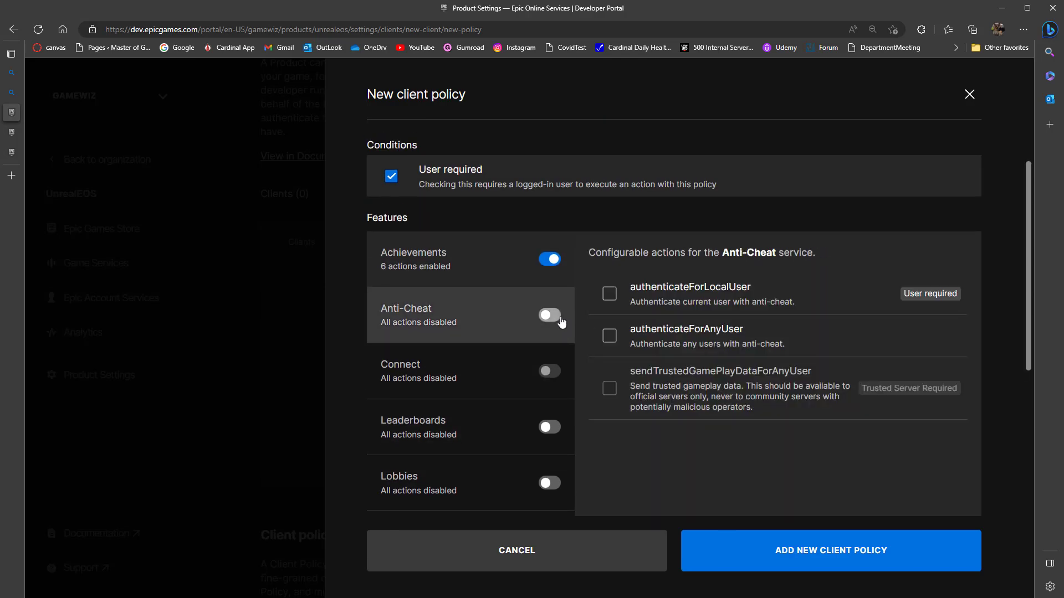
left_click(610, 294)
left_click(610, 336)
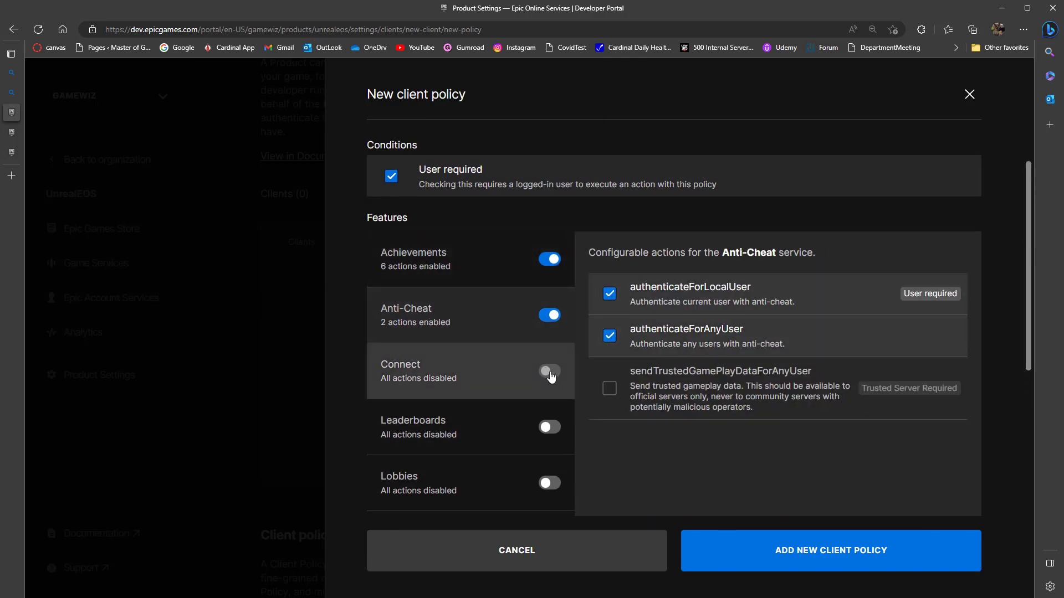
left_click(548, 371)
left_click(492, 298)
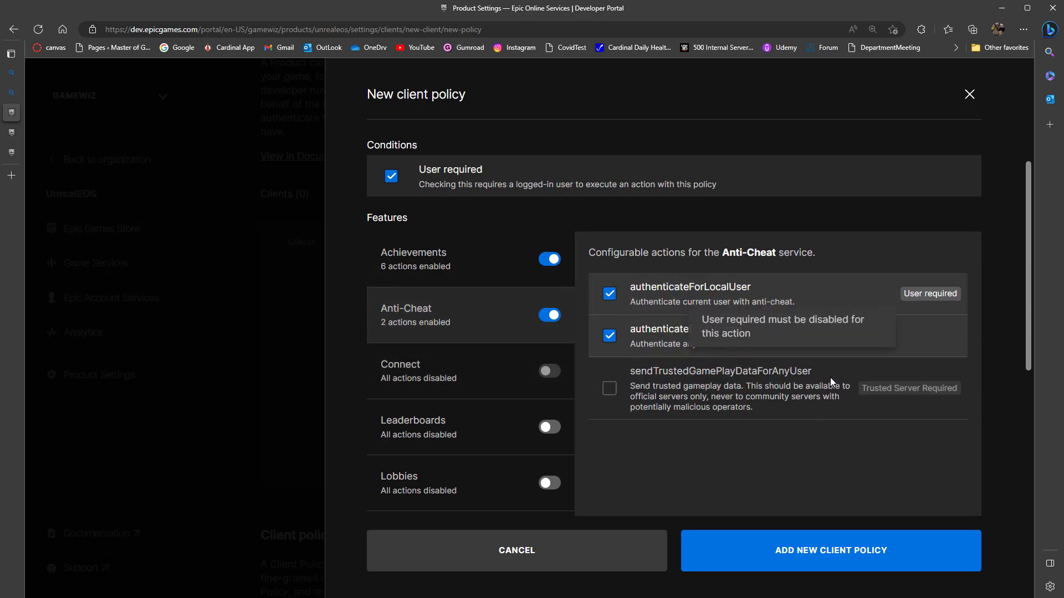
scroll(518, 349, "down", 5)
scroll(542, 361, "up", 10)
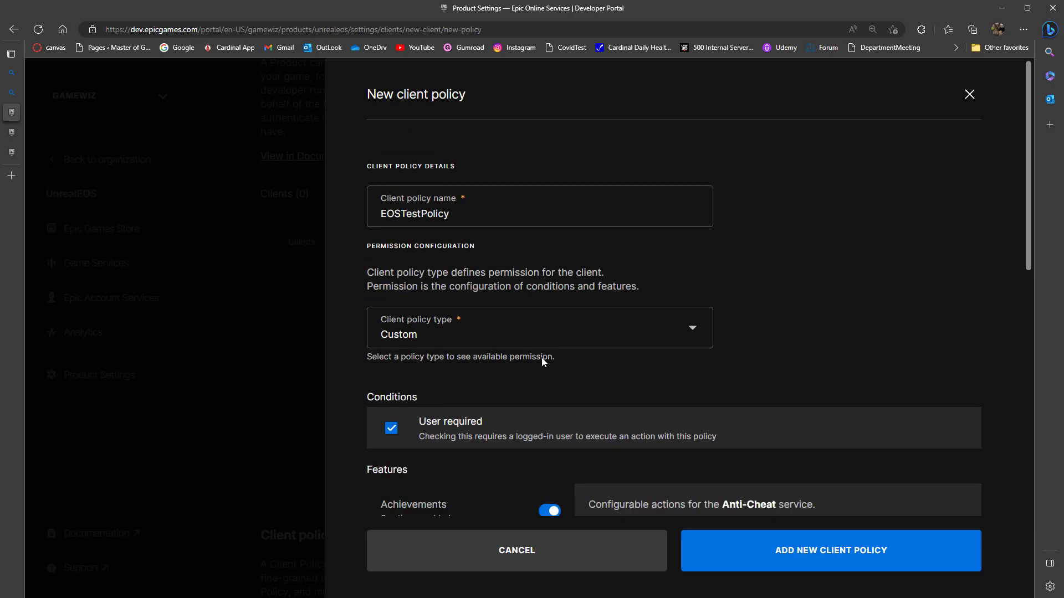
scroll(979, 110, "down", 3)
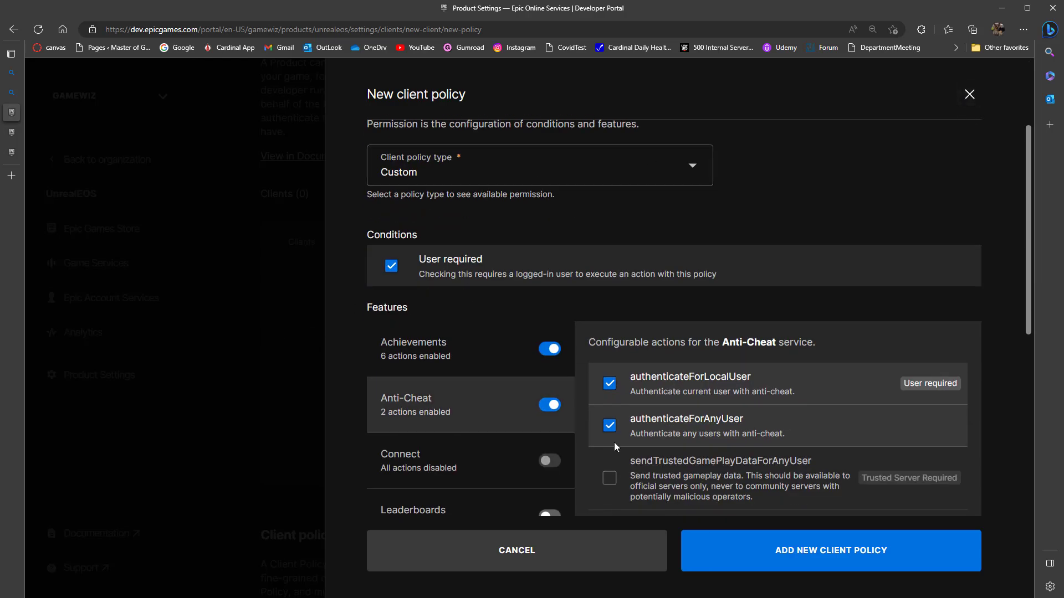
scroll(472, 345, "down", 3)
scroll(472, 345, "down", 1)
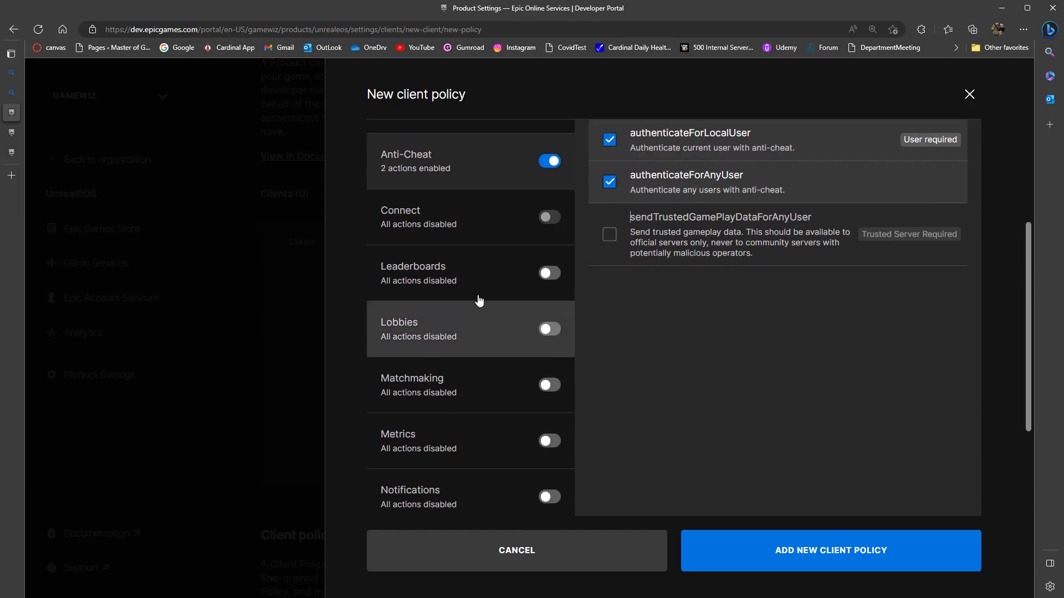
scroll(478, 299, "up", 3)
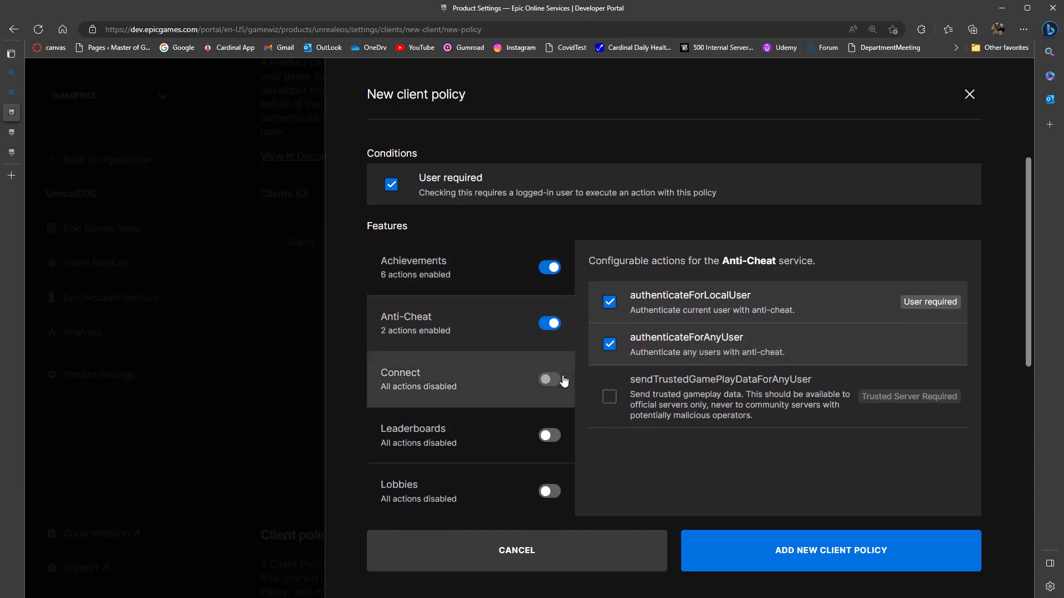
left_click(558, 381)
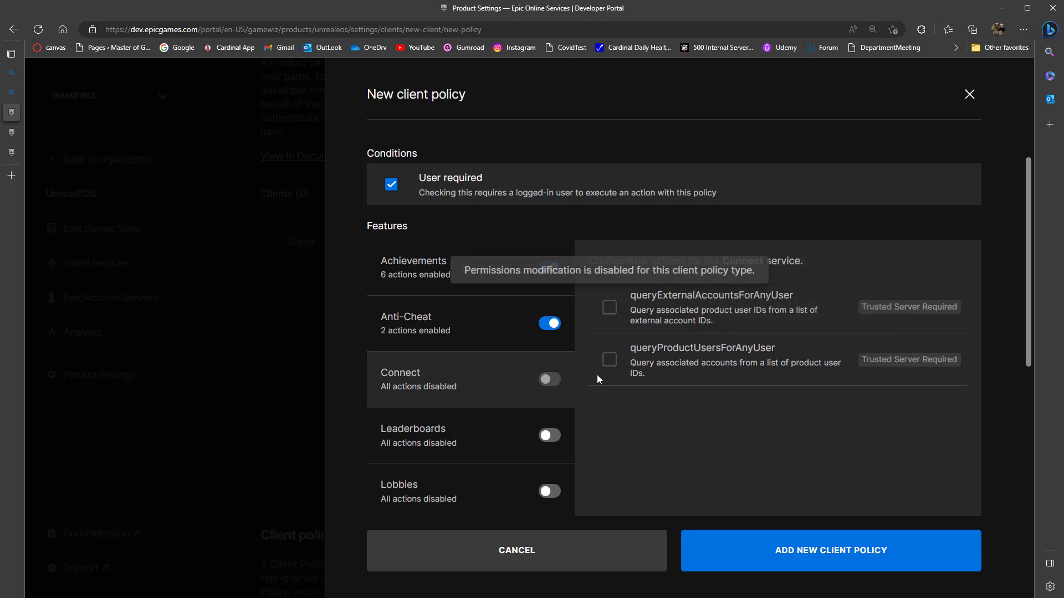
scroll(550, 386, "down", 1)
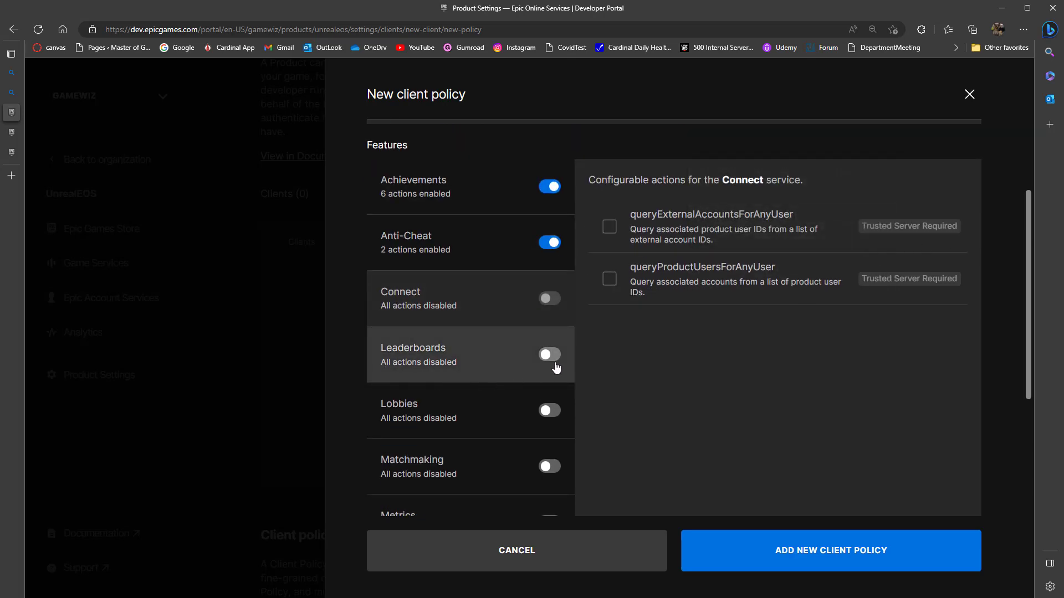
Step: Enable Leaderboards (2 actions) and Lobbies with connect, findLobbies, readLobby, findLobbiesByUserId, findInvitesByUserId
left_click(558, 358)
left_click(609, 278)
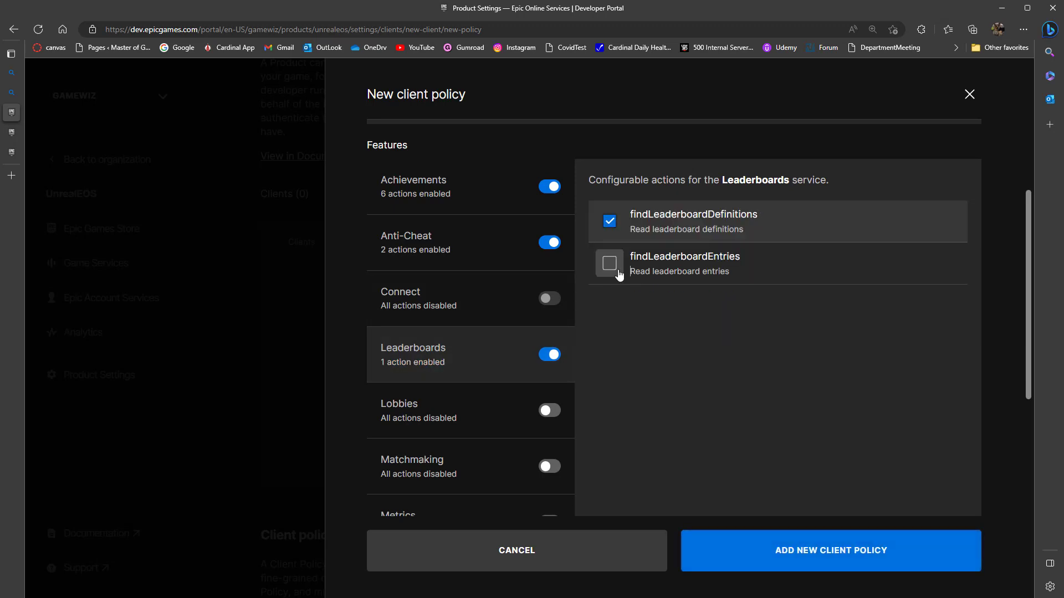
left_click(610, 265)
left_click(550, 411)
left_click(609, 221)
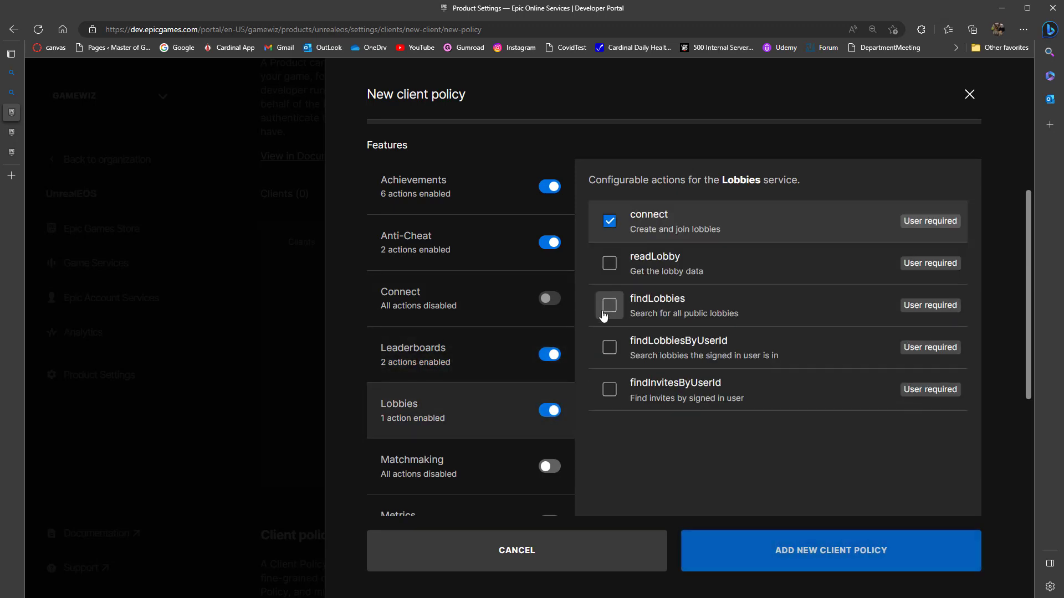
left_click(610, 305)
left_click(610, 263)
left_click(610, 347)
left_click(609, 390)
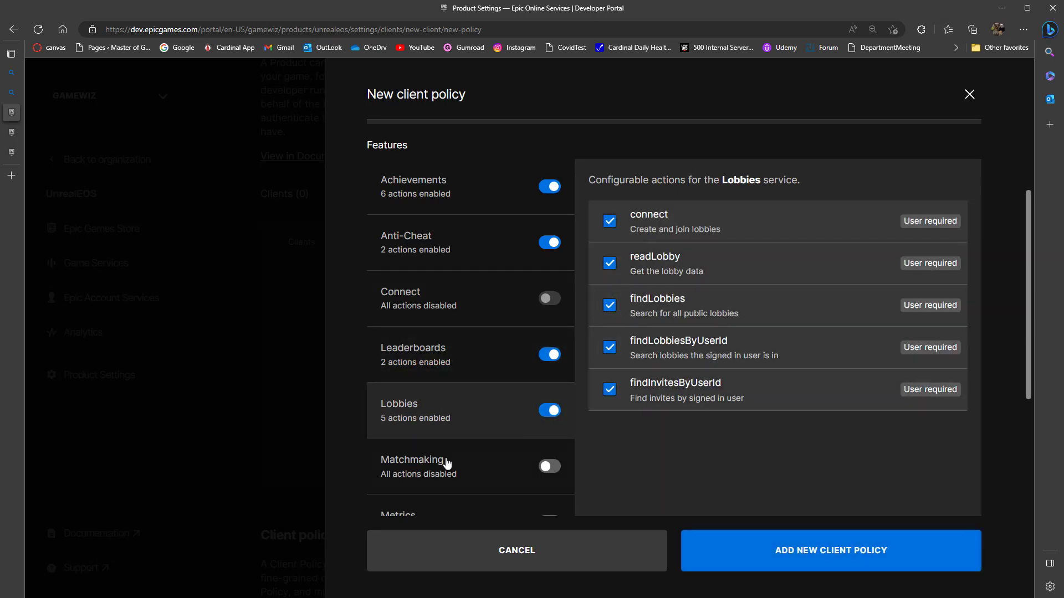
Step: Enable Matchmaking with all ten actions, from findSessions and sendInvite to createSession and readSession
scroll(498, 432, "down", 2)
left_click(550, 385)
left_click(610, 195)
left_click(609, 223)
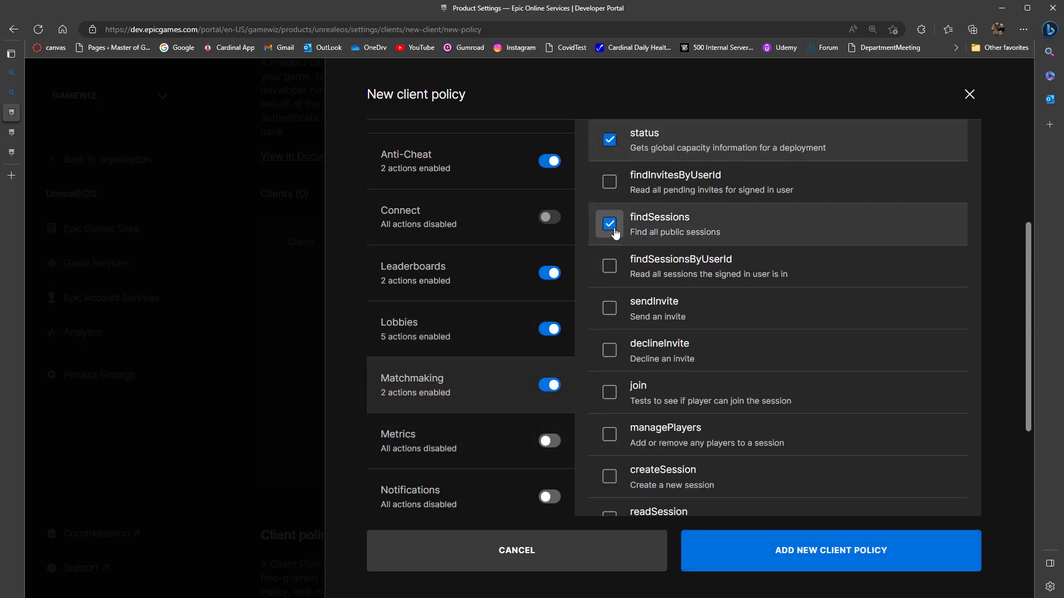
left_click(610, 182)
left_click(609, 266)
left_click(610, 308)
left_click(610, 350)
left_click(609, 392)
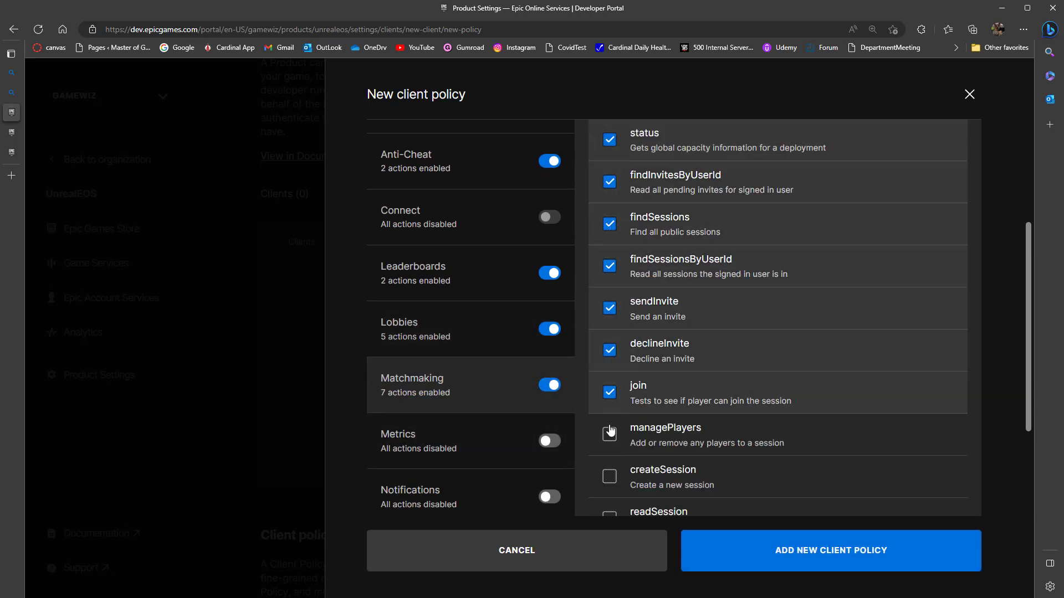
left_click(610, 435)
left_click(609, 476)
scroll(615, 438, "down", 2)
left_click(610, 435)
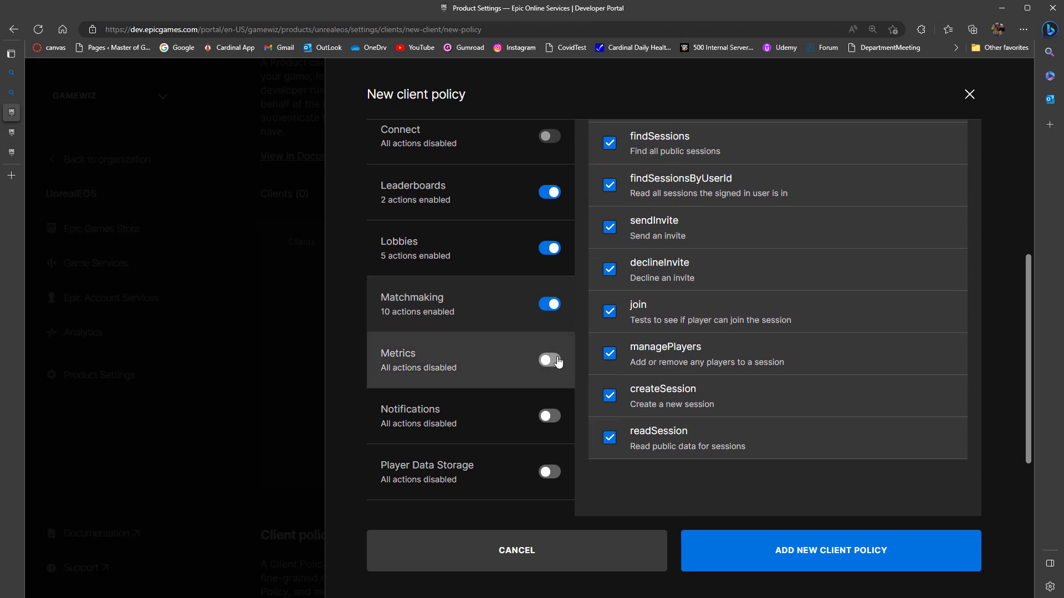
left_click(554, 361)
Step: Turn on Metrics and Notifications with sendCustomInviteToAnyUser and sendRequestToJoinToAnyUser
left_click(550, 360)
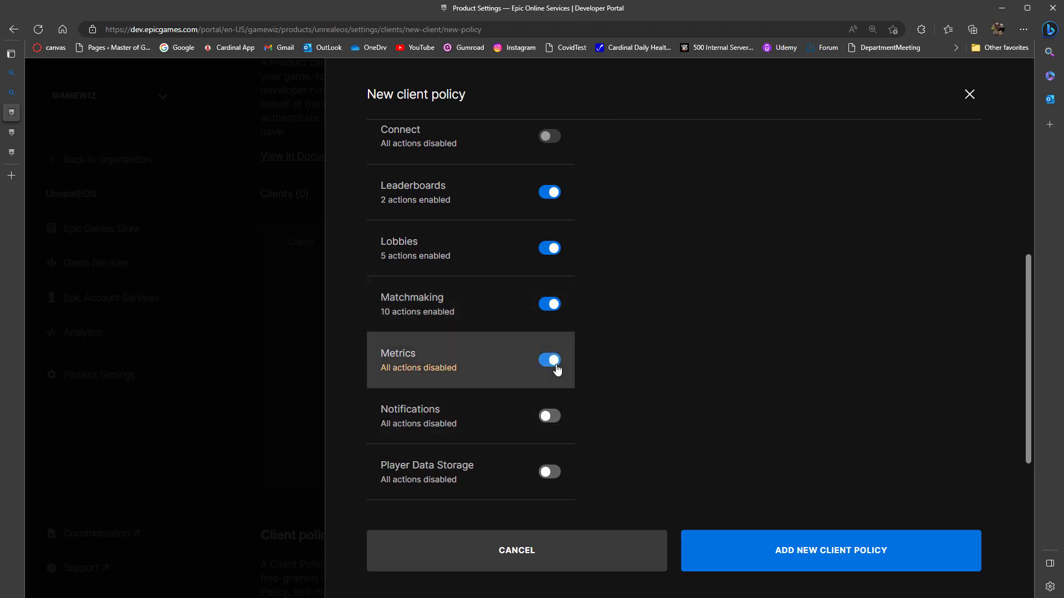
scroll(616, 398, "down", 5)
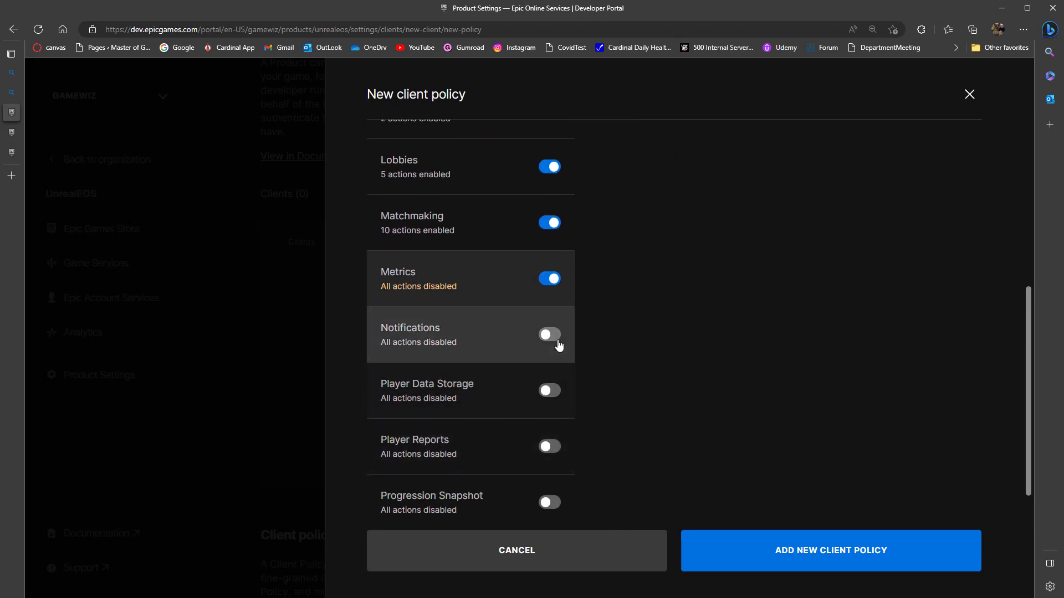
left_click(554, 336)
left_click(609, 197)
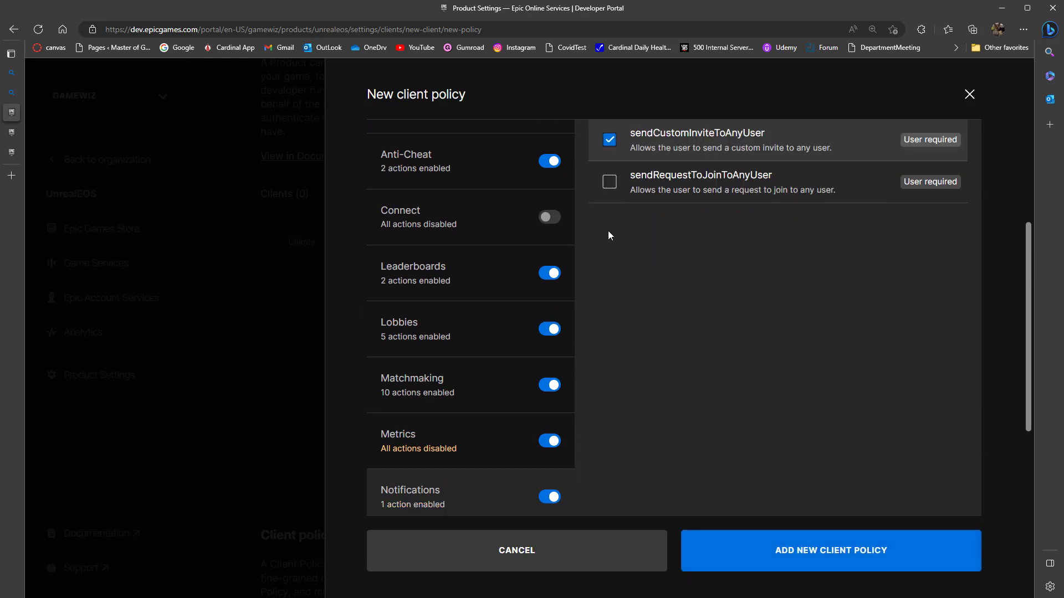
left_click(610, 238)
Step: Enable Player Data Storage (access, delete, copy) and Player Reports (send and find for local user)
scroll(550, 404, "down", 4)
left_click(554, 309)
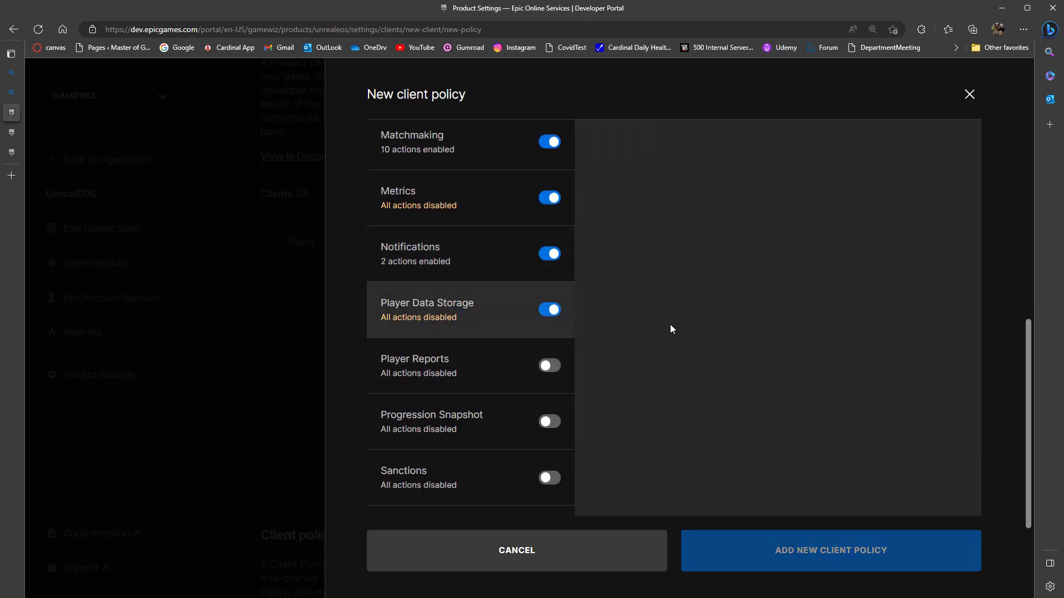
left_click(609, 198)
left_click(609, 183)
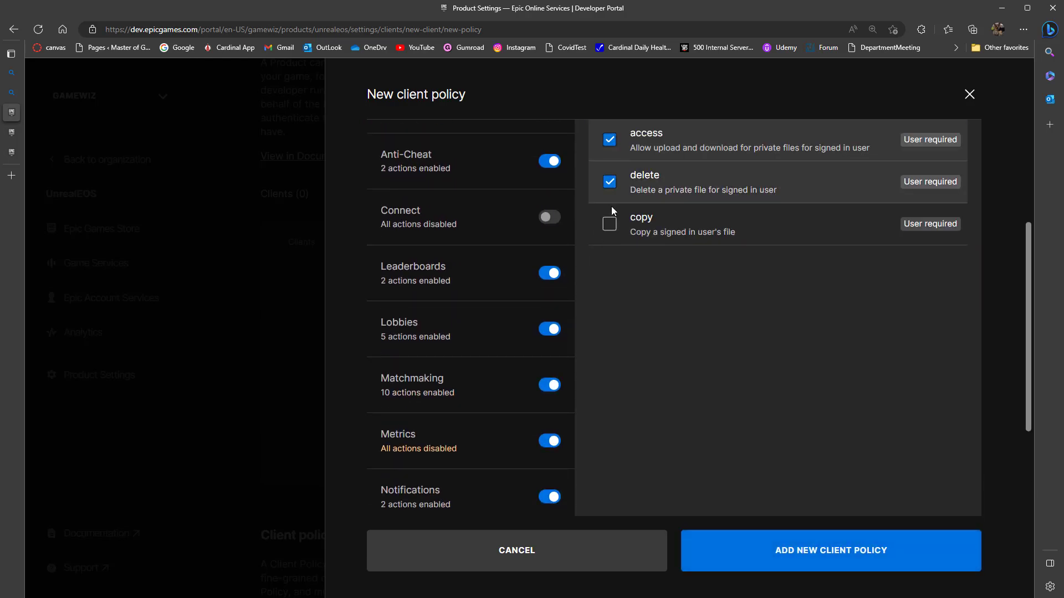
left_click(610, 224)
scroll(506, 346, "down", 3)
left_click(549, 447)
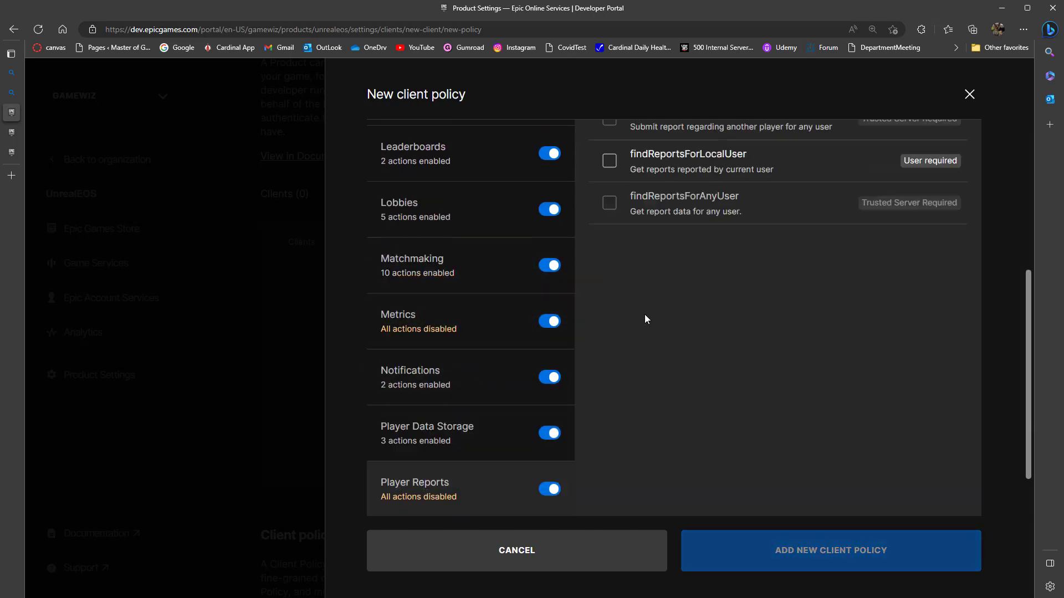
left_click(609, 196)
left_click(609, 223)
Step: Enable Progression Snapshot delete/post actions and Sanctions with five find and appeal actions
scroll(522, 413, "down", 3)
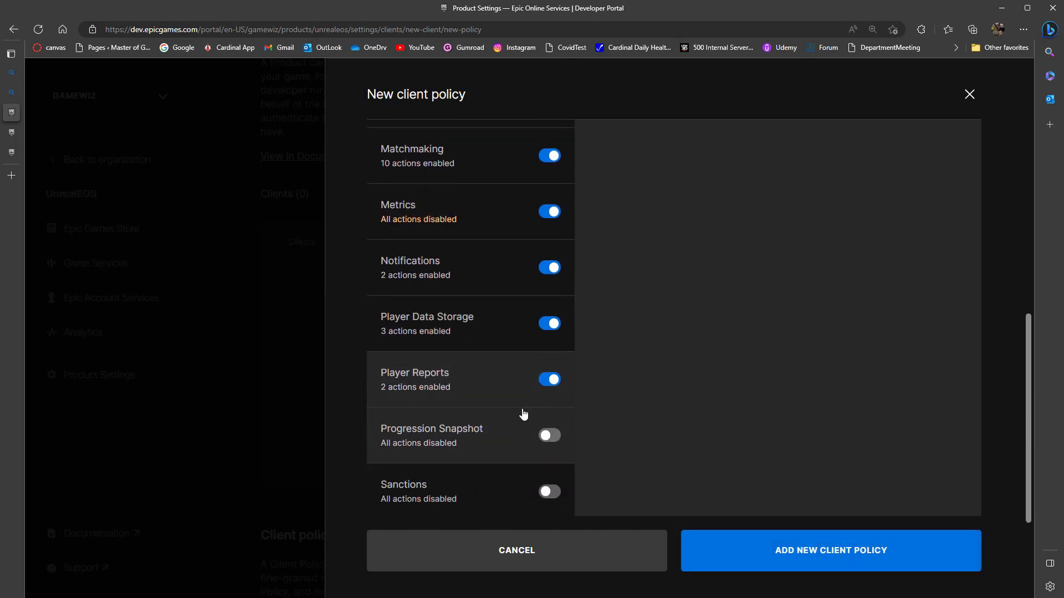
left_click(552, 422)
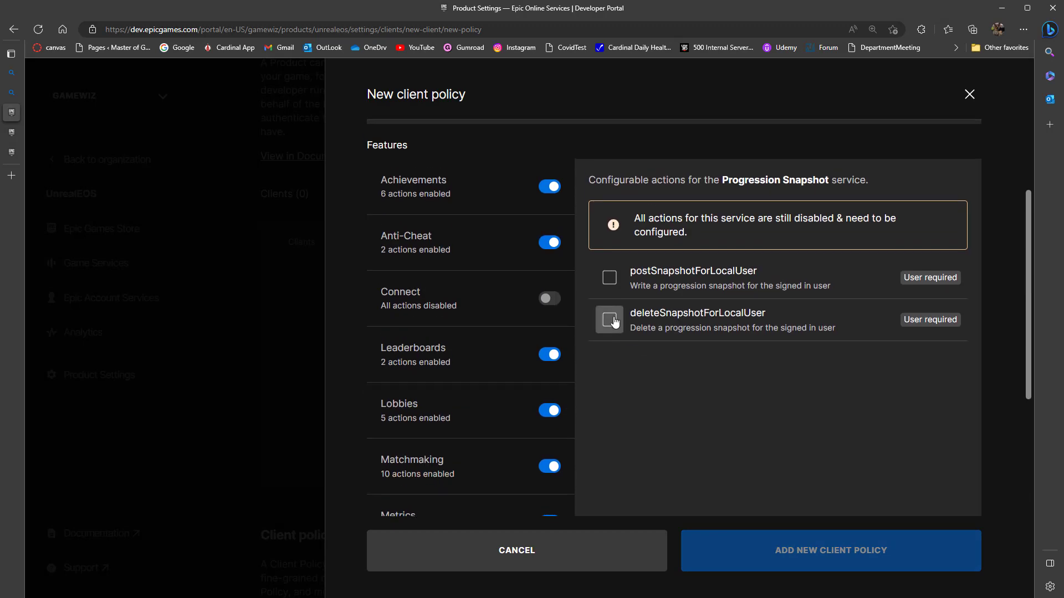
left_click(610, 317)
left_click(610, 222)
scroll(542, 387, "down", 3)
scroll(526, 395, "down", 2)
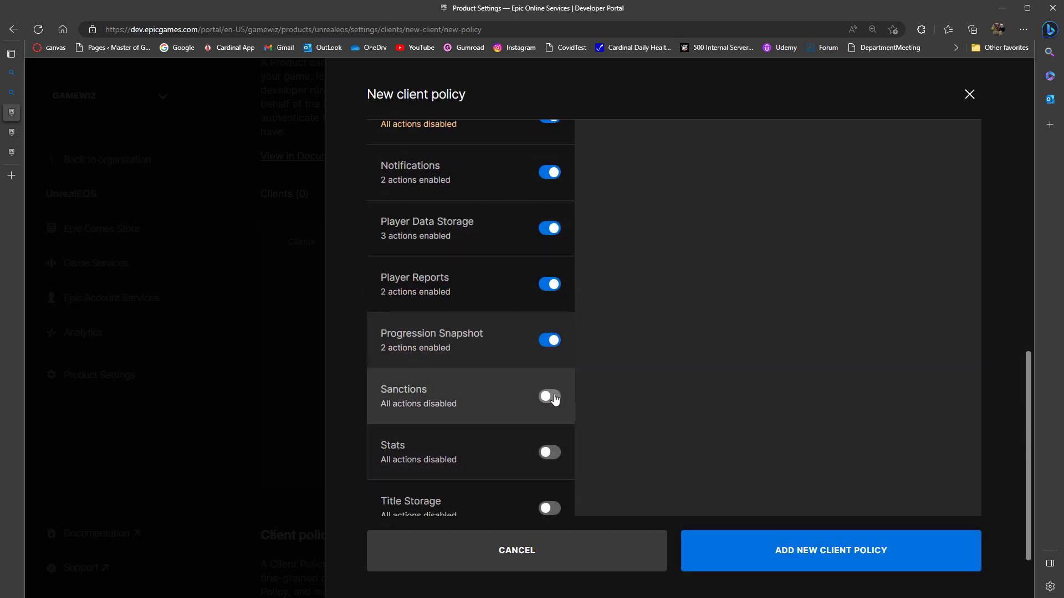
left_click(550, 398)
left_click(610, 222)
left_click(610, 182)
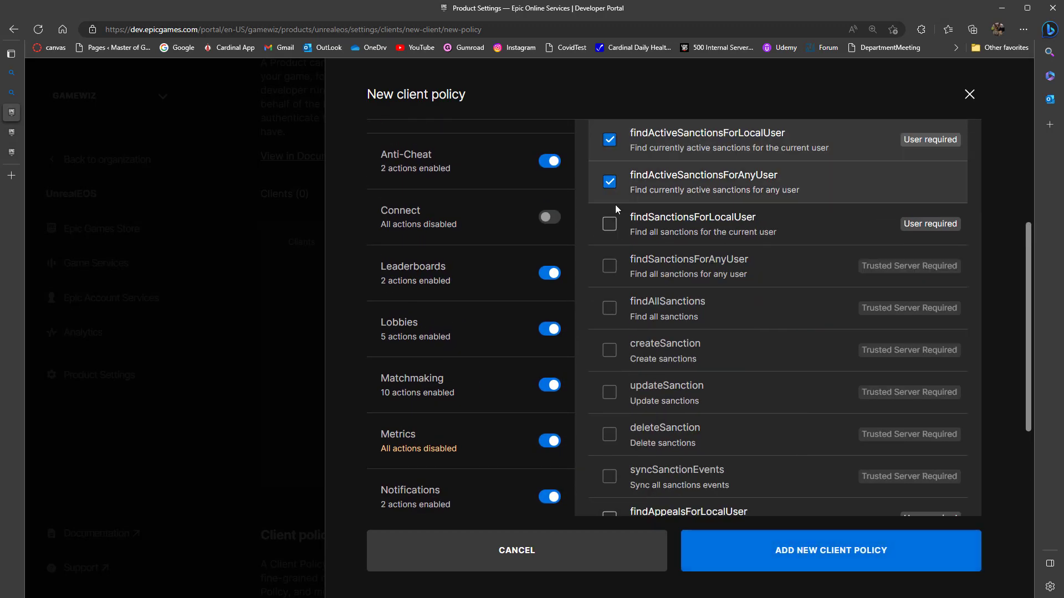
left_click(610, 224)
scroll(604, 266, "down", 4)
left_click(609, 276)
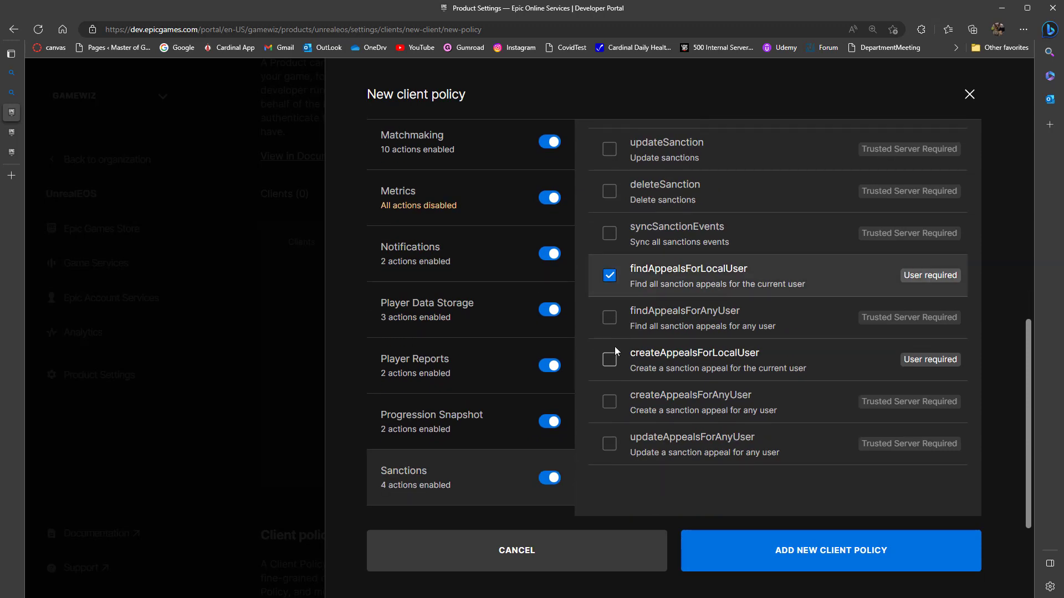
left_click(609, 359)
Step: Enable Stats with all six find, read and ingest actions
scroll(556, 387, "down", 2)
left_click(550, 453)
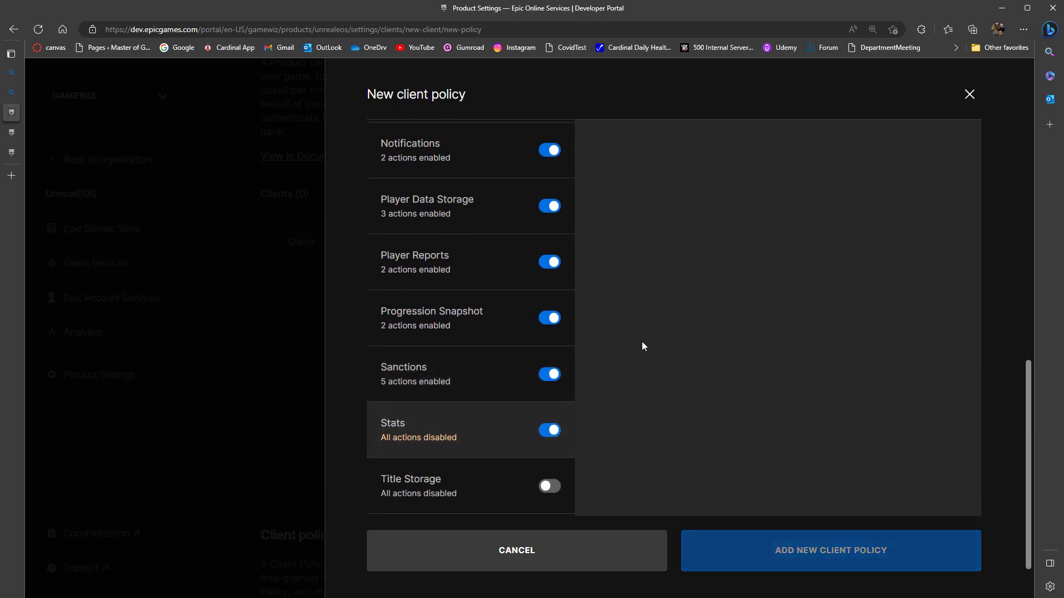
scroll(640, 327, "up", 6)
left_click(609, 257)
scroll(610, 256, "down", 2)
left_click(609, 182)
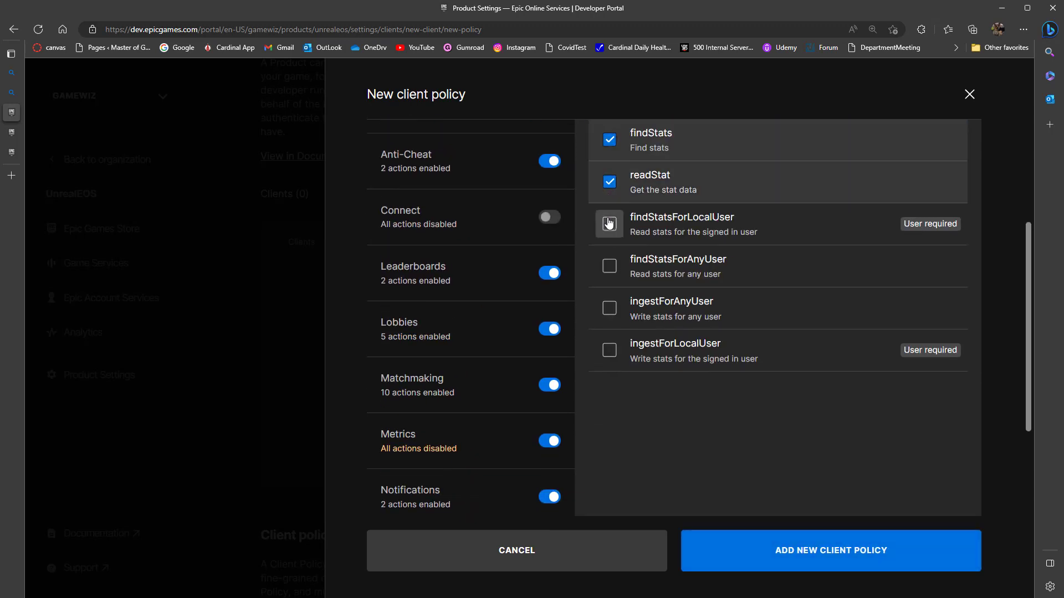
left_click(609, 224)
left_click(610, 266)
left_click(609, 308)
left_click(609, 350)
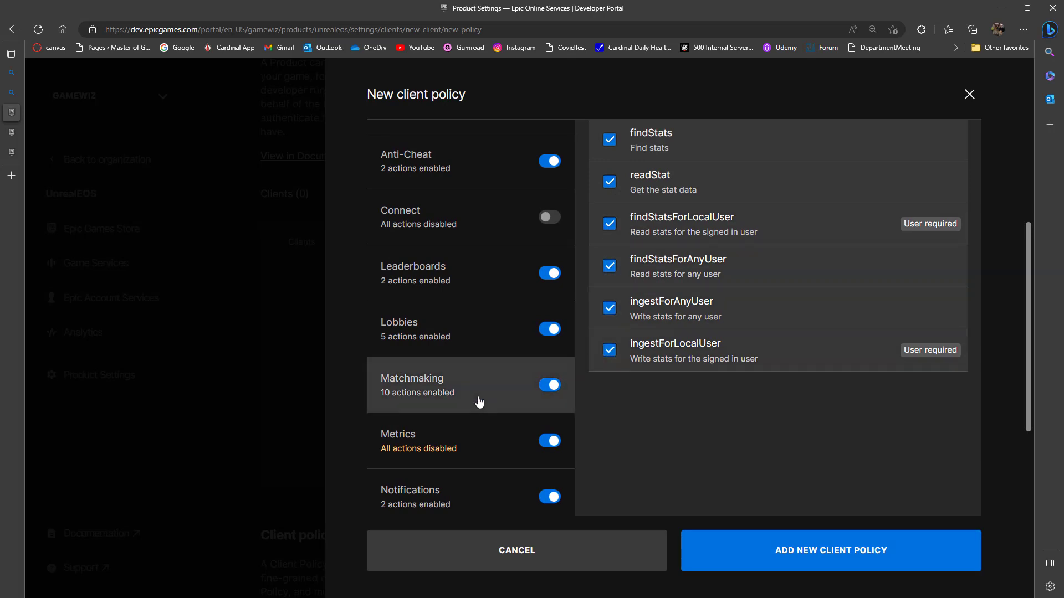
Step: Enable Title Storage list and access actions, and Voice with createLobbyConference
scroll(477, 404, "down", 7)
left_click(571, 413)
scroll(613, 344, "up", 9)
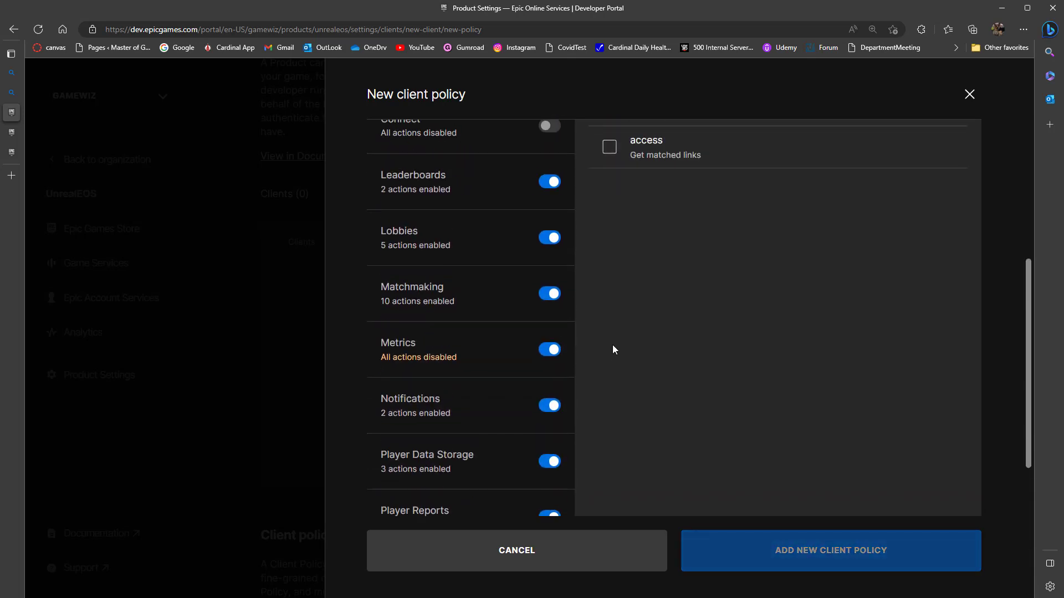
left_click(609, 314)
left_click(609, 212)
scroll(567, 364, "down", 7)
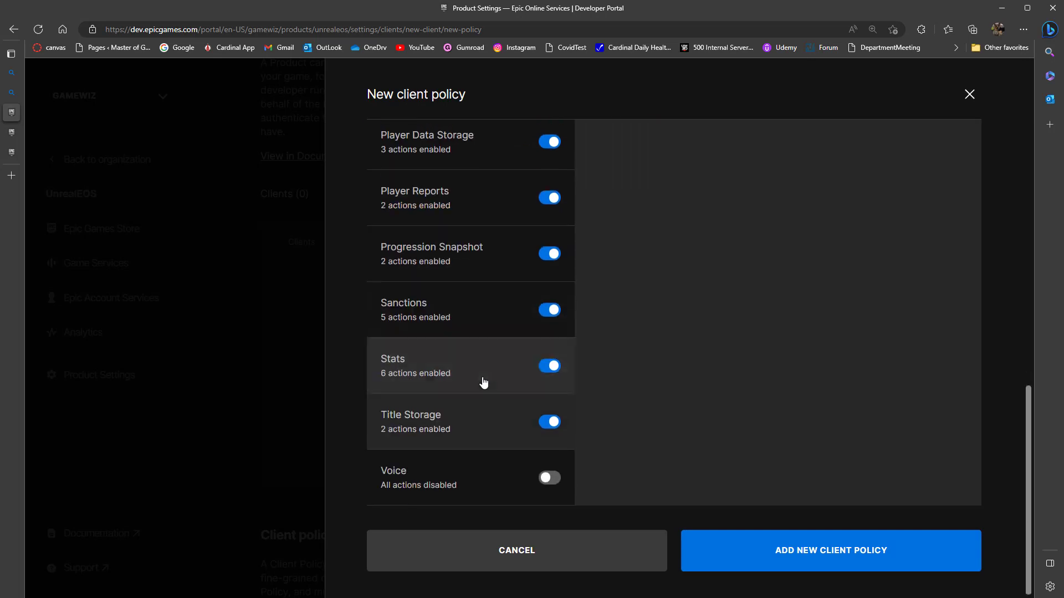
left_click(551, 474)
scroll(641, 416, "up", 7)
left_click(610, 309)
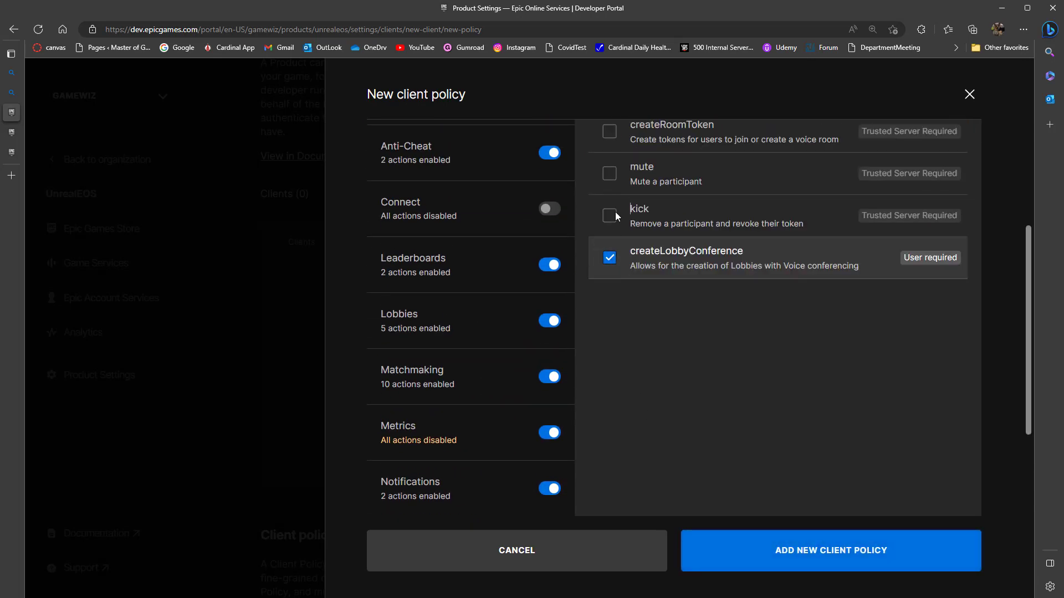
Step: Review the Achievements feature's enabled actions
scroll(613, 161, "up", 3)
scroll(521, 269, "down", 3)
scroll(475, 261, "up", 3)
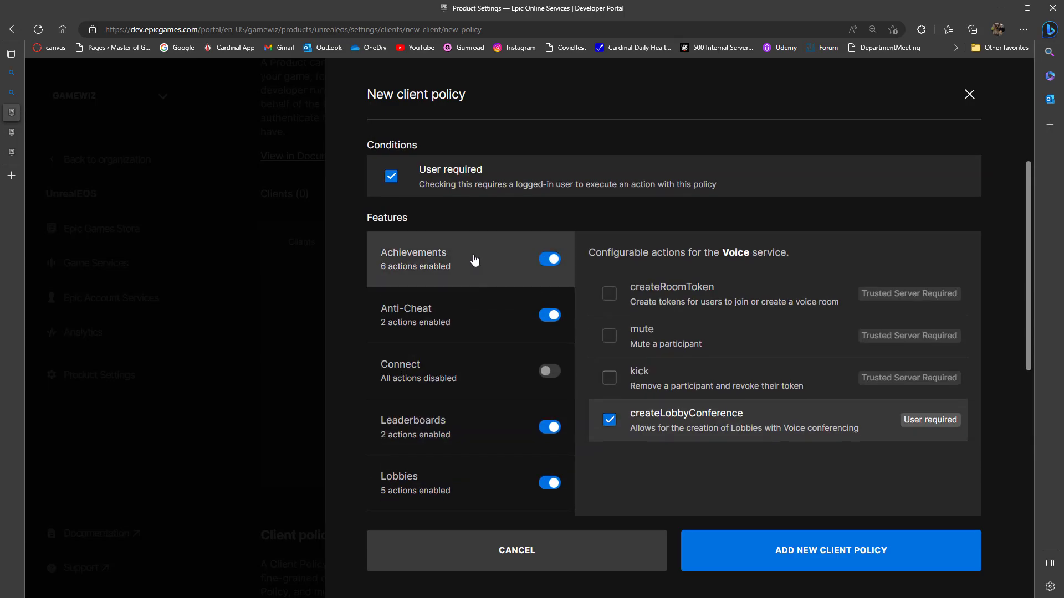
left_click(475, 259)
scroll(657, 316, "down", 1)
scroll(654, 313, "down", 4)
scroll(650, 311, "up", 5)
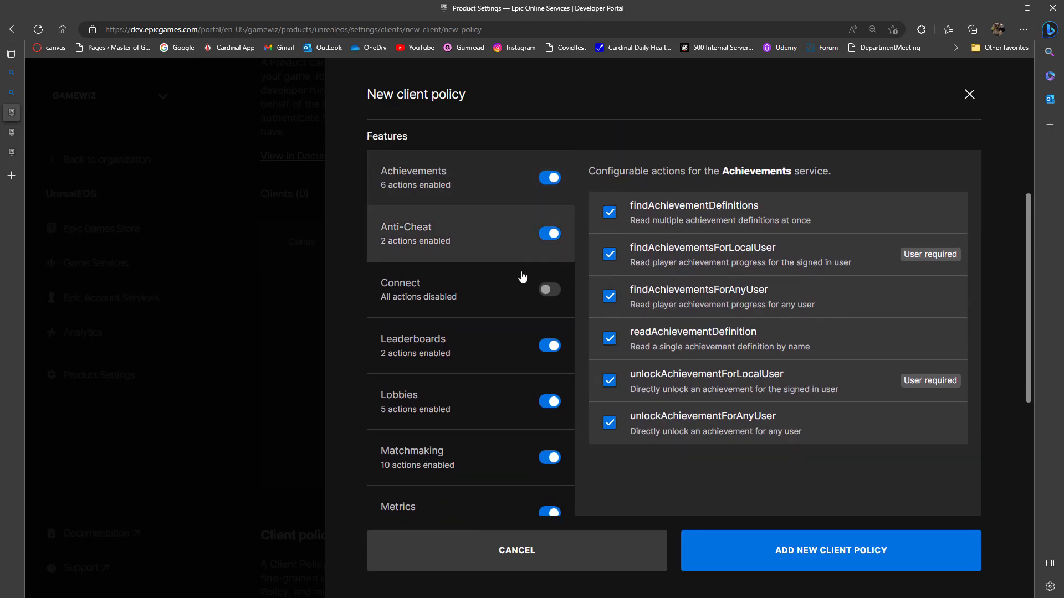
Step: Review the policy's Anti-Cheat, Connect, Leaderboards, Lobbies, Matchmaking and Metrics feature actions
left_click(499, 244)
key("ctrl+minus")
key("ctrl+minus")
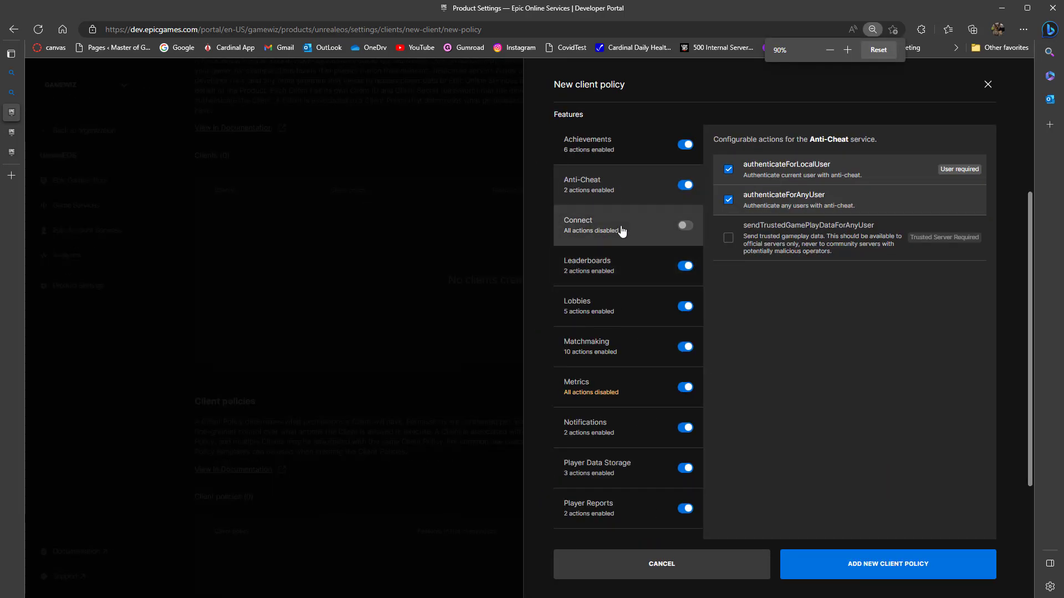
left_click(659, 225)
left_click(621, 267)
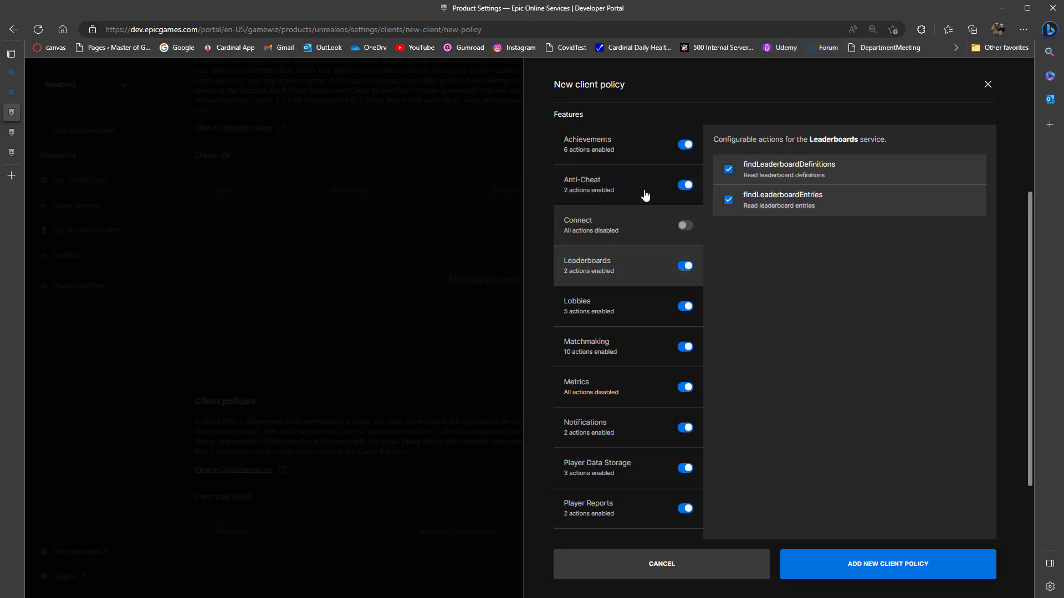
left_click(615, 187)
left_click(615, 267)
left_click(617, 306)
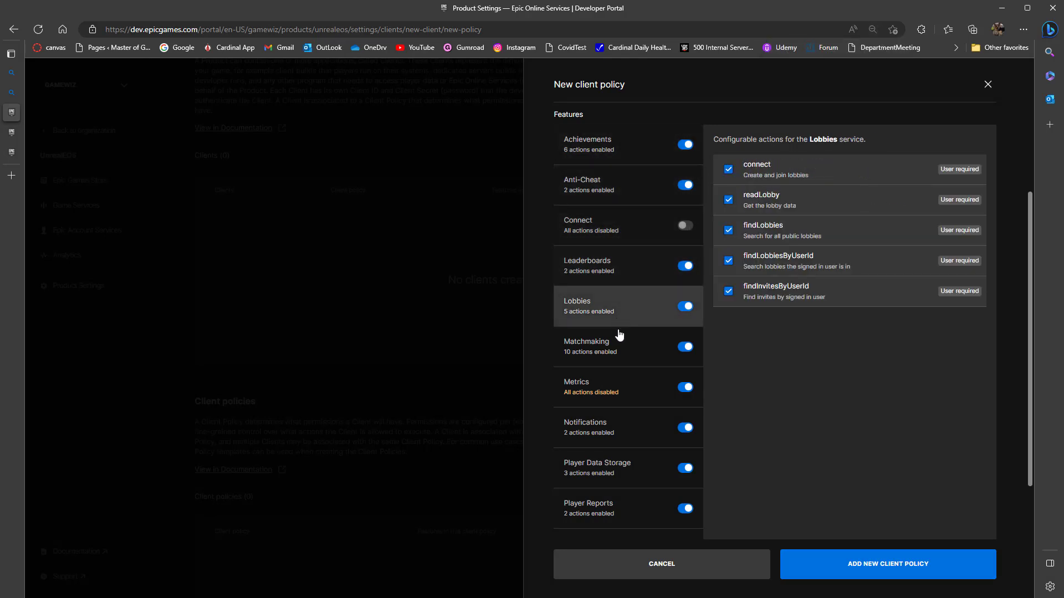
left_click(619, 347)
left_click(623, 389)
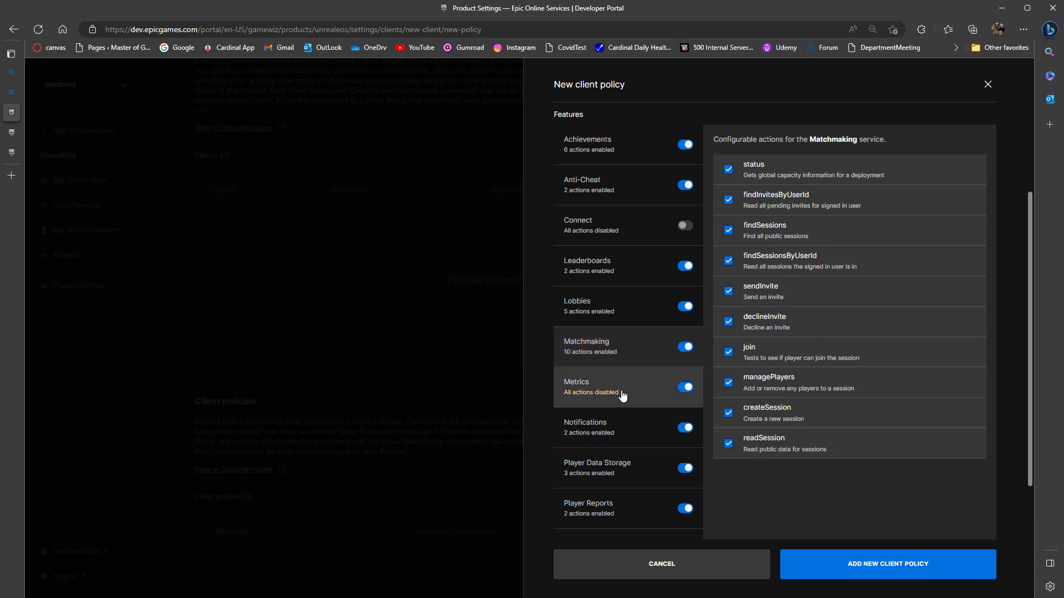
left_click(624, 387)
Step: Review the Notifications, Player Data Storage, Player Reports and Progression Snapshot feature actions
left_click(632, 431)
left_click(634, 470)
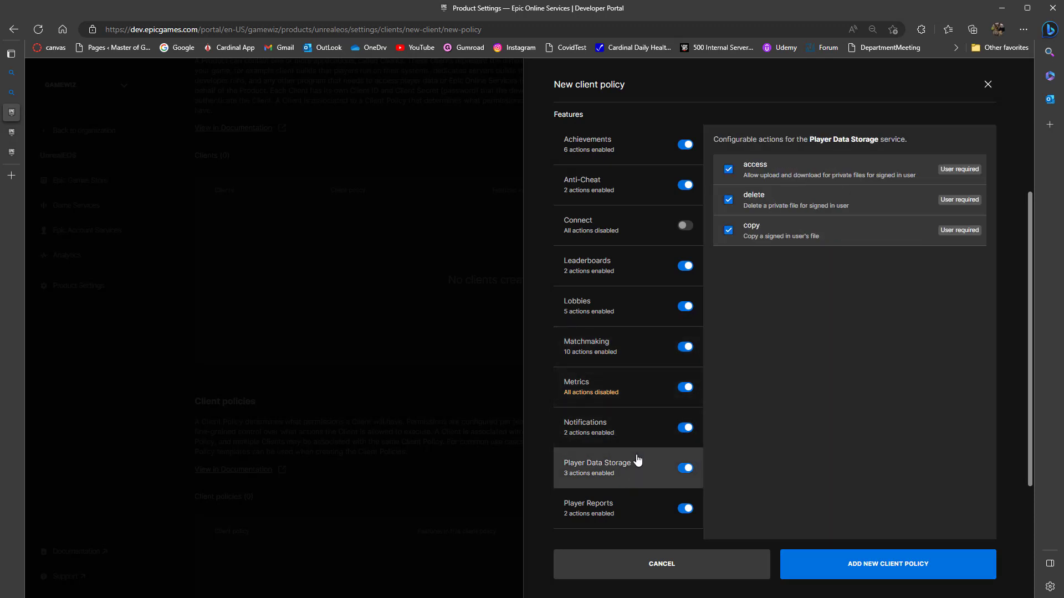
scroll(637, 438, "down", 3)
scroll(645, 410, "up", 3)
scroll(644, 406, "down", 3)
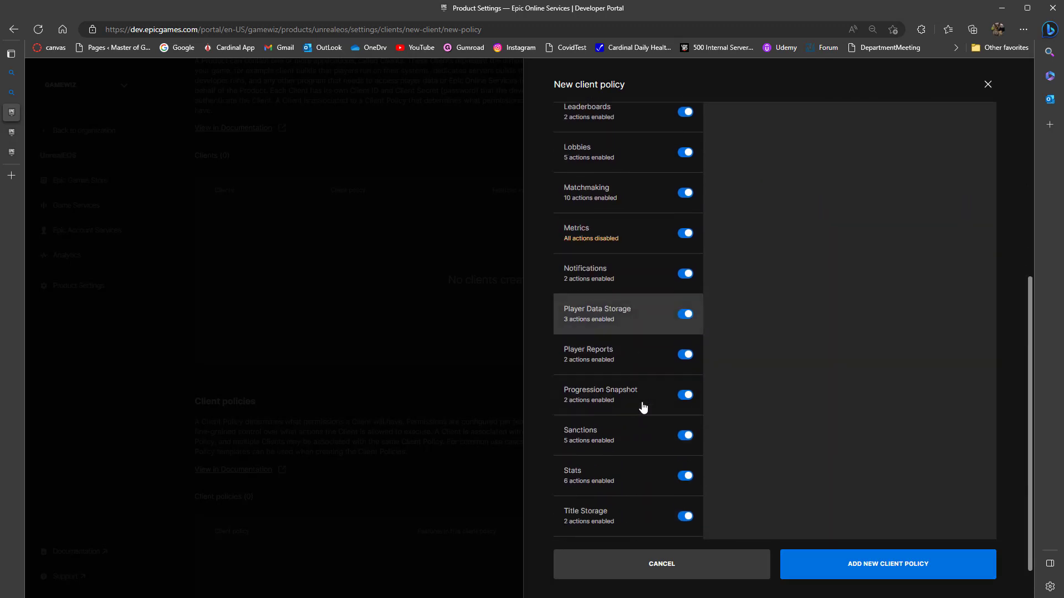
left_click(636, 350)
scroll(636, 368, "up", 3)
scroll(650, 349, "down", 5)
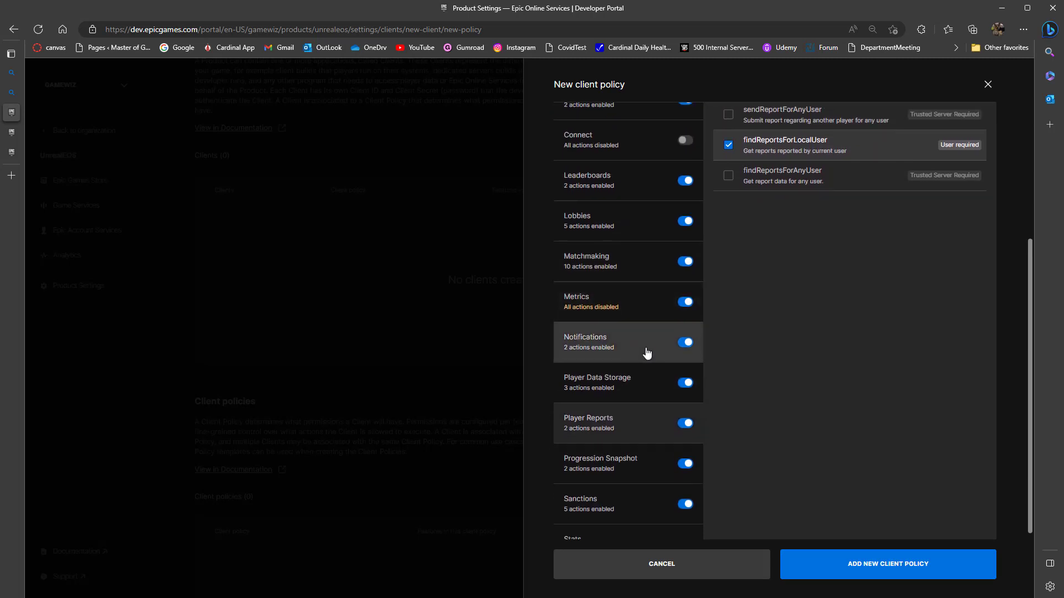
left_click(674, 351)
scroll(673, 351, "up", 3)
scroll(643, 361, "down", 2)
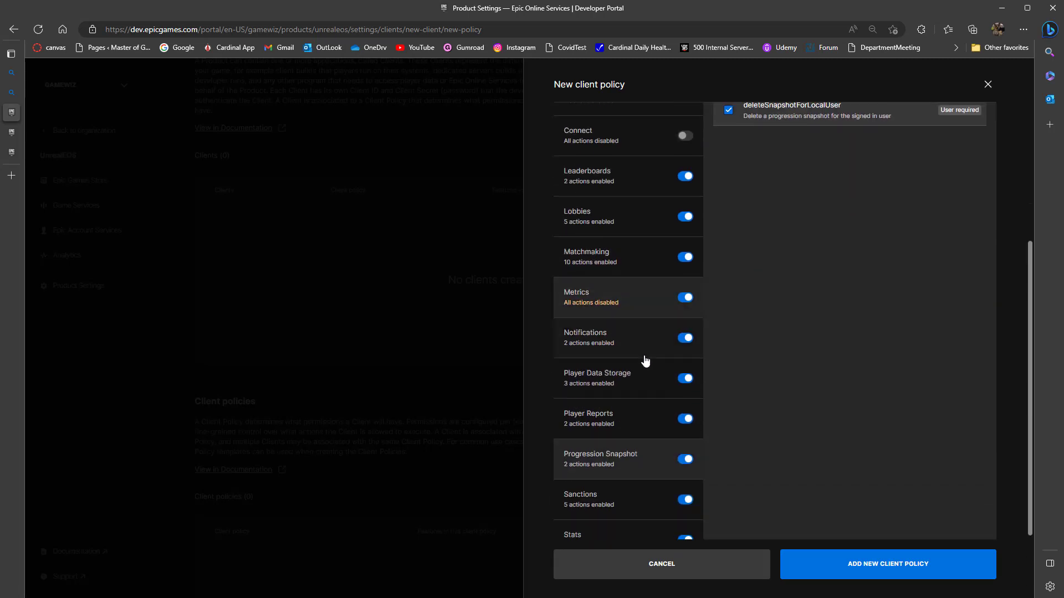
Step: Review the Sanctions, Stats, Title Storage and Voice actions, then submit the new client policy
left_click(646, 391)
scroll(651, 388, "up", 3)
scroll(655, 384, "down", 4)
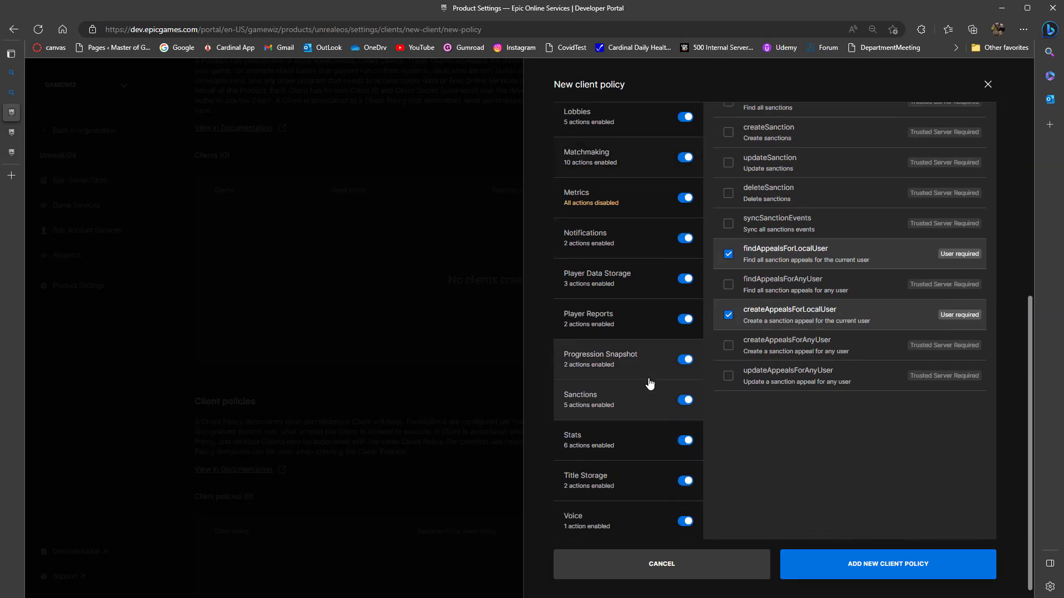
left_click(656, 428)
scroll(656, 428, "up", 3)
scroll(656, 428, "down", 4)
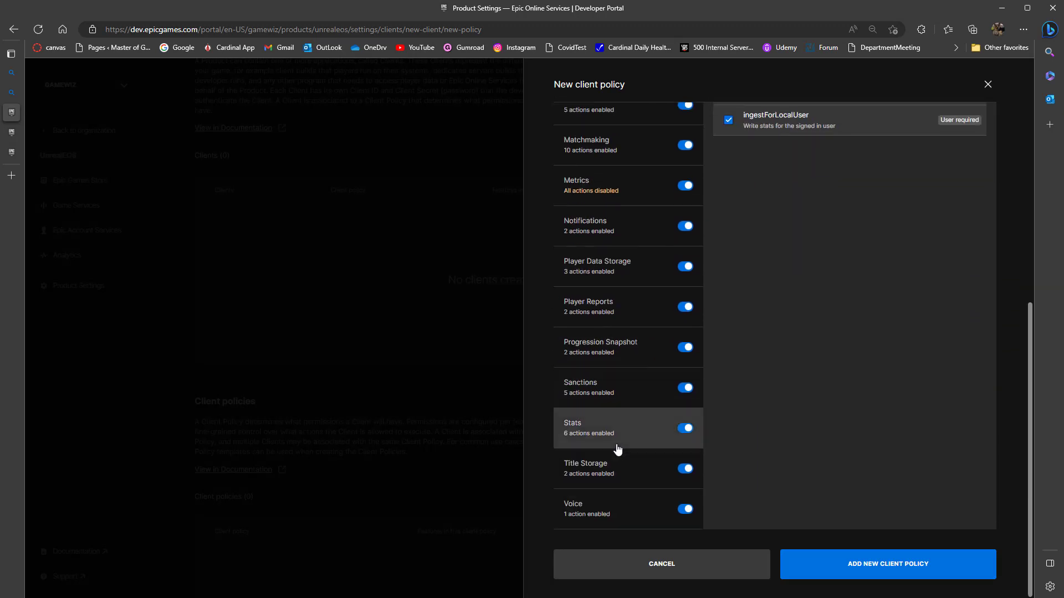
left_click(636, 468)
scroll(641, 439, "up", 3)
scroll(635, 455, "down", 3)
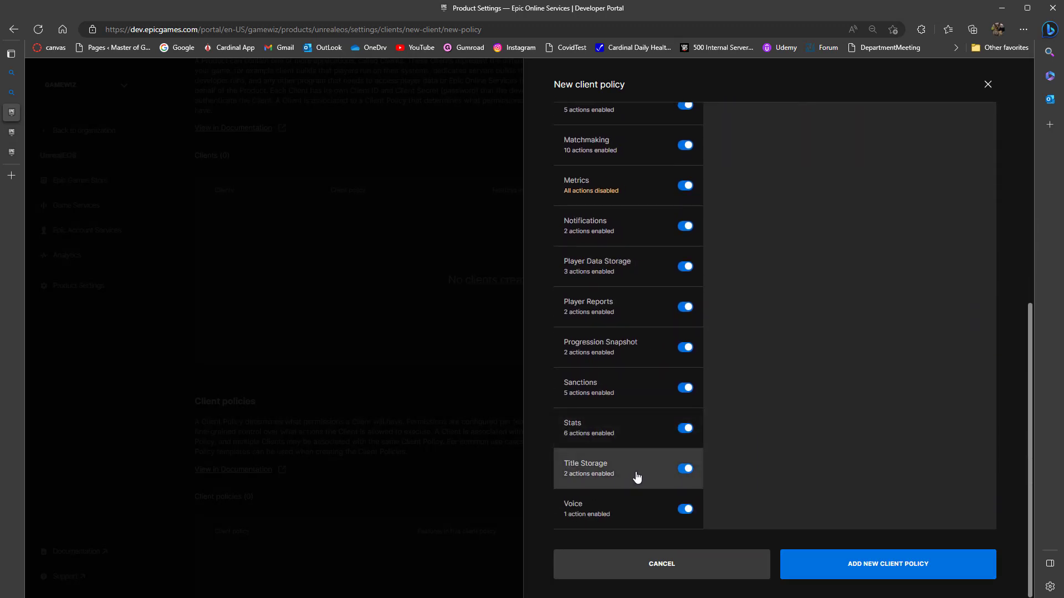
left_click(654, 501)
scroll(669, 474, "up", 4)
scroll(660, 469, "down", 4)
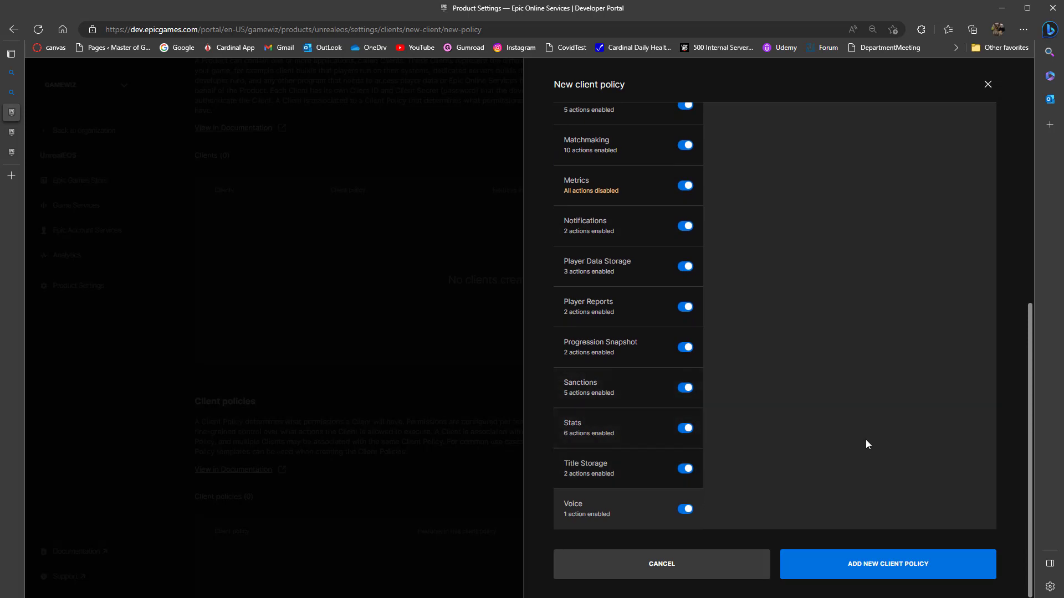
left_click(860, 578)
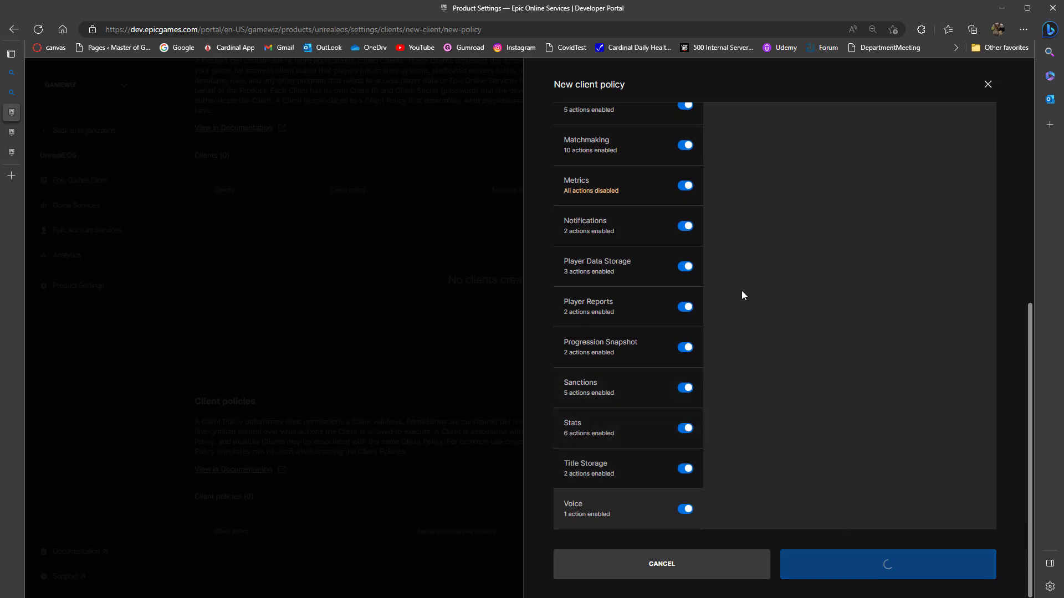
Step: Add client EOStest on EOSTestPolicy, leaving the IP allow list and Redirect URL empty
key("ctrl+plus")
scroll(676, 337, "down", 2)
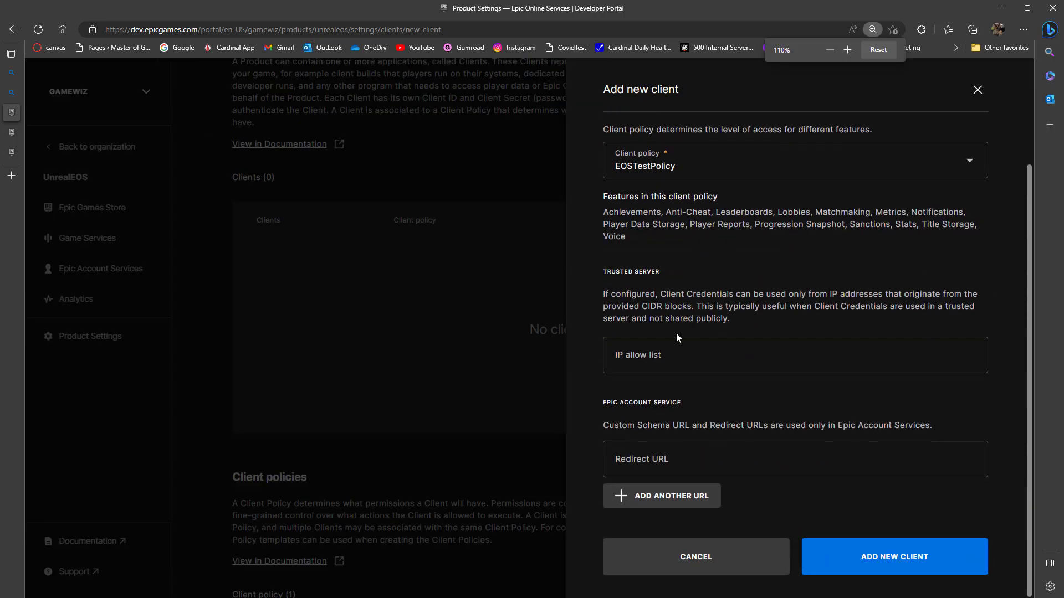
scroll(654, 451, "up", 3)
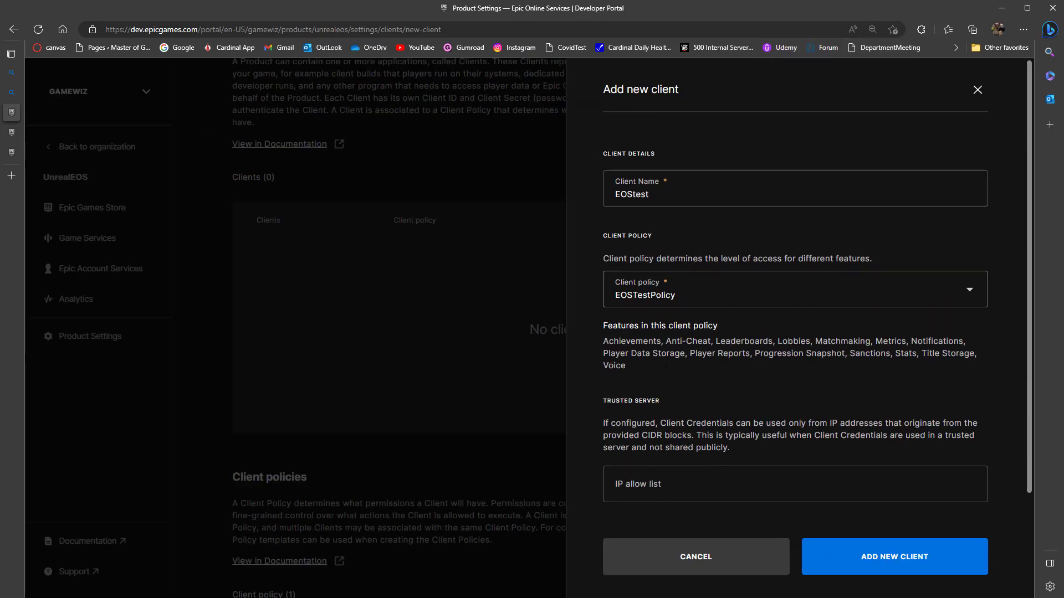
scroll(641, 366, "down", 2)
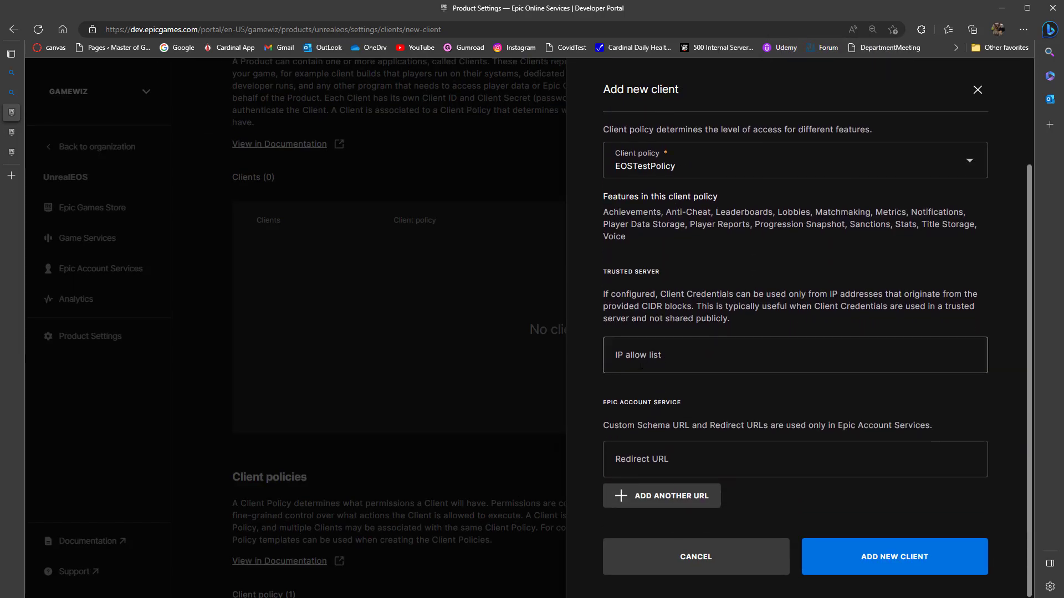
left_click(642, 363)
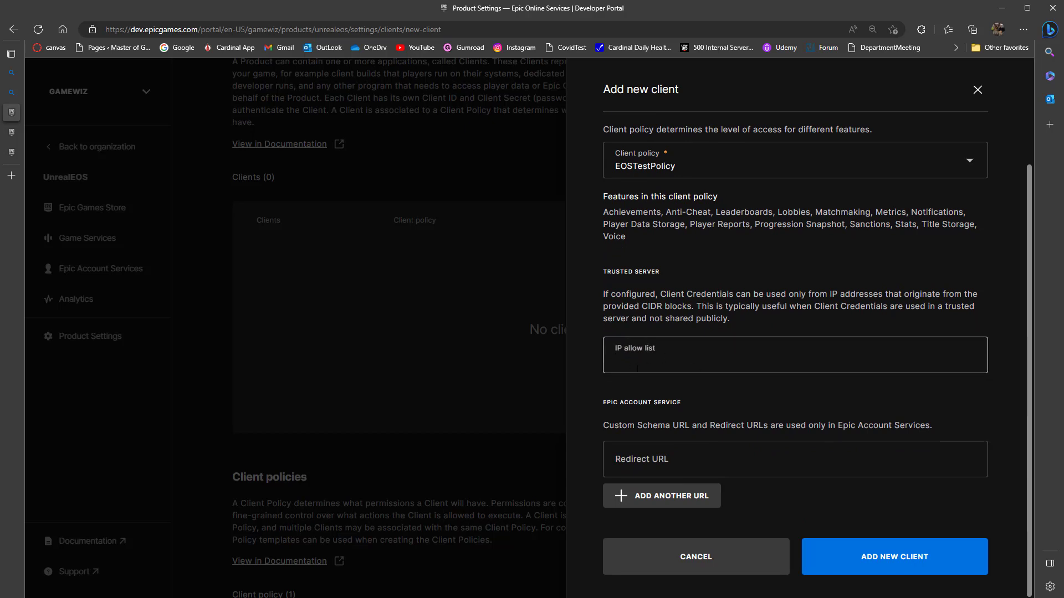
left_click(738, 327)
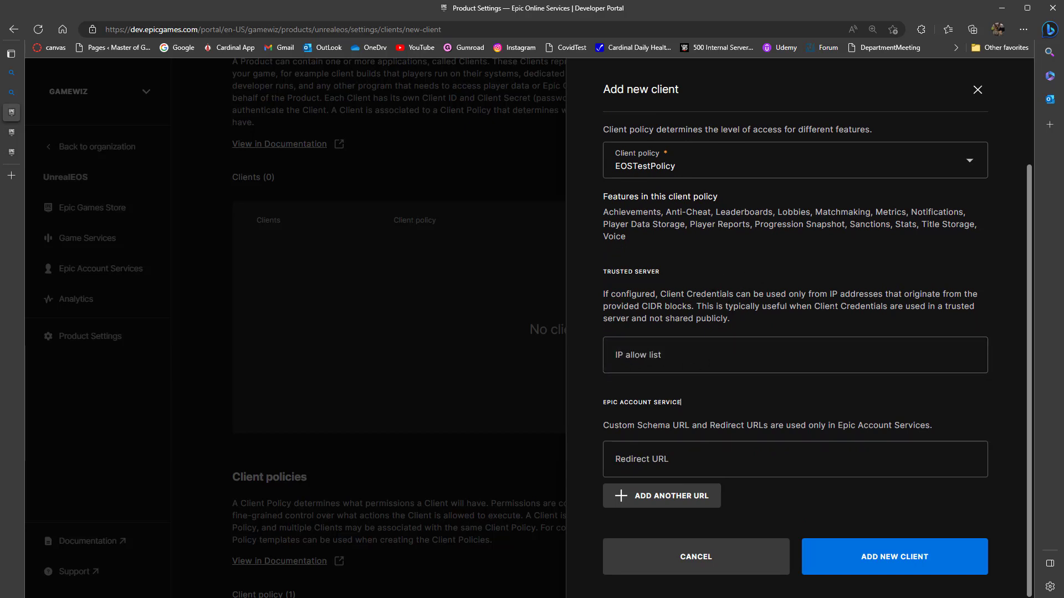
scroll(678, 295, "up", 1)
scroll(678, 295, "down", 1)
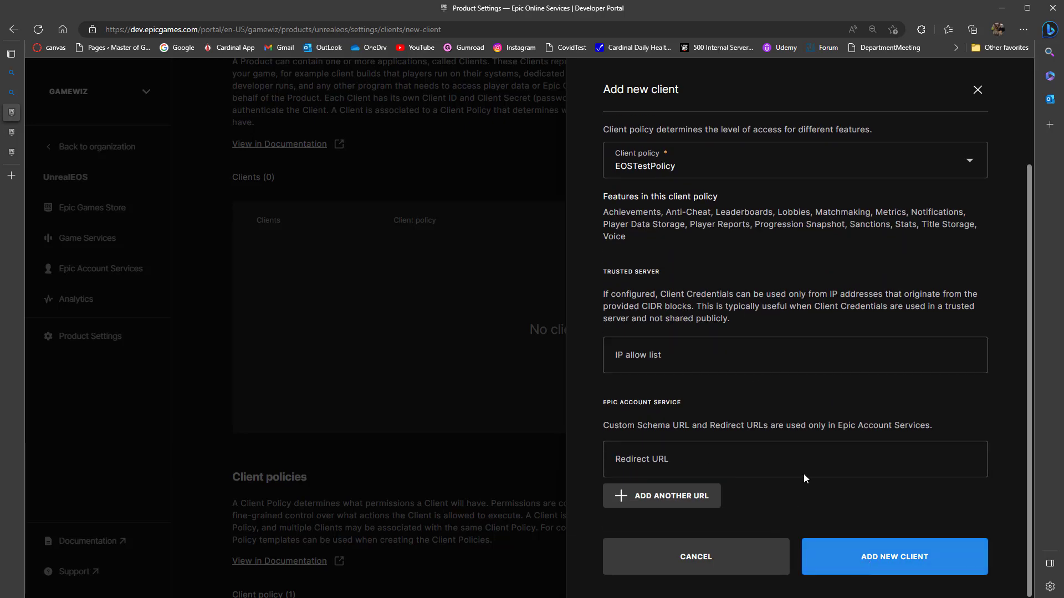
left_click(882, 559)
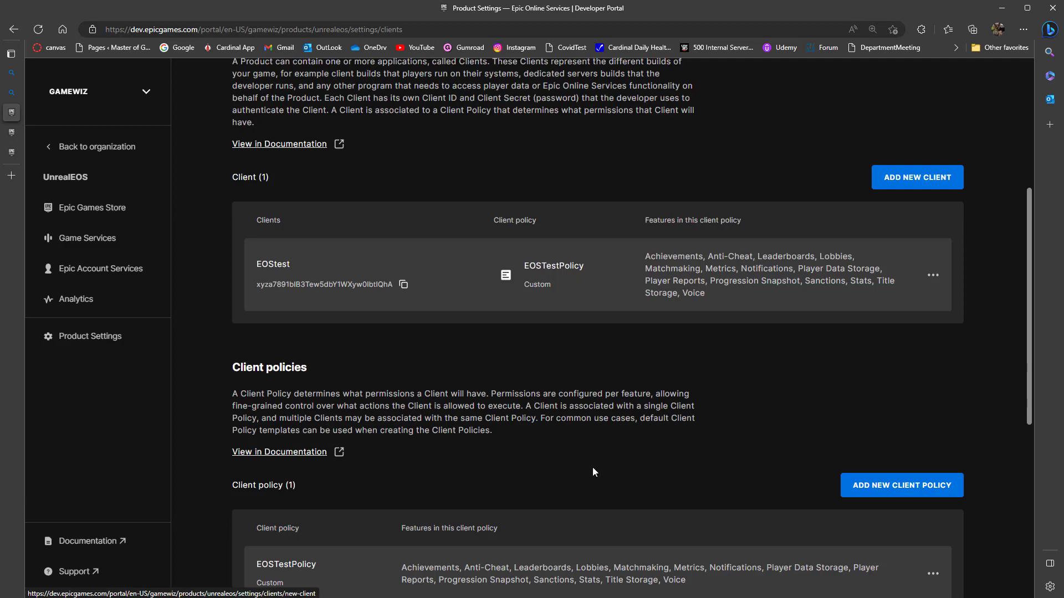
Step: Open SDK Download & Credentials and look through the Clients, Applications, Sandboxes and Deployments tables
scroll(592, 467, "down", 2)
scroll(488, 407, "up", 2)
scroll(447, 361, "up", 4)
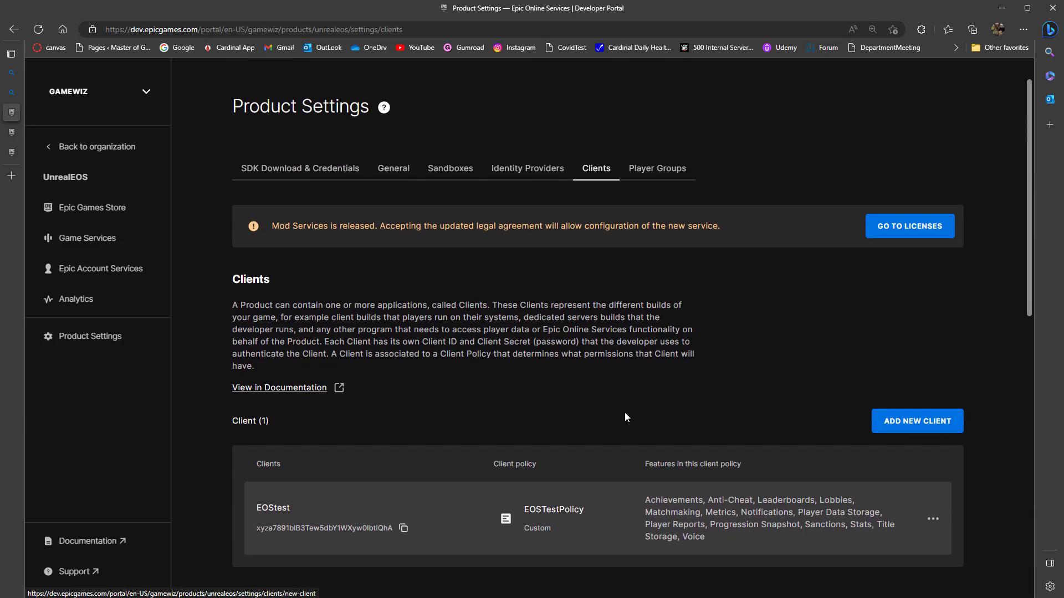
left_click(106, 338)
scroll(480, 350, "down", 4)
scroll(391, 324, "down", 3)
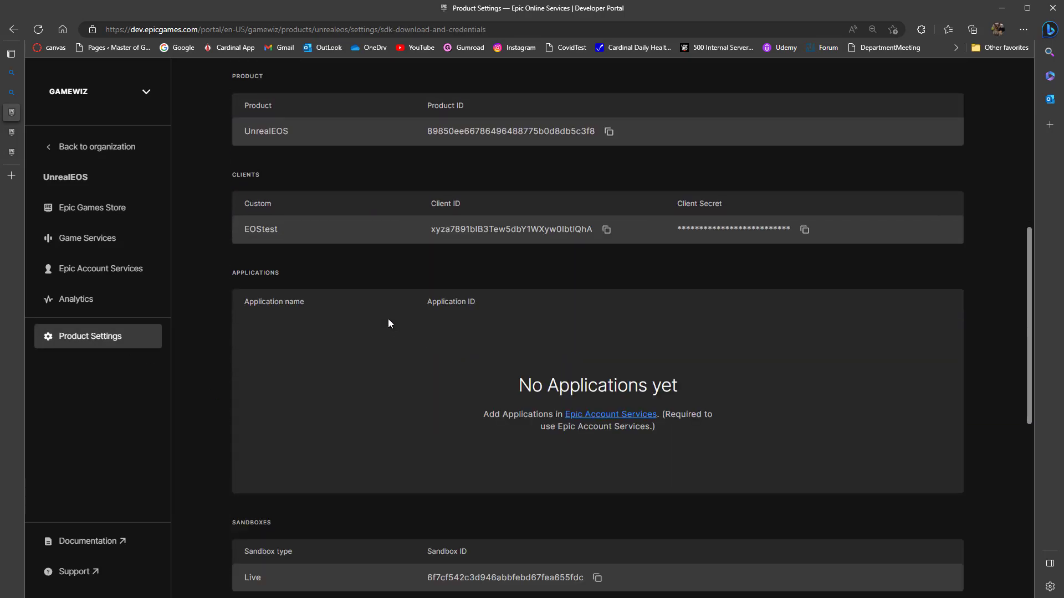
scroll(313, 290, "down", 3)
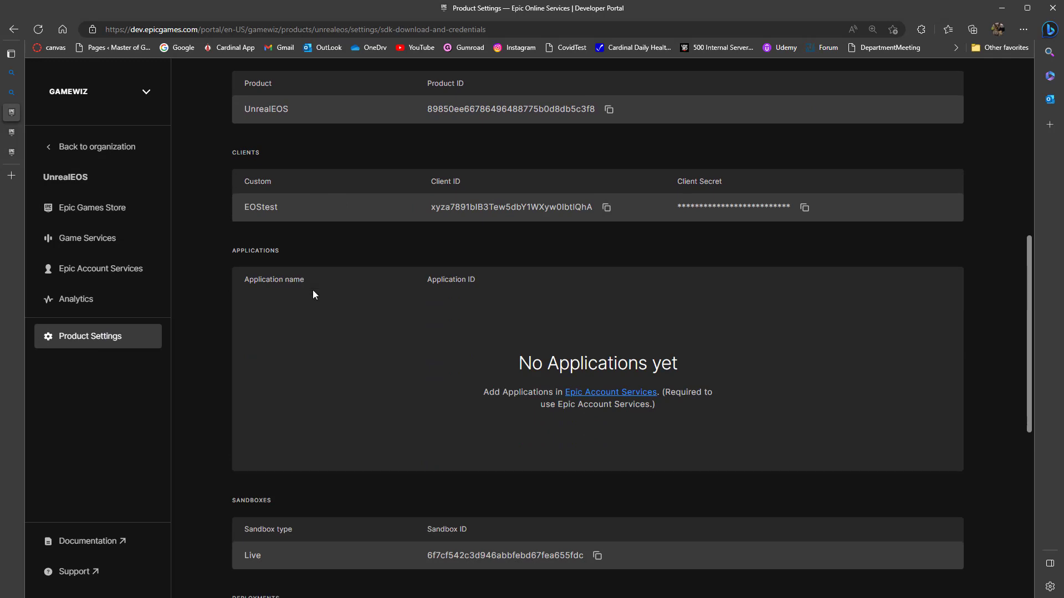
scroll(464, 228, "down", 3)
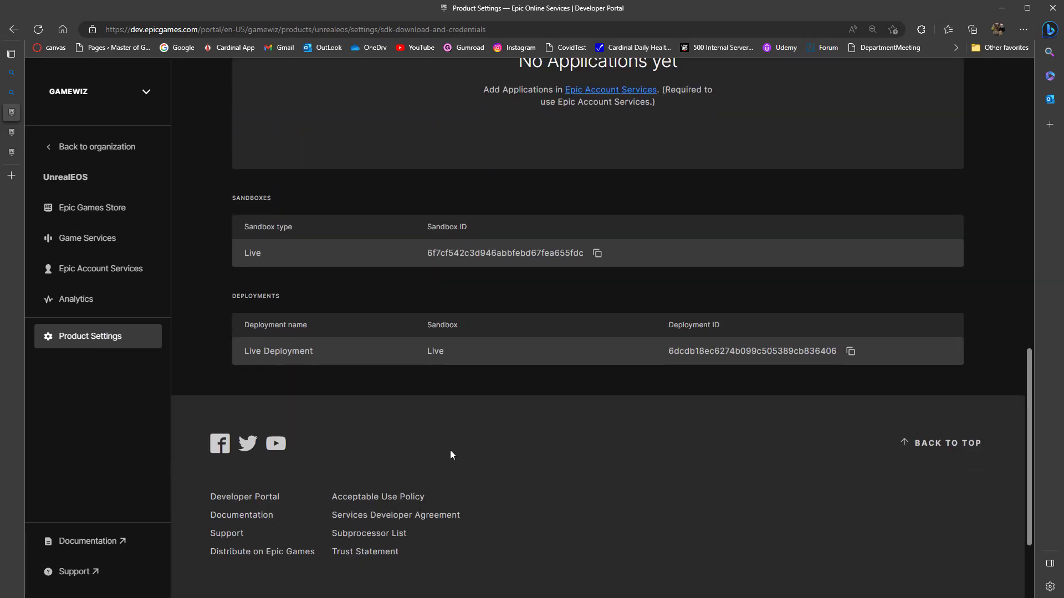
scroll(451, 454, "up", 15)
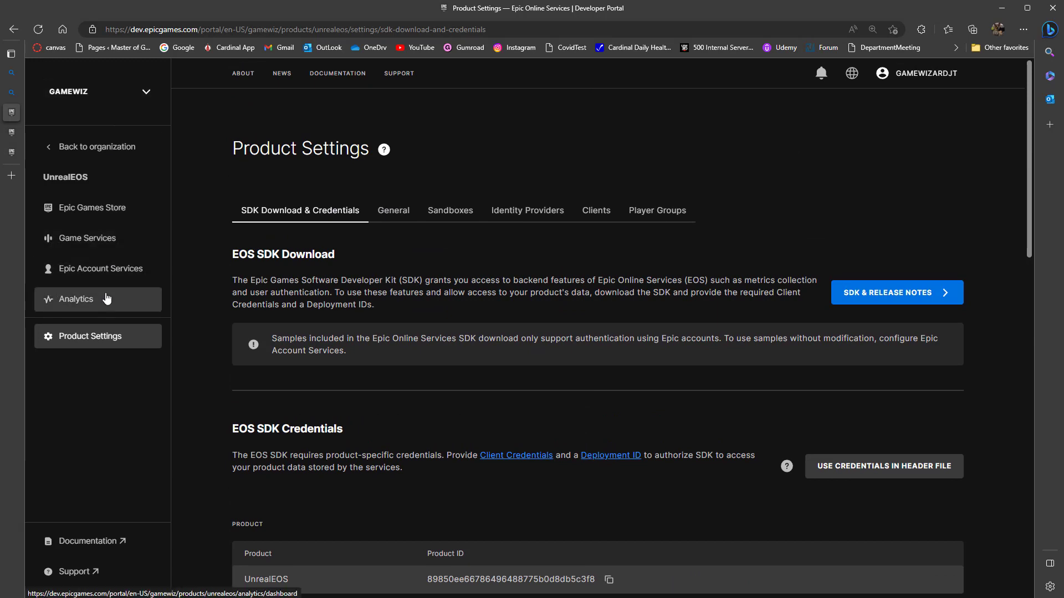
Step: Go to the Epic Account Services page for the UnrealEOS application
left_click(105, 249)
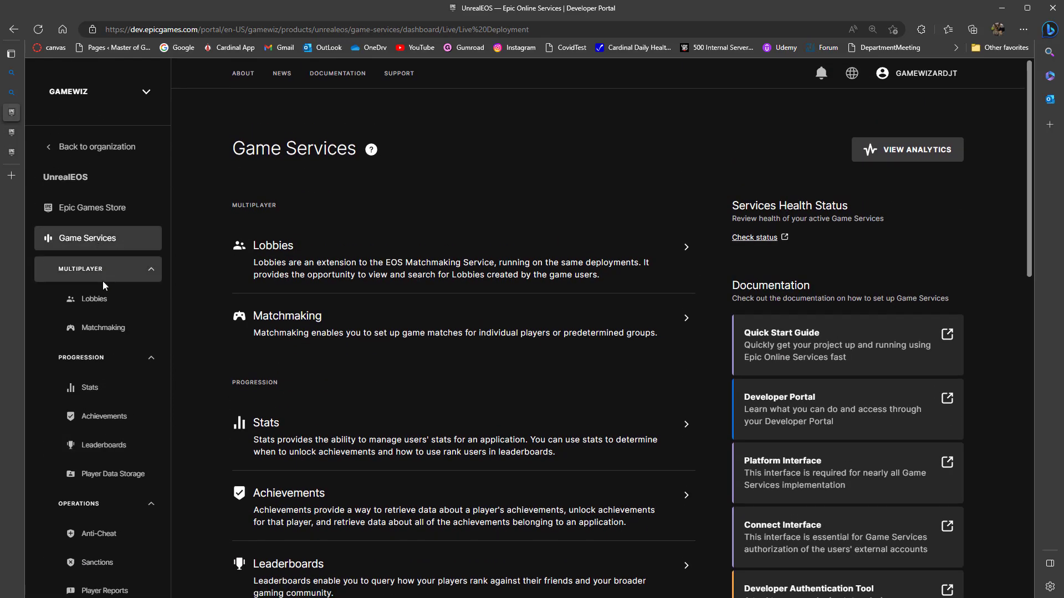
scroll(102, 280, "down", 10)
left_click(102, 431)
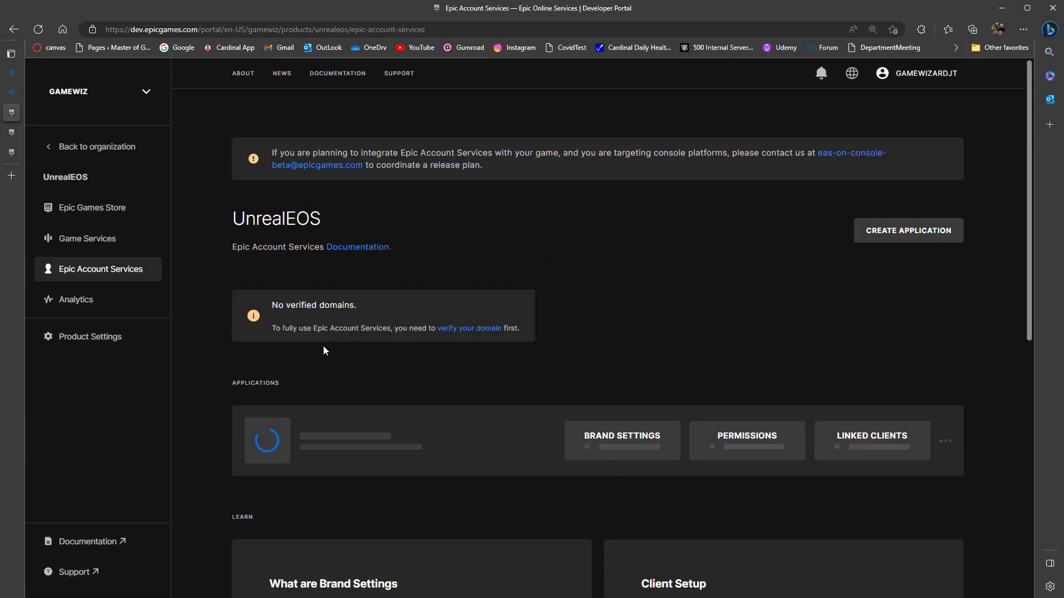
scroll(324, 346, "down", 3)
scroll(294, 381, "down", 6)
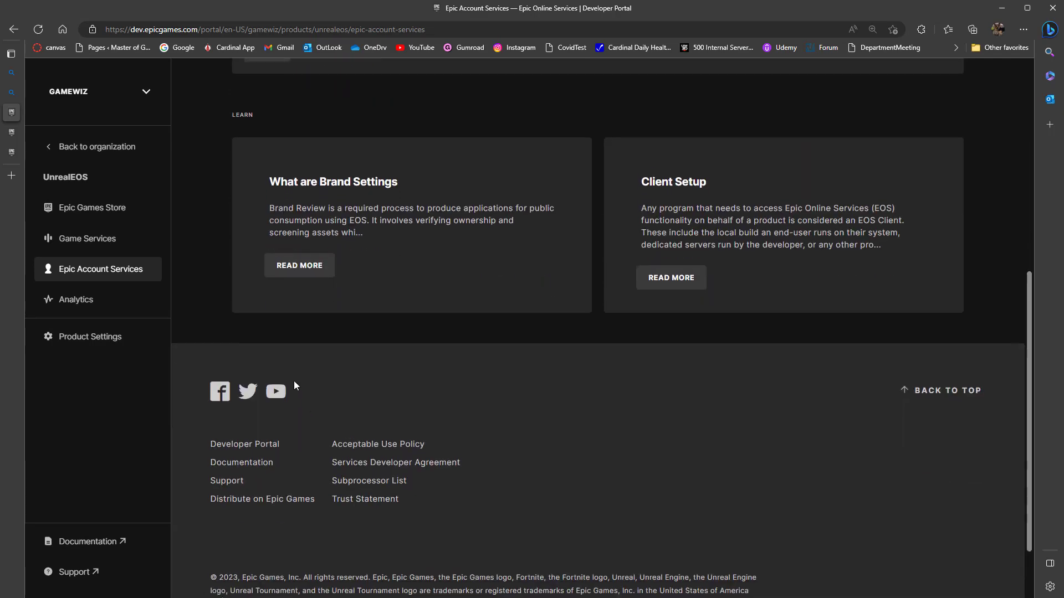
scroll(570, 374, "up", 7)
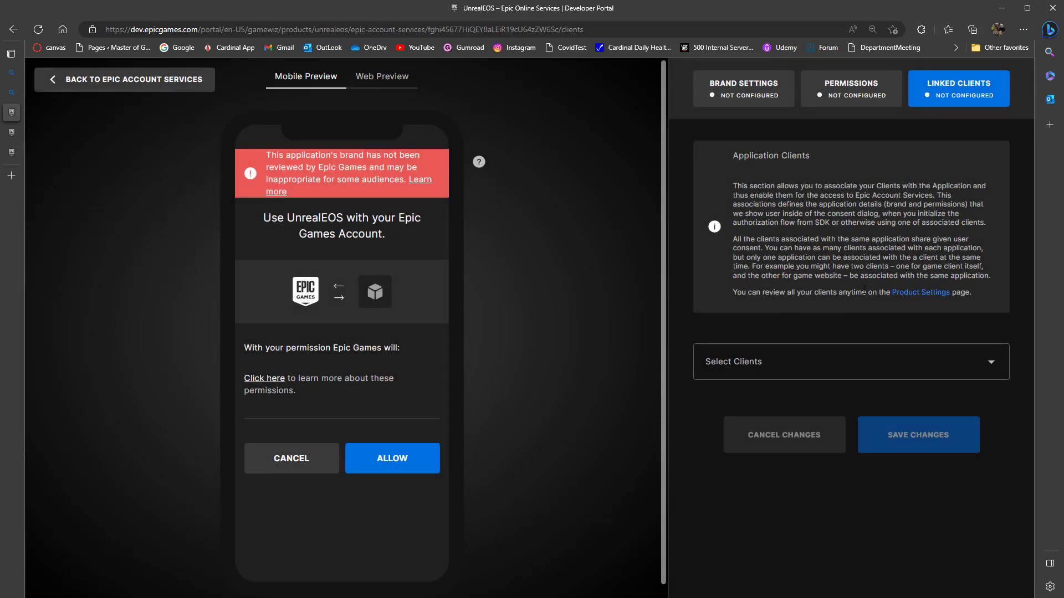
Step: Select EOStest as the application's linked client and save the change
left_click(843, 353)
left_click(765, 406)
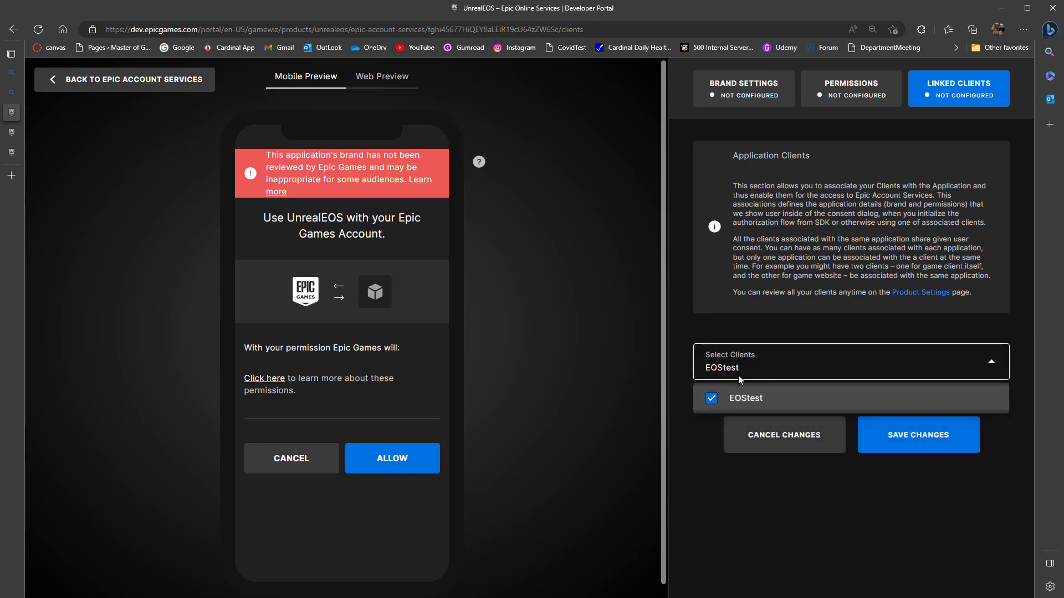
left_click(696, 496)
left_click(915, 438)
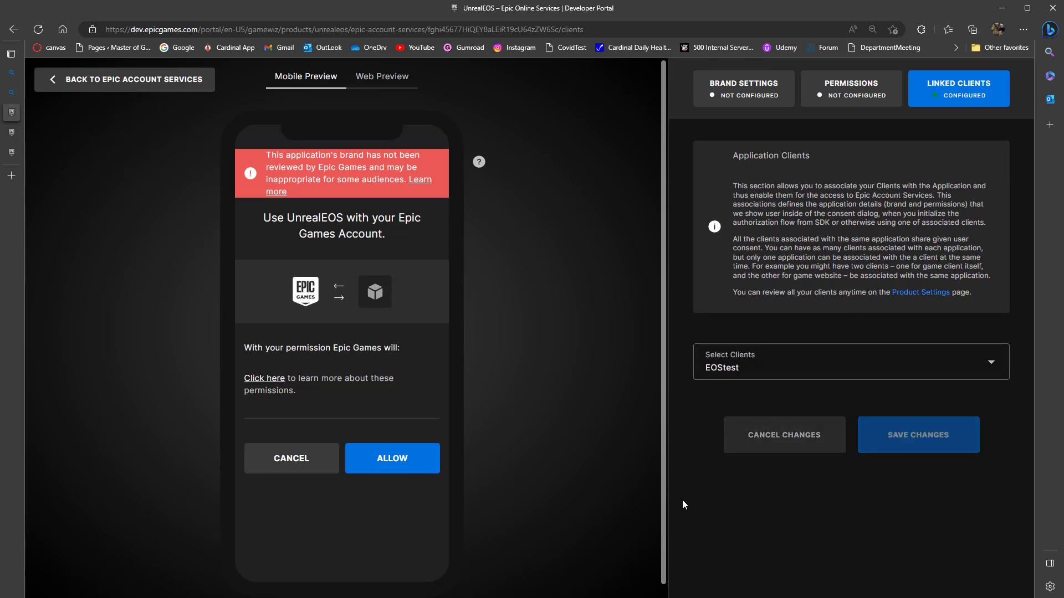
left_click(833, 103)
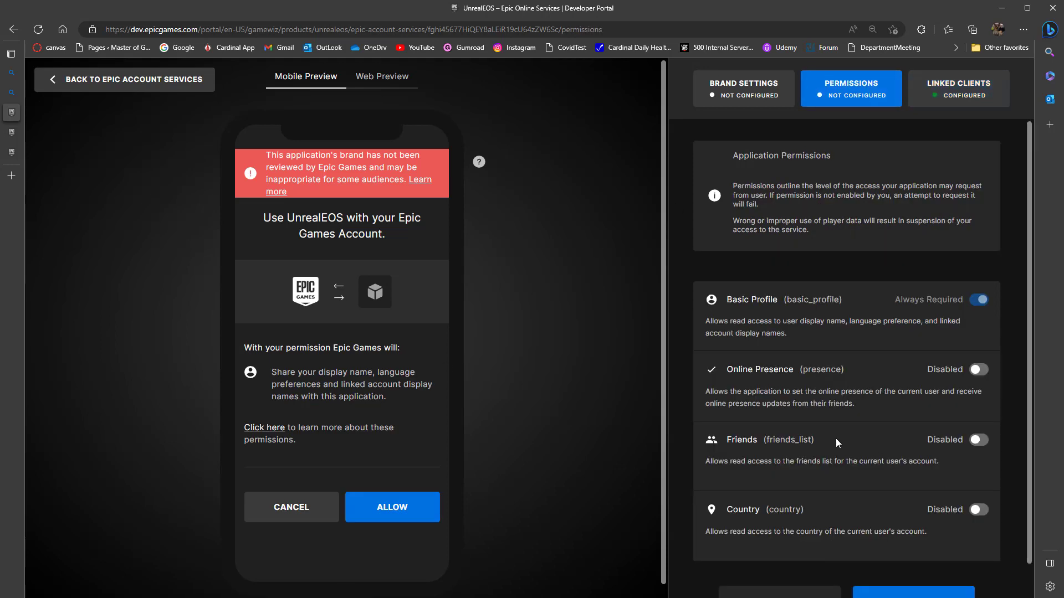
Step: Make Online Presence and Friends required, leave Country disabled, and save the permissions
scroll(549, 400, "down", 1)
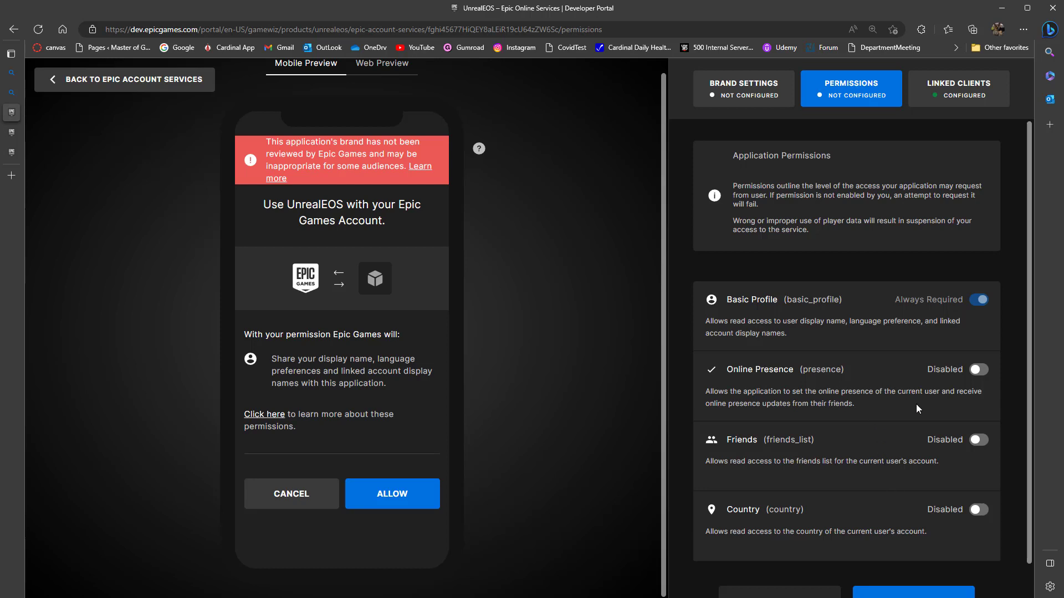
scroll(823, 417, "down", 1)
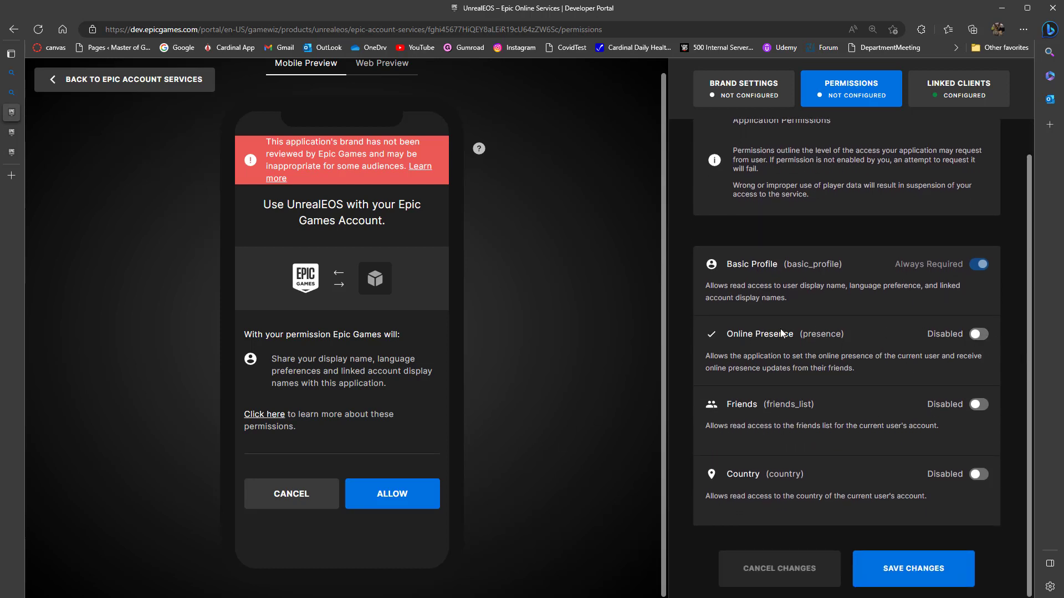
left_click_drag(728, 333, 795, 334)
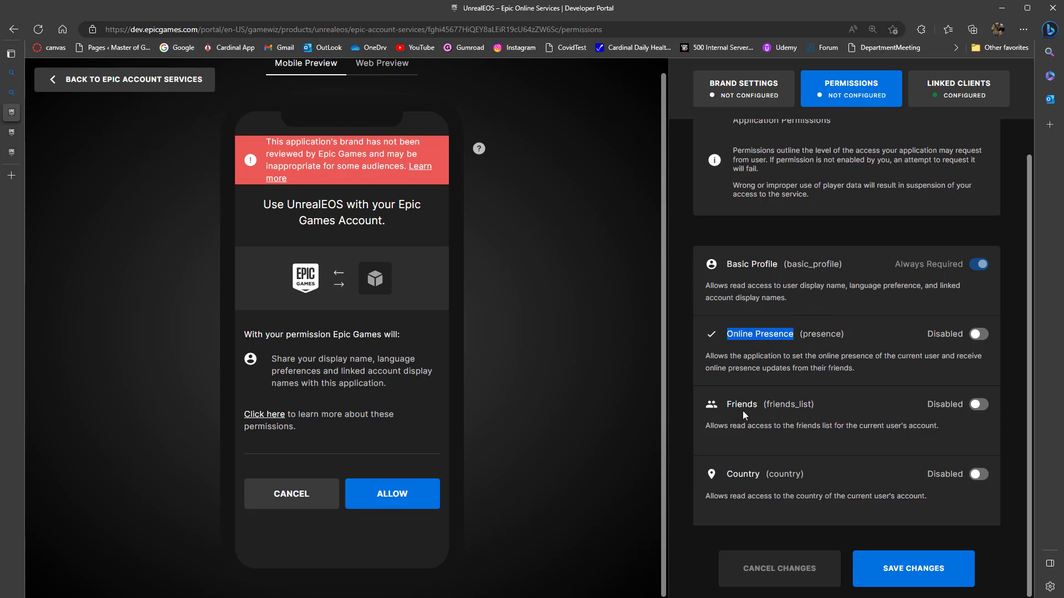
left_click(978, 334)
left_click(978, 405)
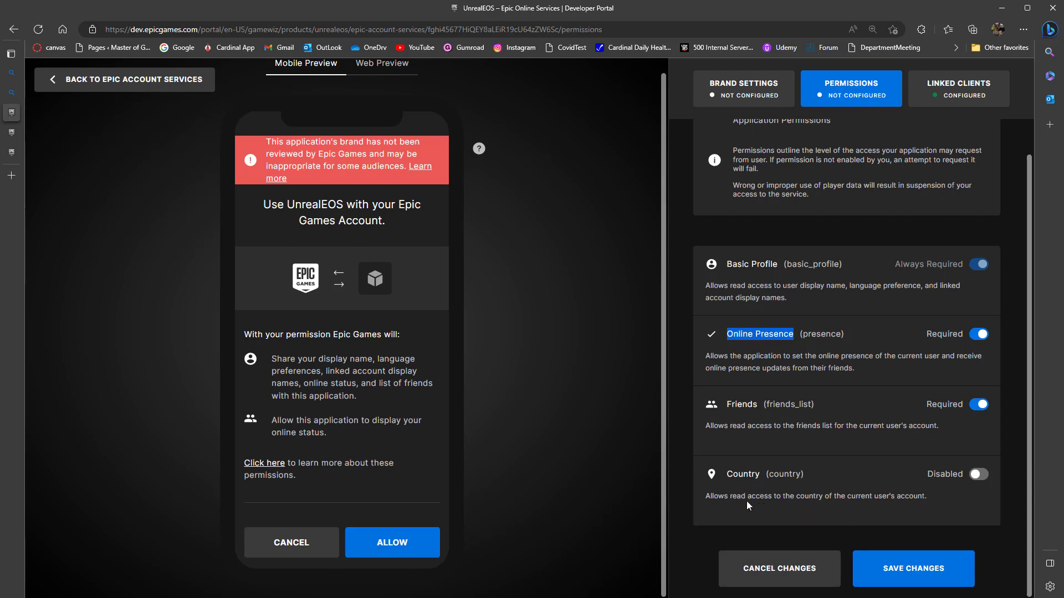
left_click_drag(731, 501, 896, 495)
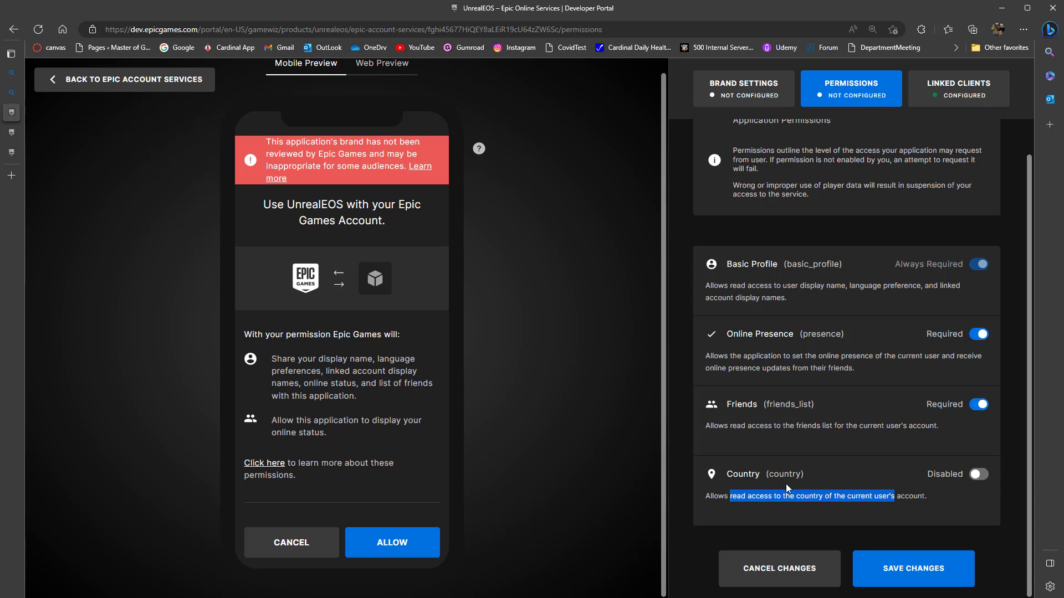
left_click(909, 477)
left_click_drag(815, 477, 725, 475)
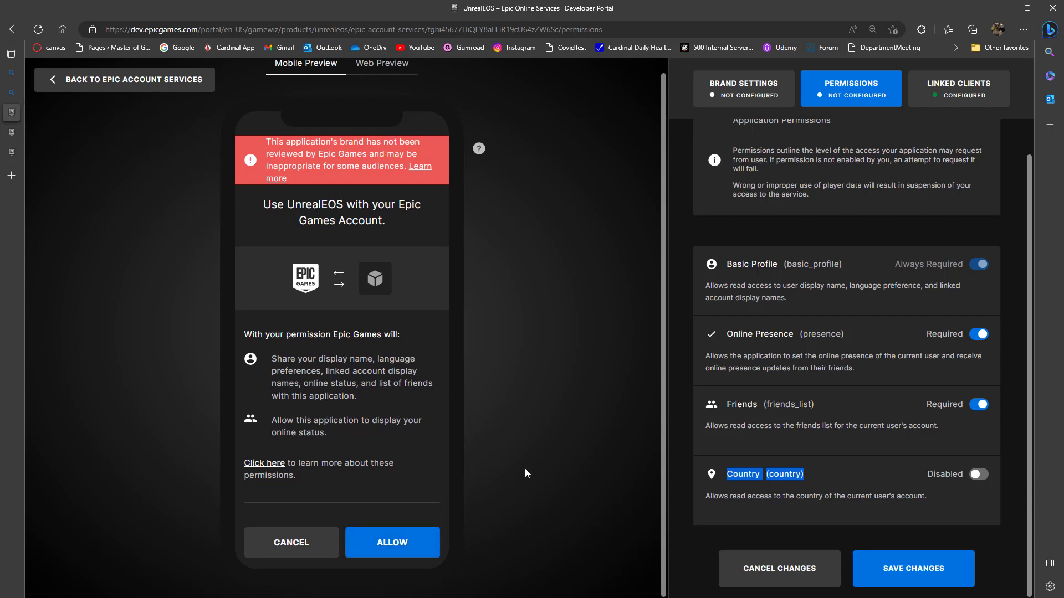
scroll(432, 388, "up", 1)
scroll(325, 158, "down", 1)
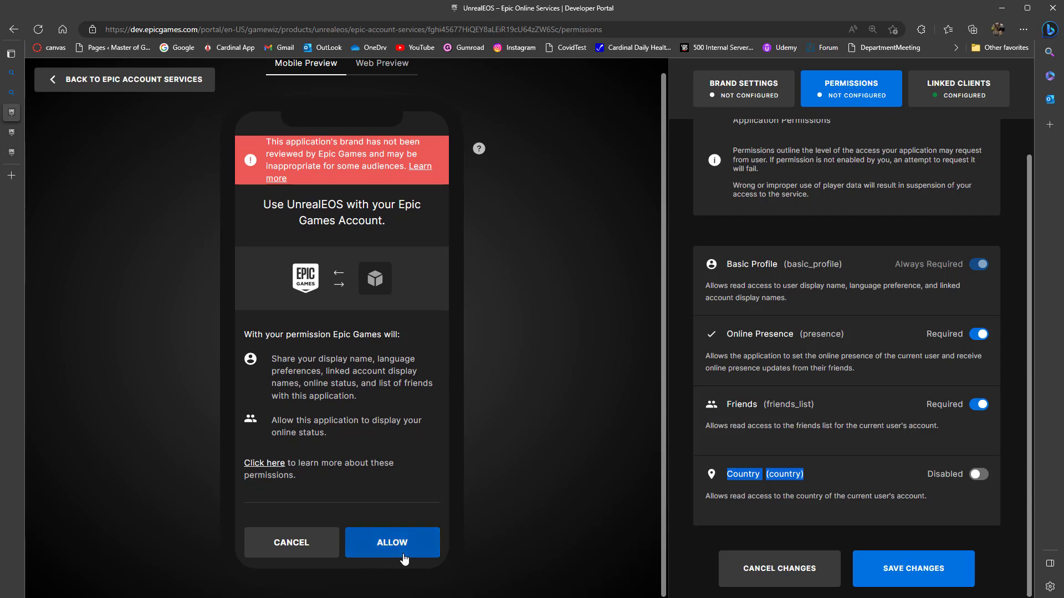
scroll(437, 297, "up", 1)
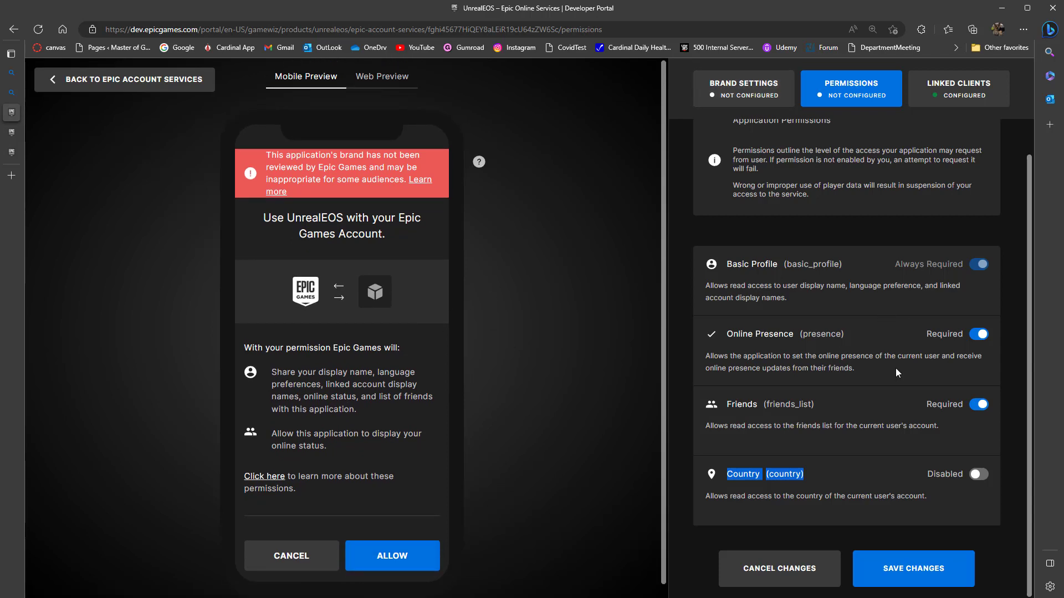
left_click(913, 564)
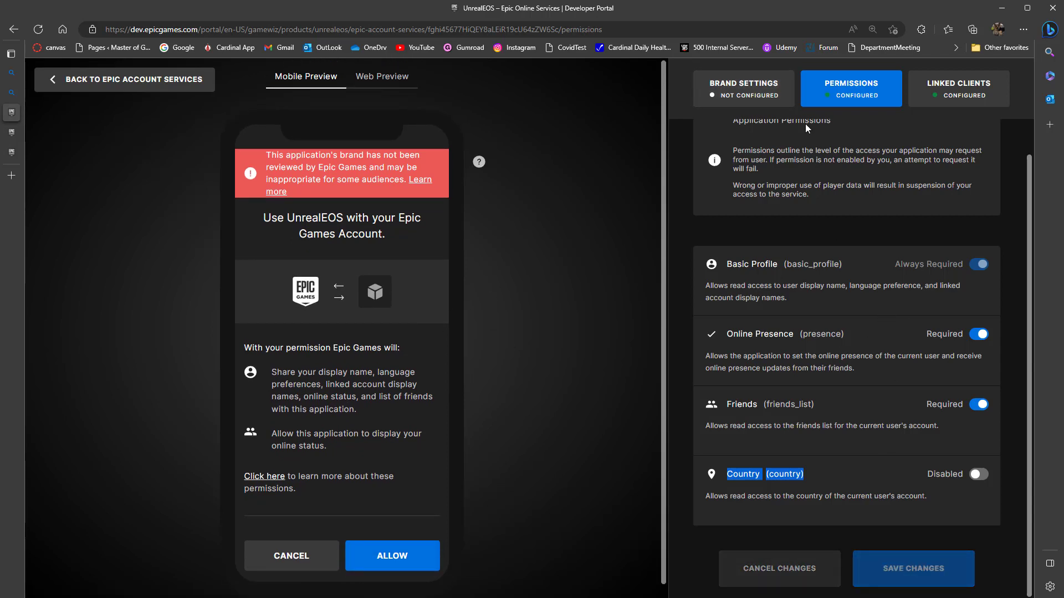
Step: Save UnrealEOS brand settings as a draft and return to the Epic Account Services overview
left_click(743, 87)
scroll(758, 308, "down", 2)
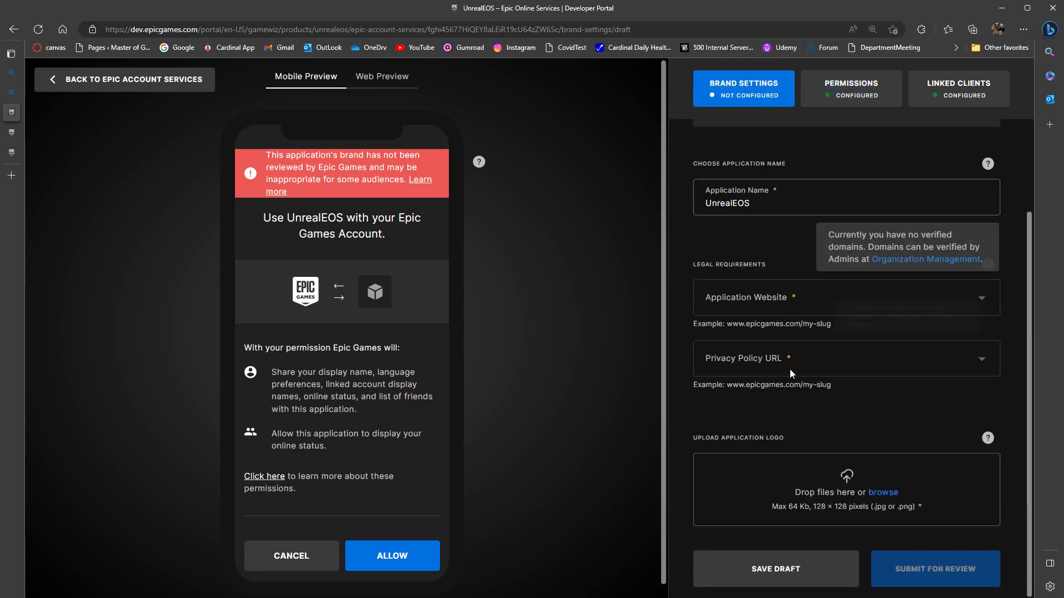
left_click(844, 564)
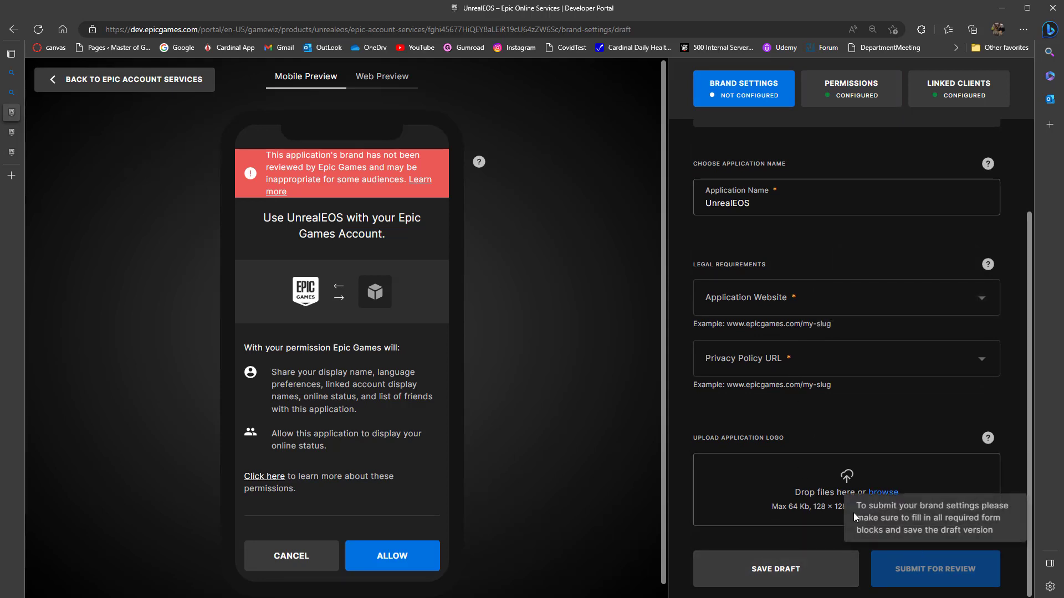
scroll(898, 388, "up", 2)
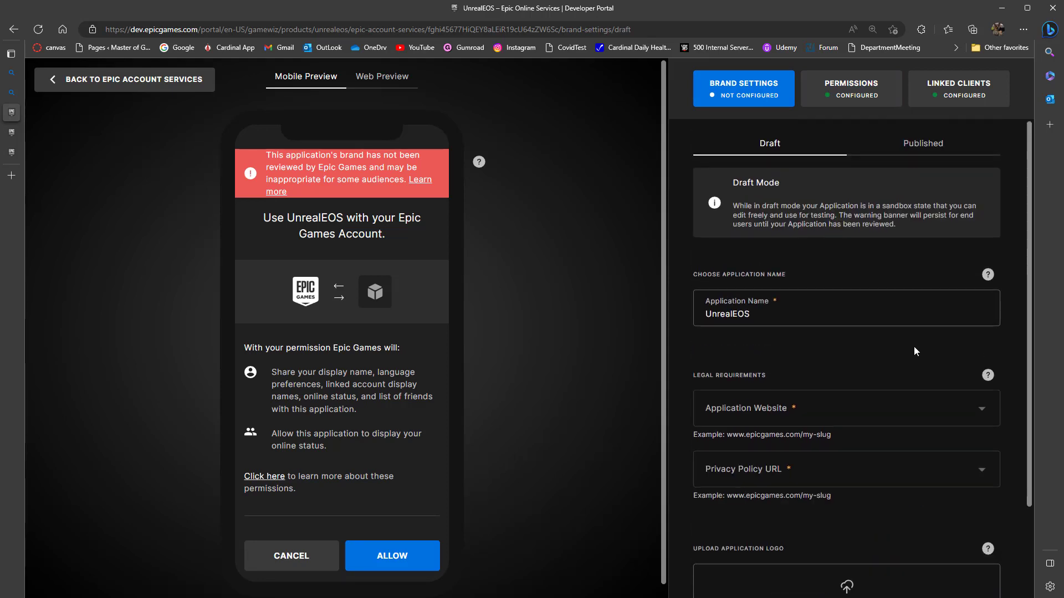
scroll(874, 517, "down", 2)
left_click(772, 563)
left_click(138, 82)
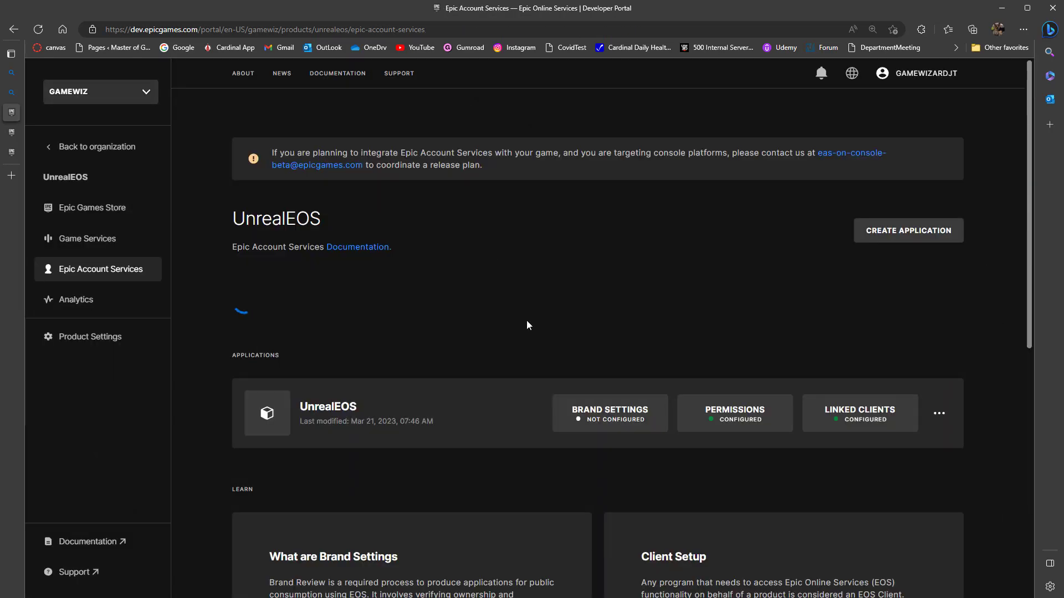
Step: Reopen SDK Download & Credentials to review EOStest, the UnrealEOS application, Live sandbox and deployment
scroll(484, 374, "down", 3)
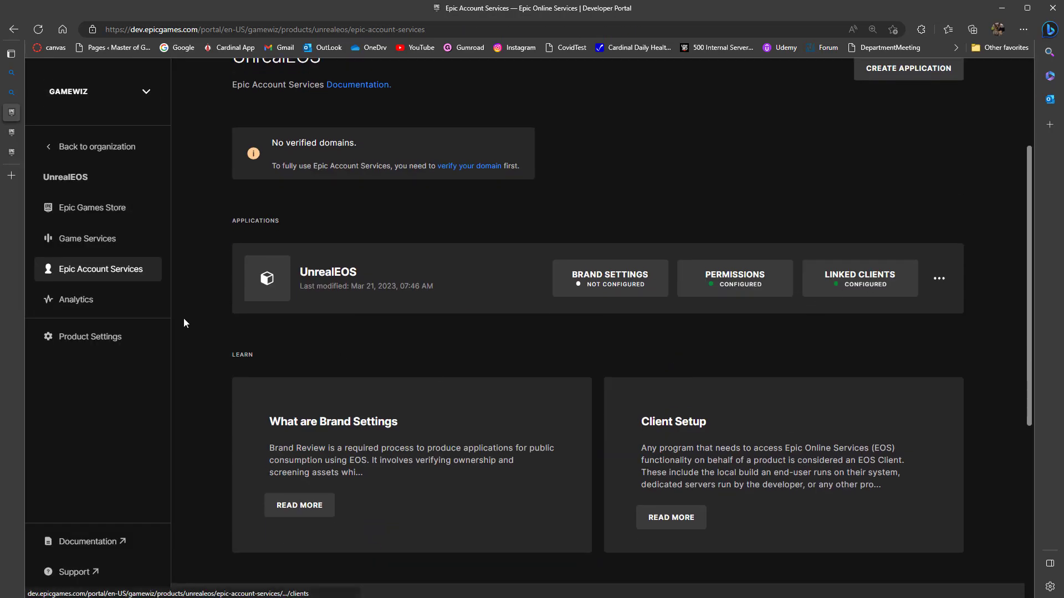
left_click(91, 338)
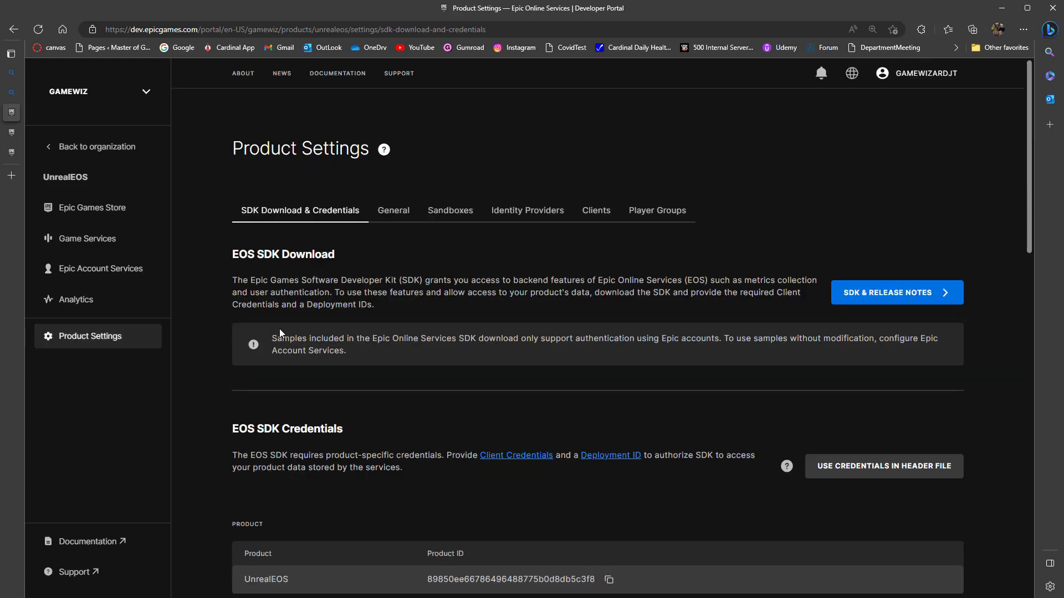
scroll(299, 336, "down", 10)
scroll(314, 335, "down", 2)
scroll(314, 334, "up", 3)
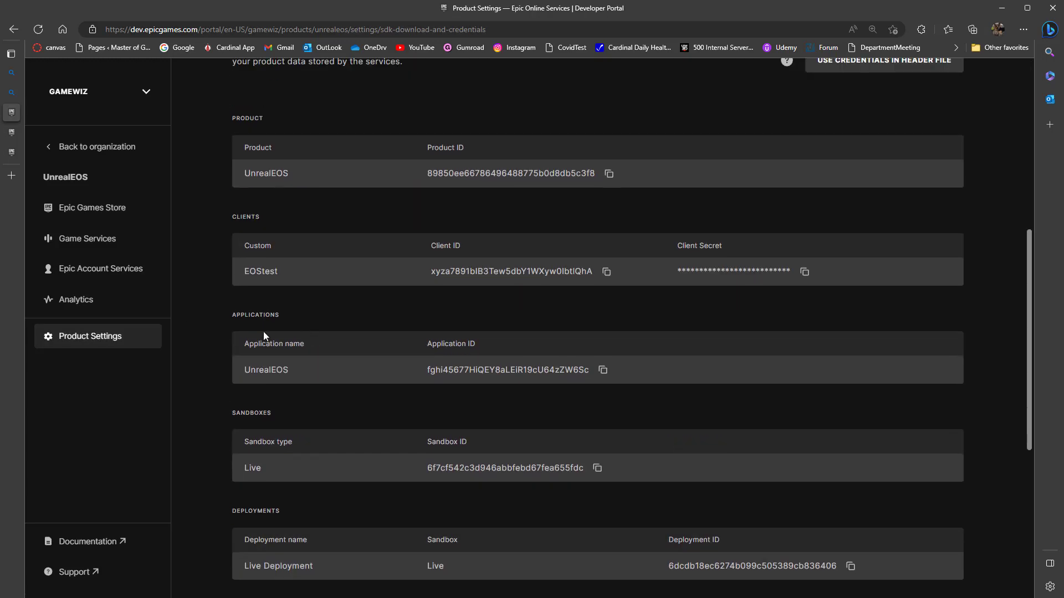
scroll(472, 357, "down", 4)
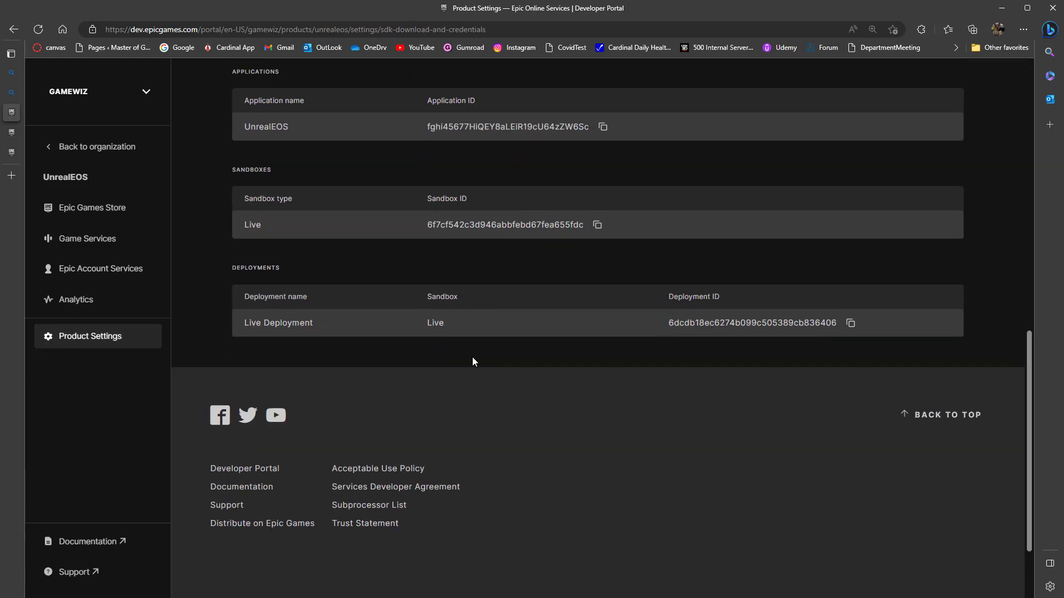
scroll(473, 356, "up", 4)
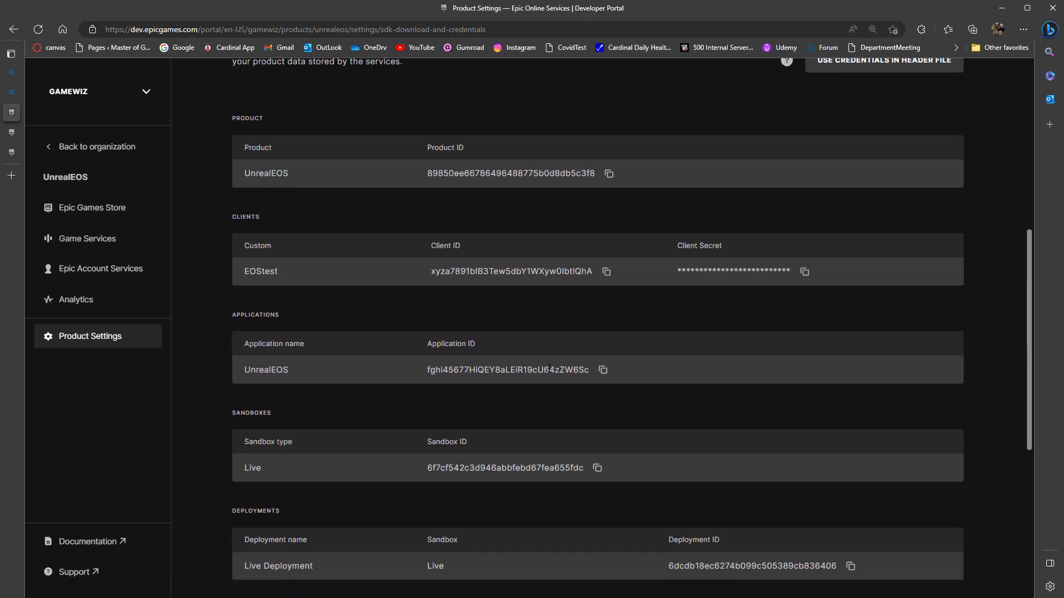
scroll(490, 347, "up", 3)
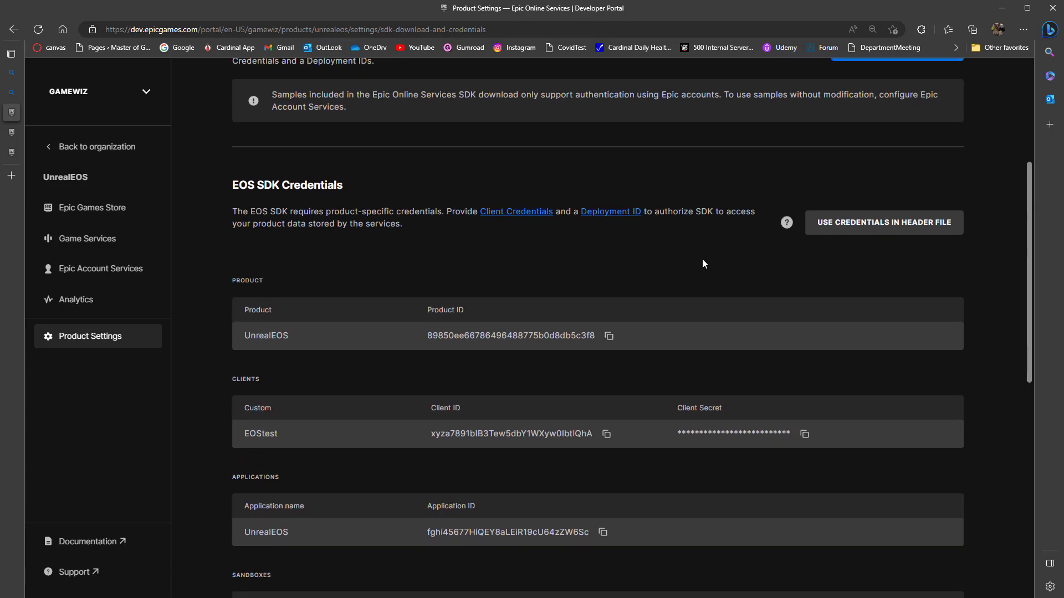
scroll(507, 506, "down", 5)
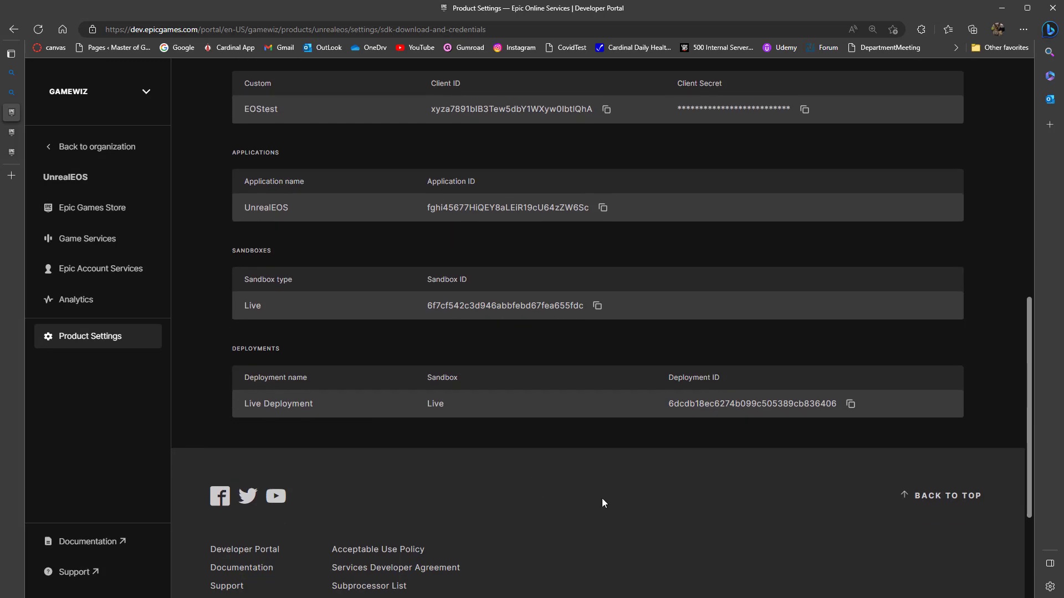
scroll(395, 434, "up", 1)
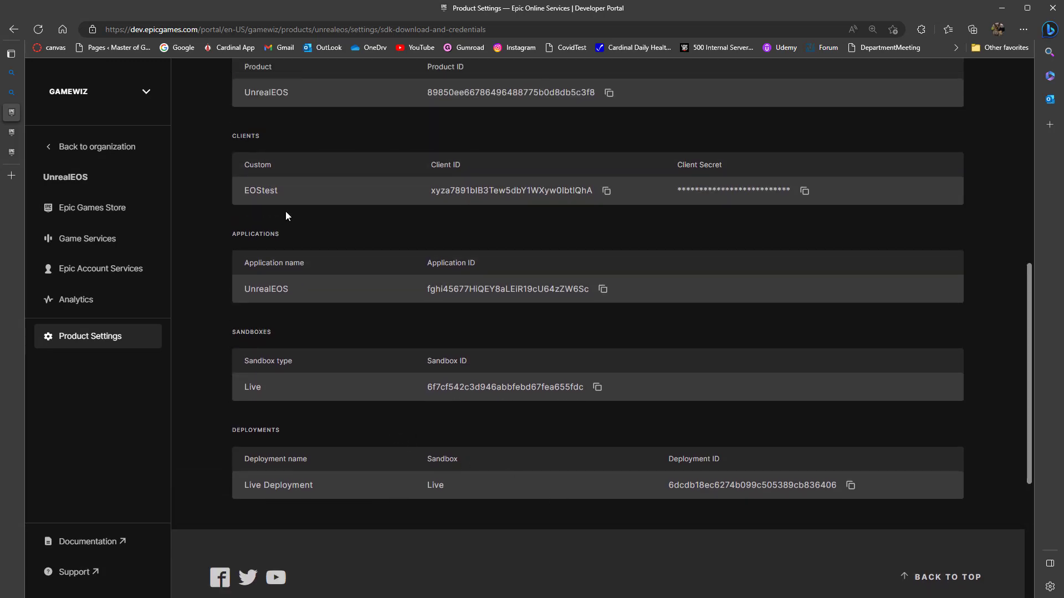